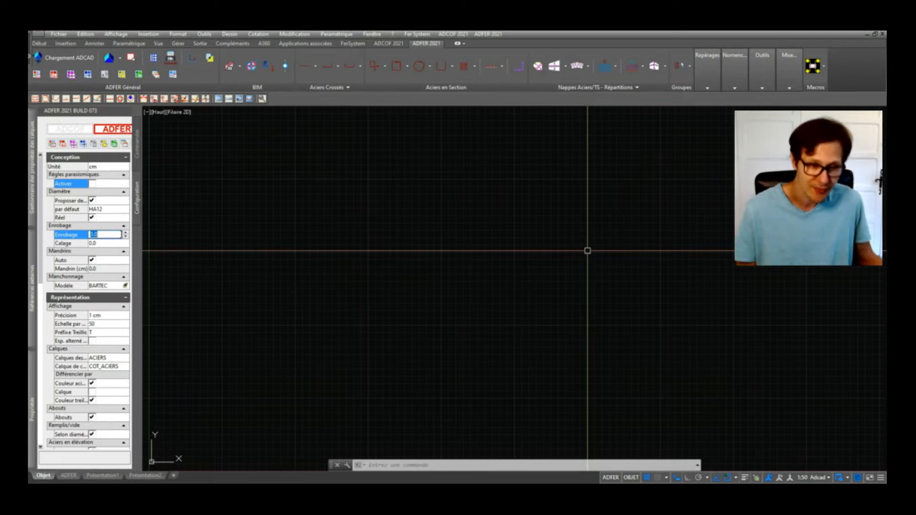
Step: Set the concrete cover (Enrobage) to 5.0 cm in the ADFER design settings
key(Return)
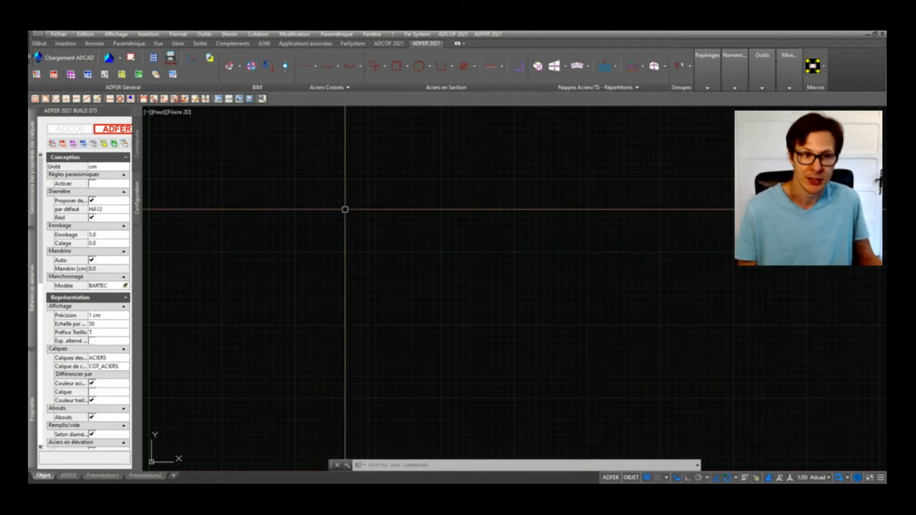
Step: Draw the footing's plan outline as a rectangle 160 long and 100 wide in the empty drawing area
text(rec)
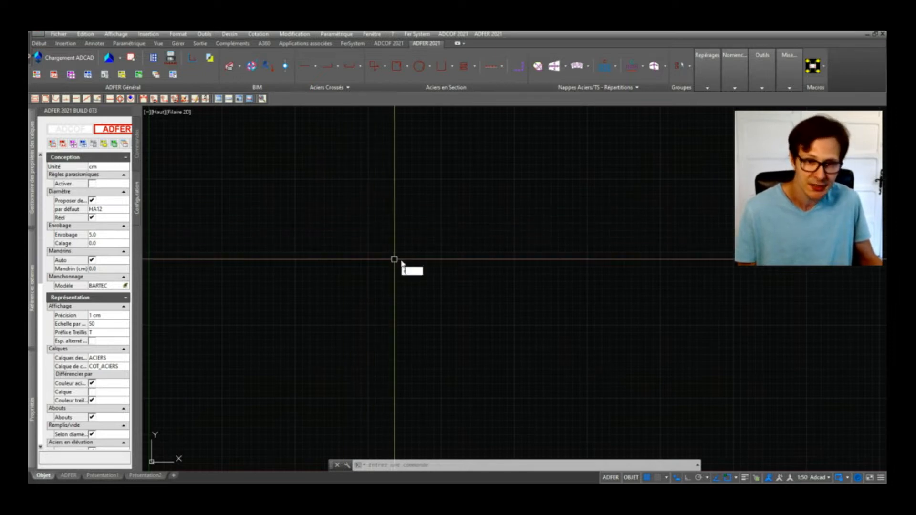
key(Return)
click(360, 249)
text(c)
key(Return)
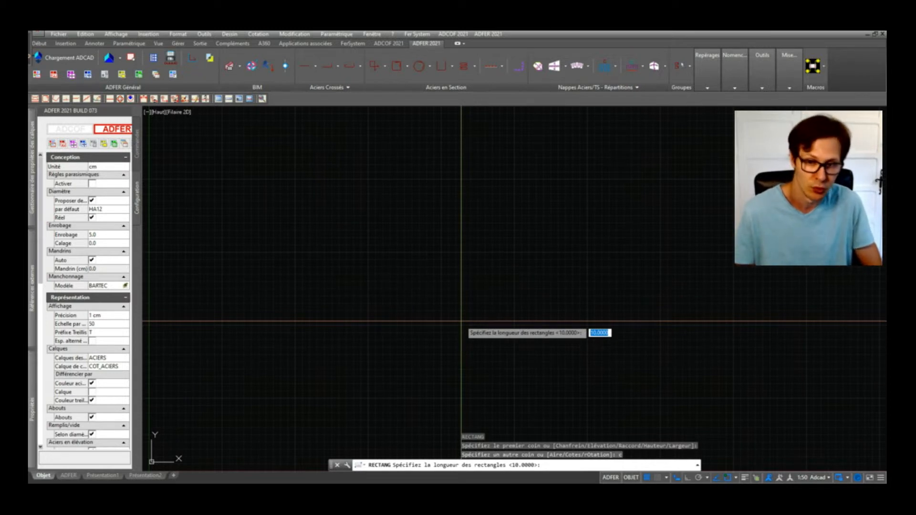
key(Return)
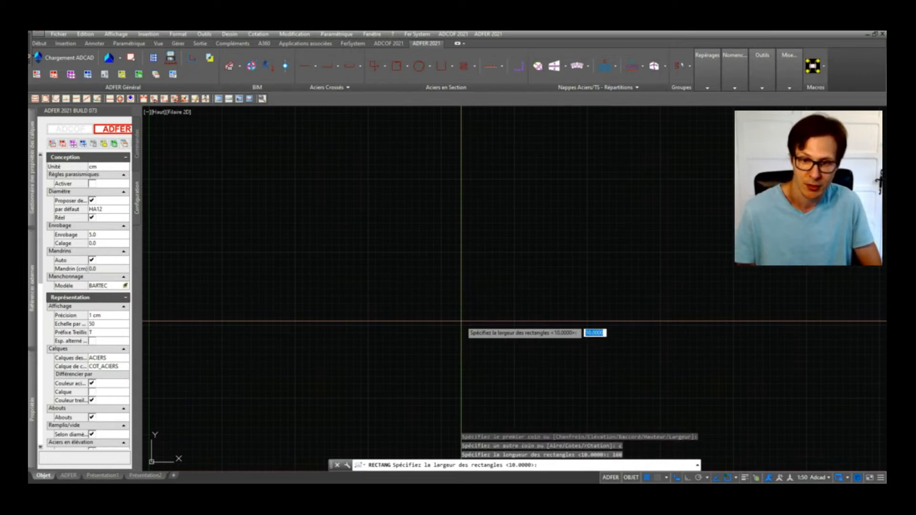
key(Return)
click(461, 322)
middle_drag(533, 257, 475, 257)
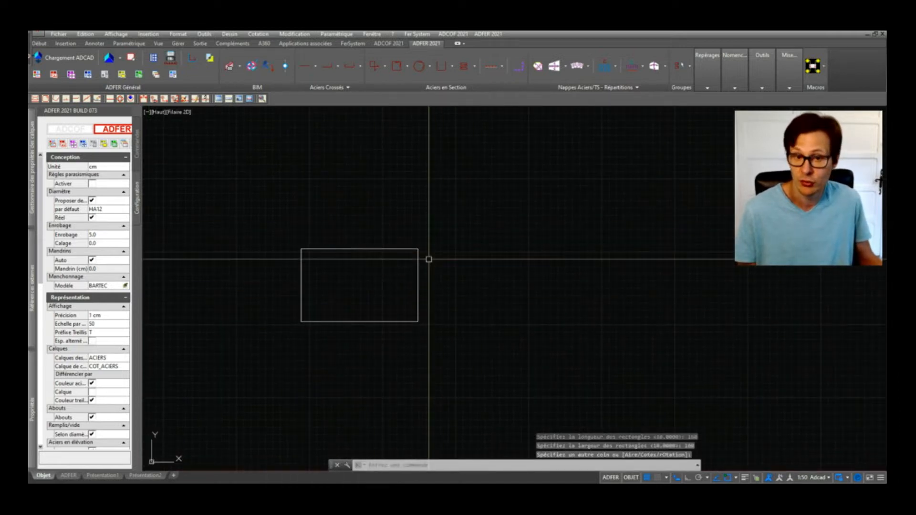
Step: With ortho mode on, draw a 40-long vertical line upward, above the plan rectangle and aligned with its left edge
scroll(377, 286, down, 2)
scroll(347, 220, up, 2)
text(l)
key(Return)
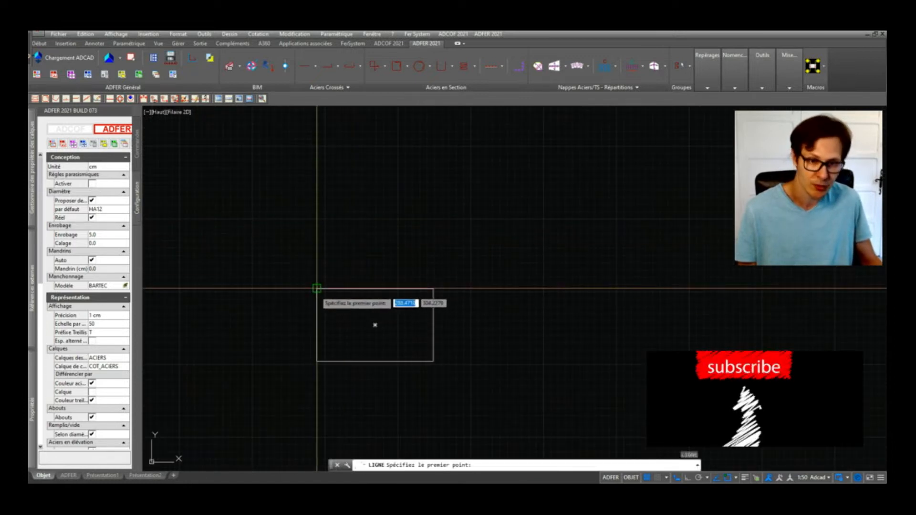
click(317, 228)
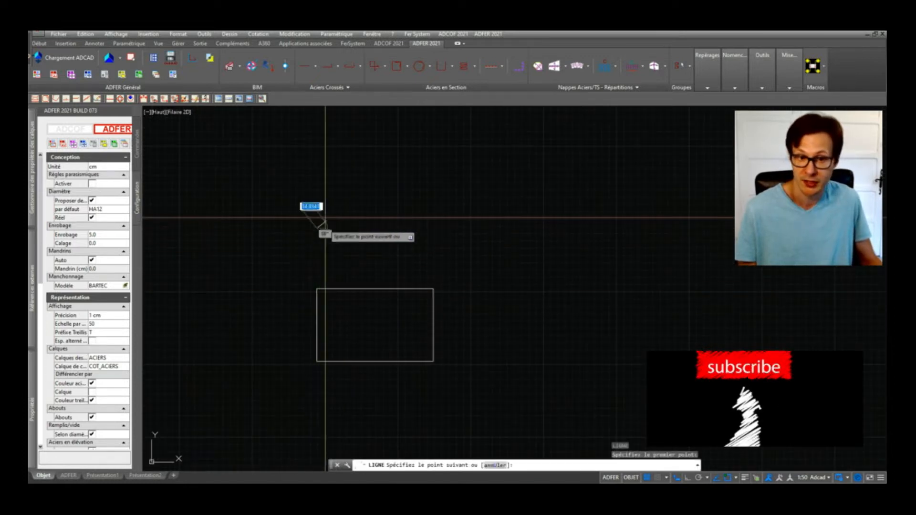
key(F8)
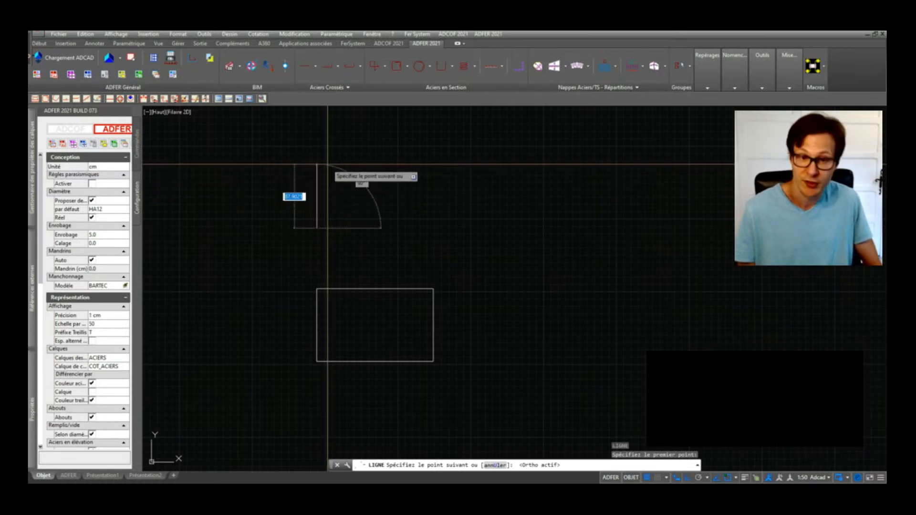
text(40)
key(Return)
key(Return)
Step: Complete the 160 by 40 footing section with lines for the base, right side and top, starting at the vertical line's lower end
key(Return)
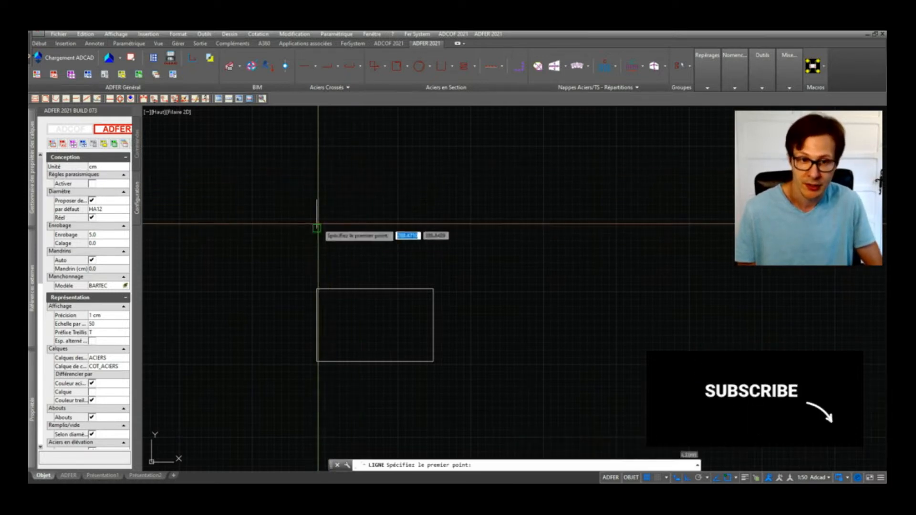
click(317, 228)
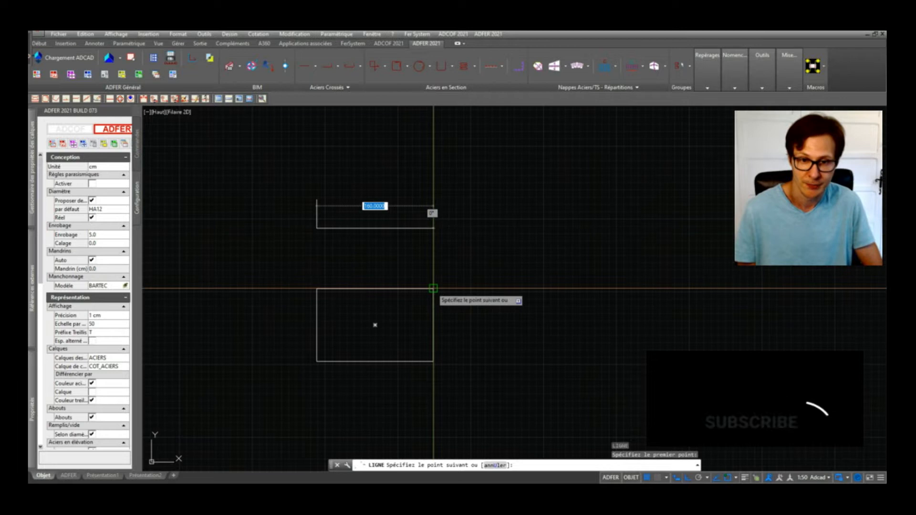
text(160)
key(Return)
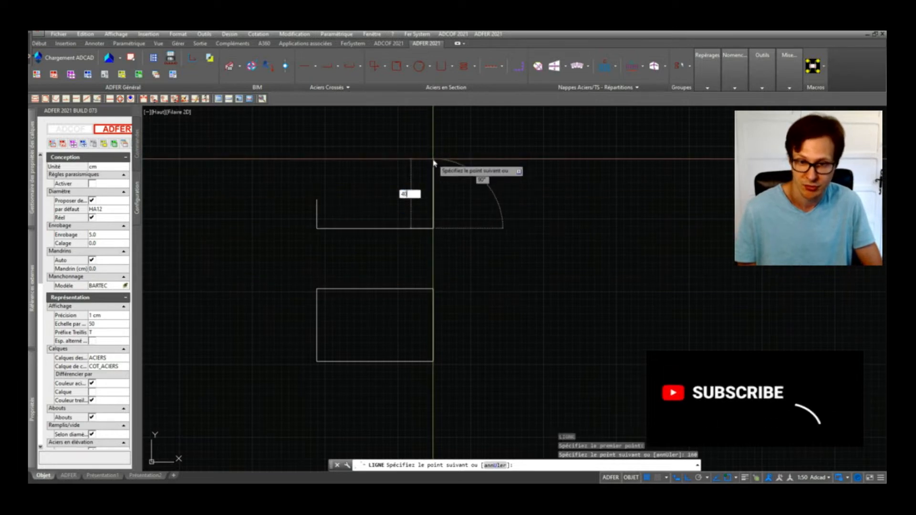
key(Return)
click(317, 199)
key(Return)
middle_drag(388, 180, 425, 213)
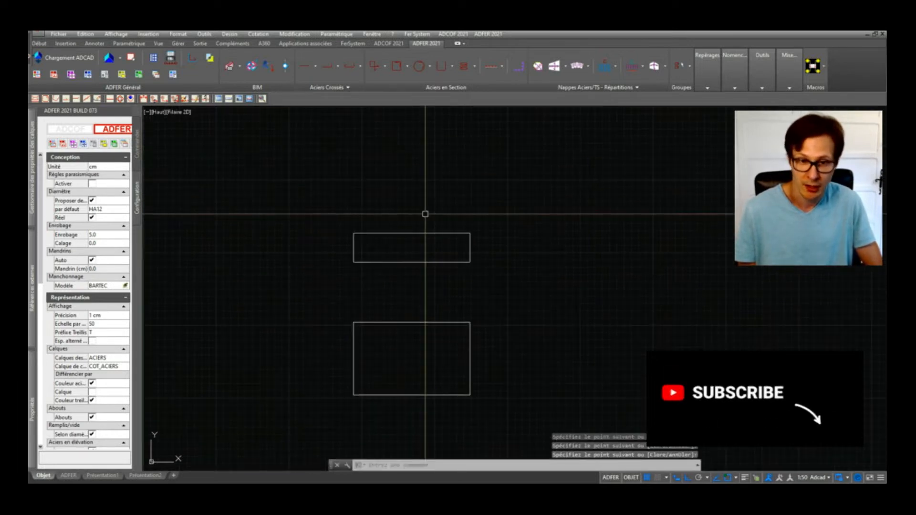
Step: Draw a multiline at scale 20 vertically upward from the midpoint of the footing section's top edge as the wall
text(ml)
key(Return)
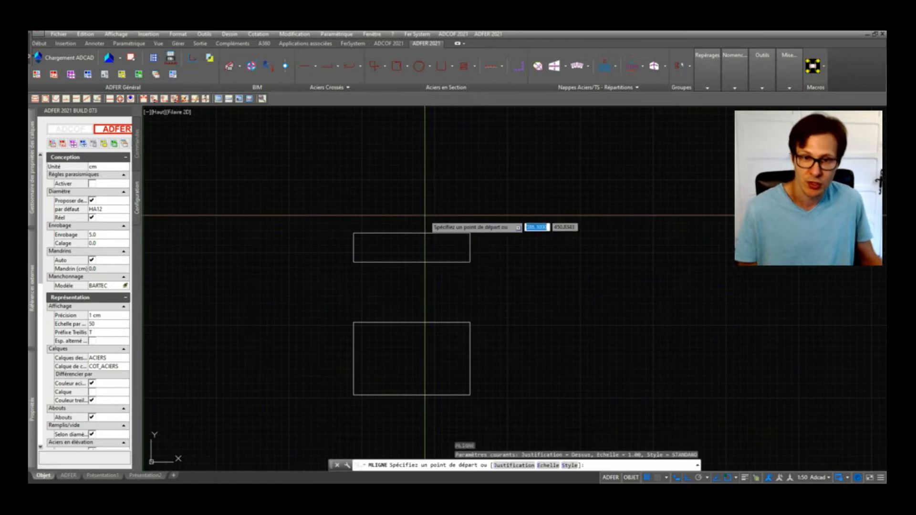
text(e)
key(Return)
text(20)
key(Return)
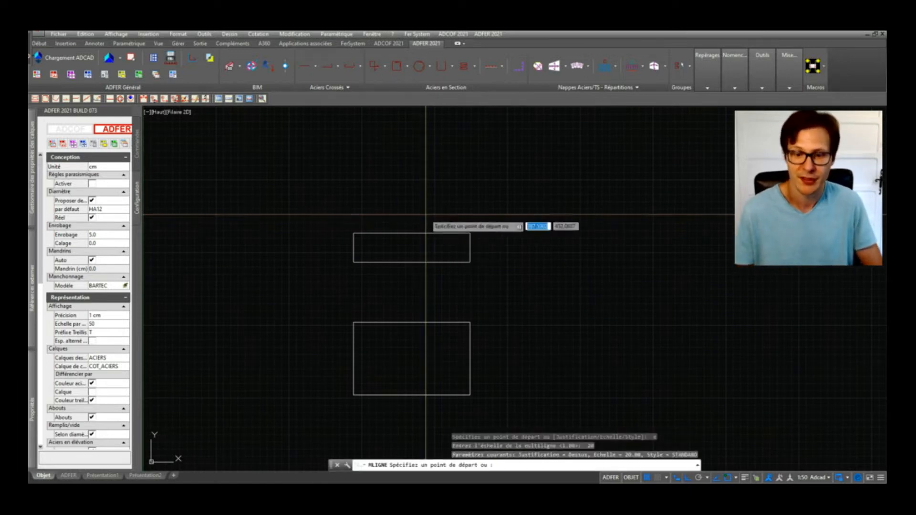
click(412, 233)
click(420, 190)
key(Return)
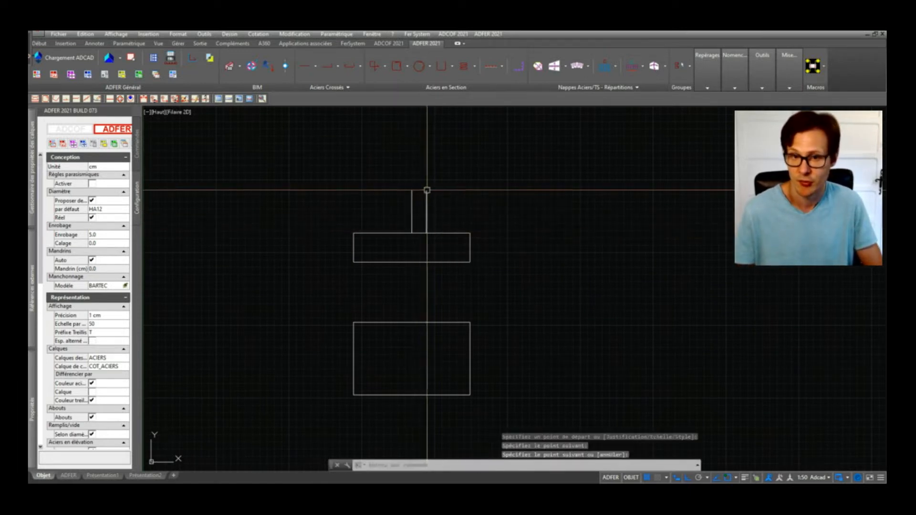
Step: Change the wall multiline's justification to Zéro so it is centred on the footing
click(435, 191)
click(372, 206)
mouse_move(32, 401)
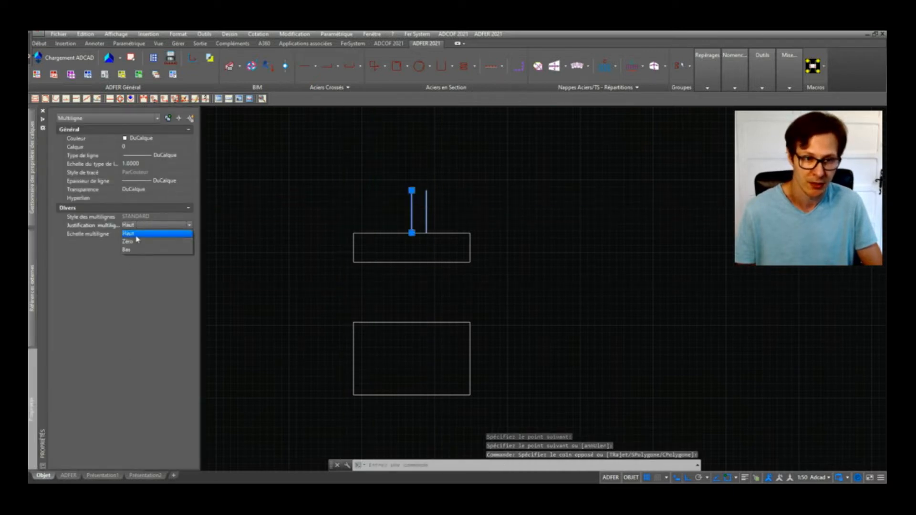
click(137, 241)
scroll(426, 193, up, 4)
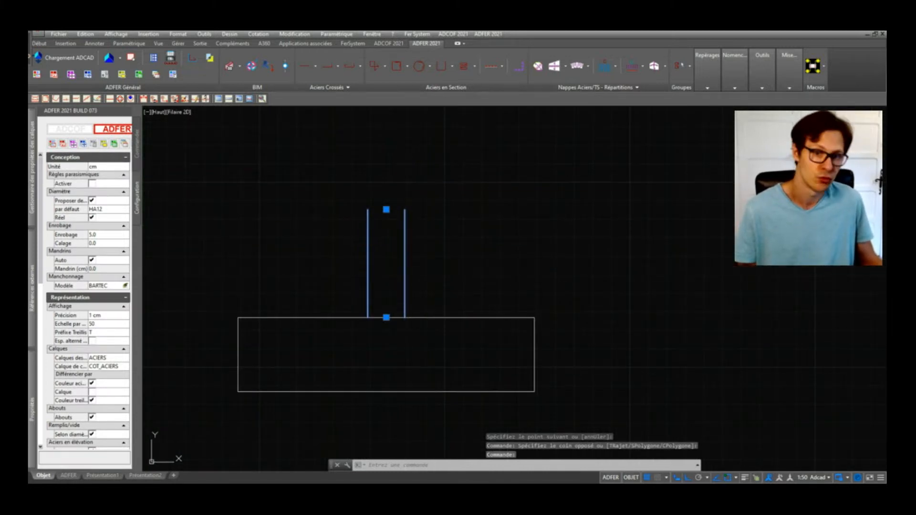
Step: Explode the wall multiline and trim away the footing's top edge between the two wall lines
text(de)
key(Return)
text(aj)
key(Return)
key(Return)
click(390, 310)
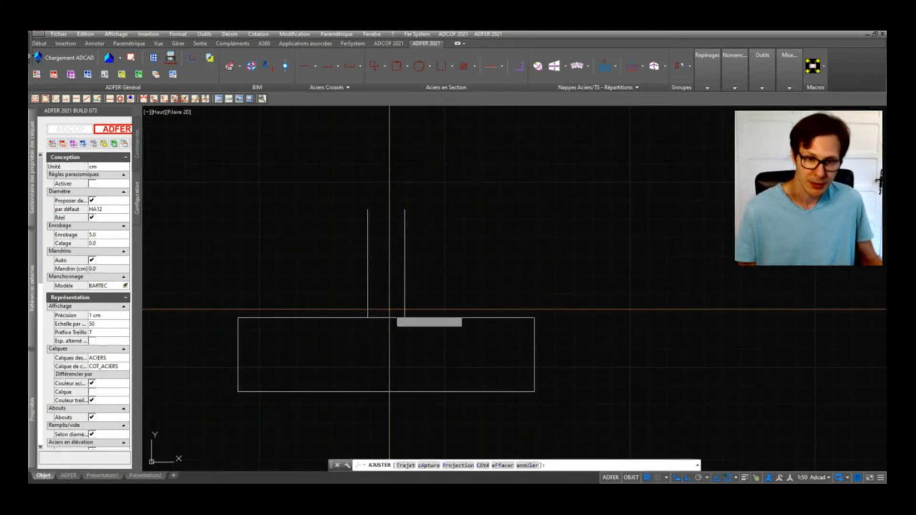
click(385, 334)
key(Return)
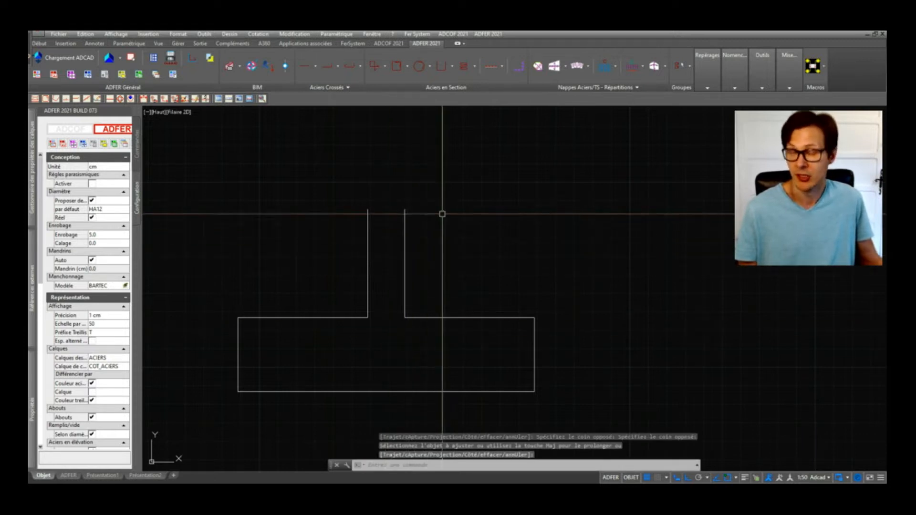
middle_drag(395, 242, 453, 221)
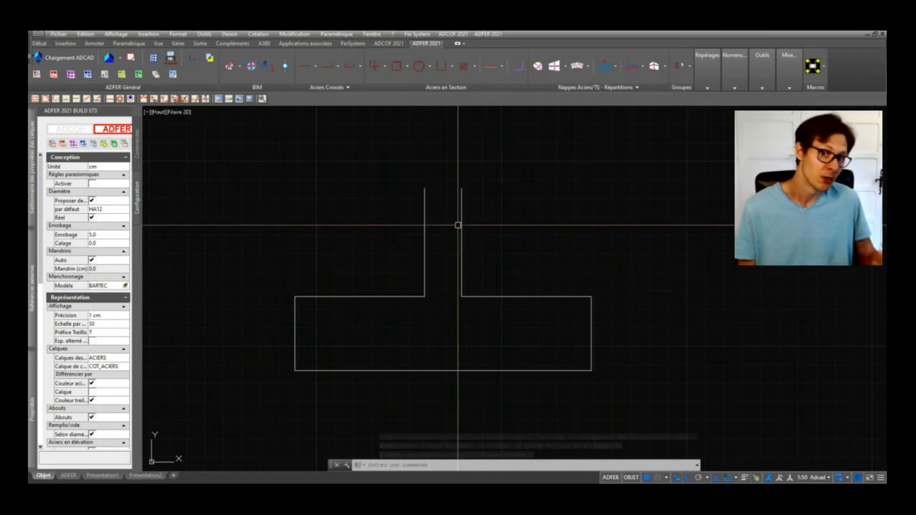
scroll(456, 224, down, 5)
middle_drag(465, 406, 468, 326)
text(cot)
key(Return)
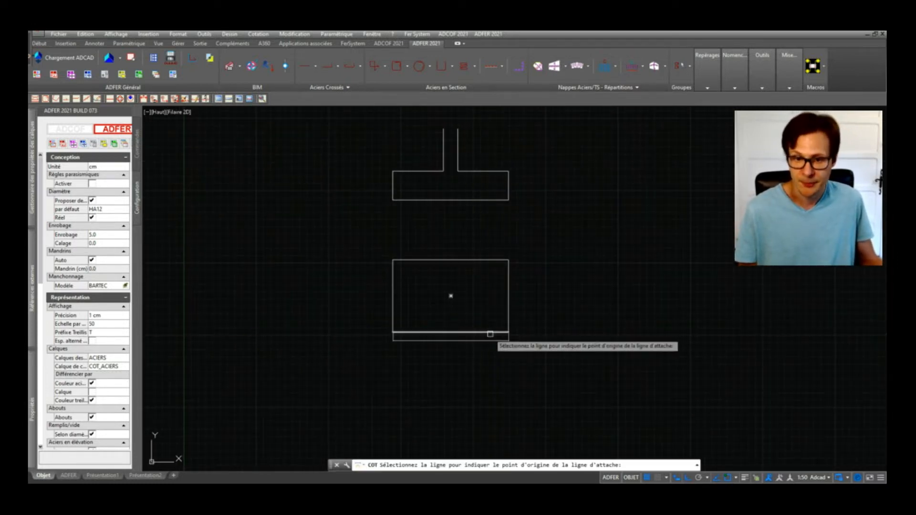
click(484, 332)
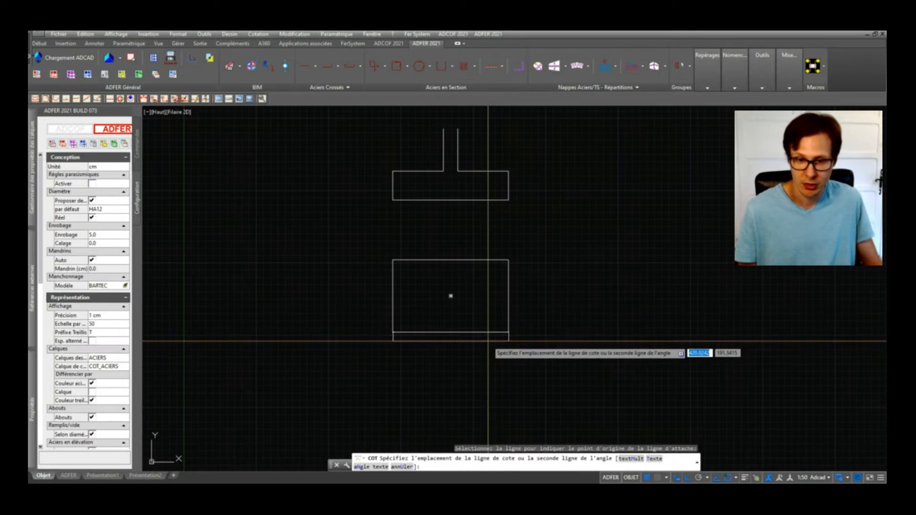
key(Escape)
scroll(487, 338, up, 4)
scroll(474, 337, down, 4)
middle_drag(446, 202, 437, 230)
key(Escape)
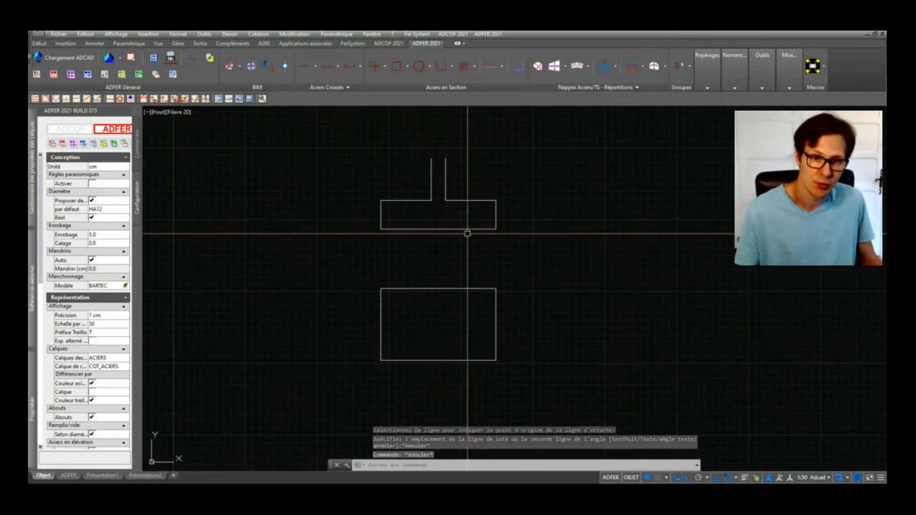
Step: Set the ADFER display scale (Echelle) to 25
click(96, 324)
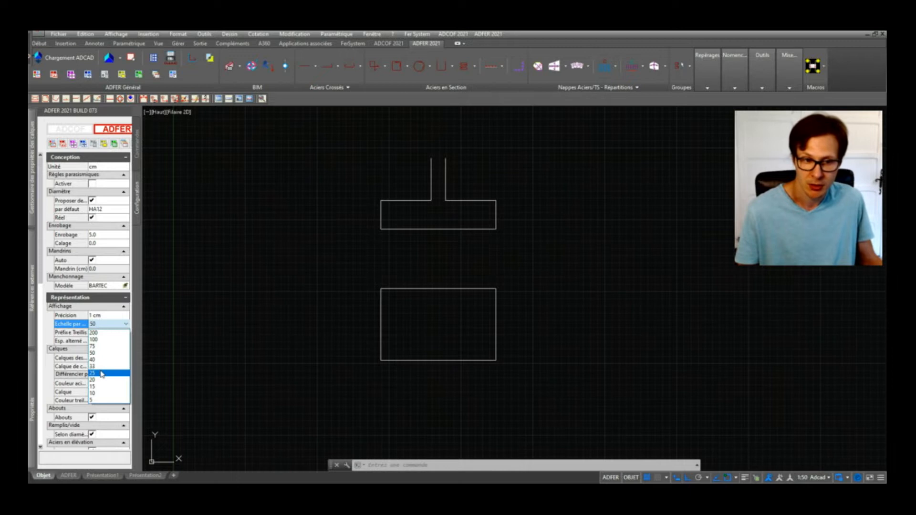
click(102, 373)
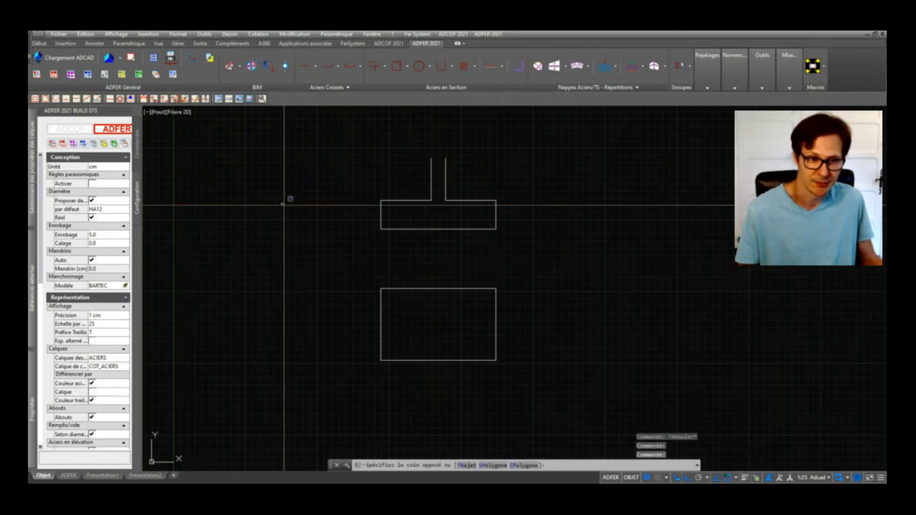
click(282, 207)
click(330, 242)
Step: Place the single-line text "COUPE" above the wall of the footing section, keeping the default height and rotation
middle_drag(531, 260, 485, 278)
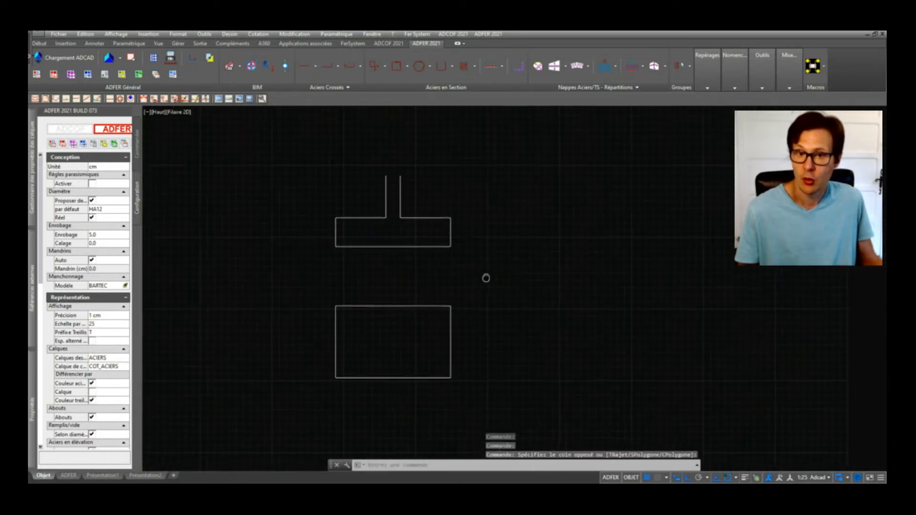
middle_drag(385, 180, 413, 217)
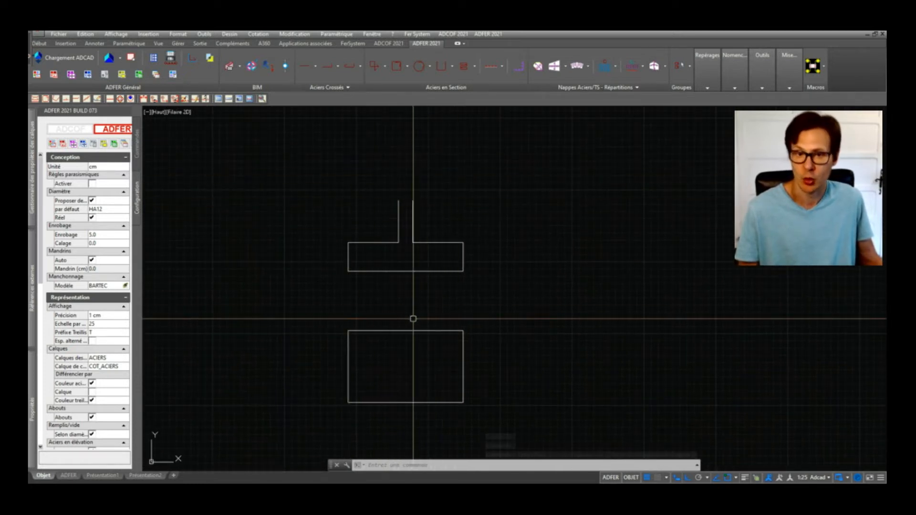
text(te)
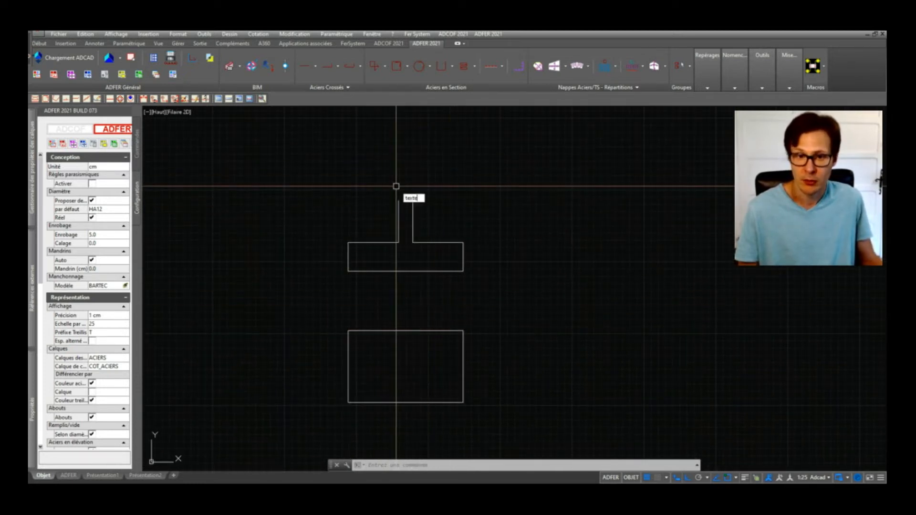
text(xt)
key(Return)
click(377, 187)
key(Return)
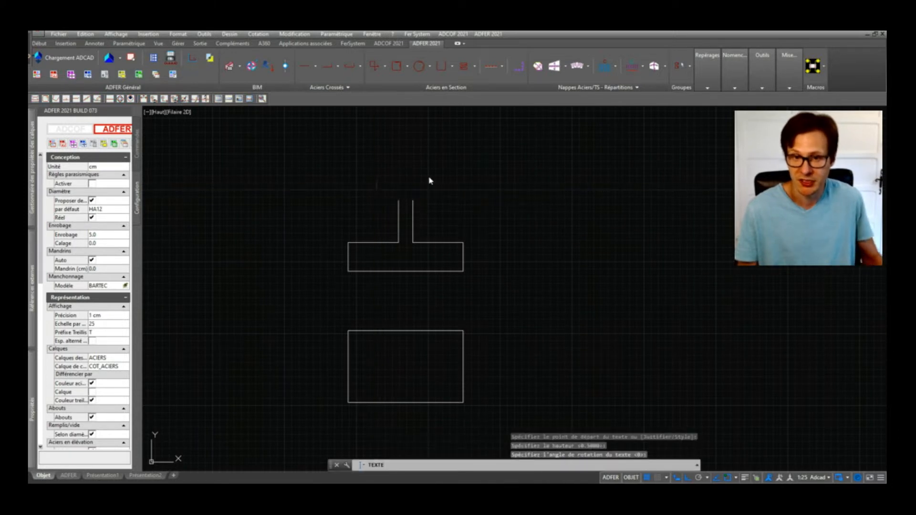
text(COUPE)
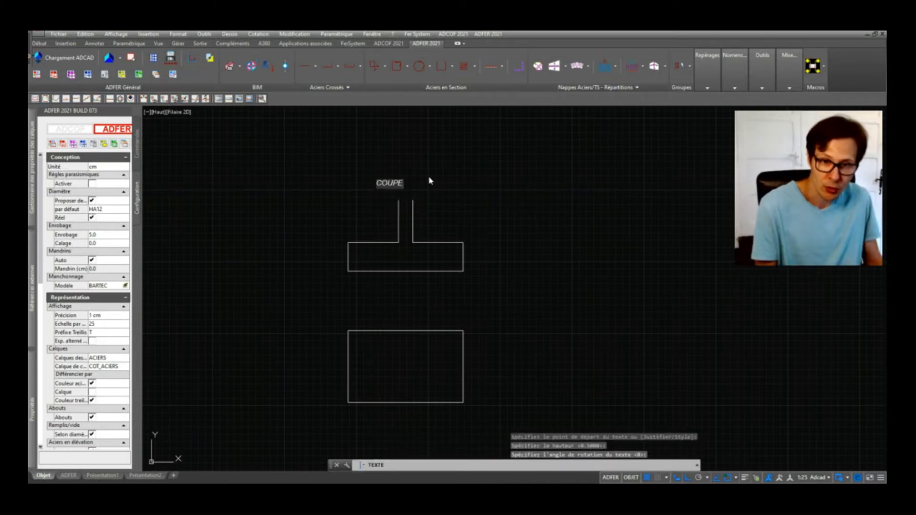
key(Return)
key(Return)
Step: Enlarge the COUPE text to a height of 12, and reduce it to 8
click(360, 180)
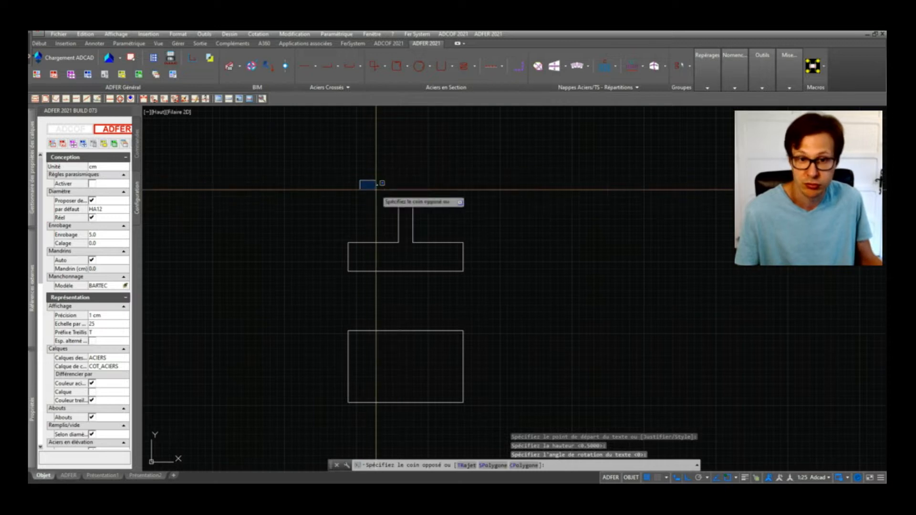
click(396, 200)
key(ctrl+1)
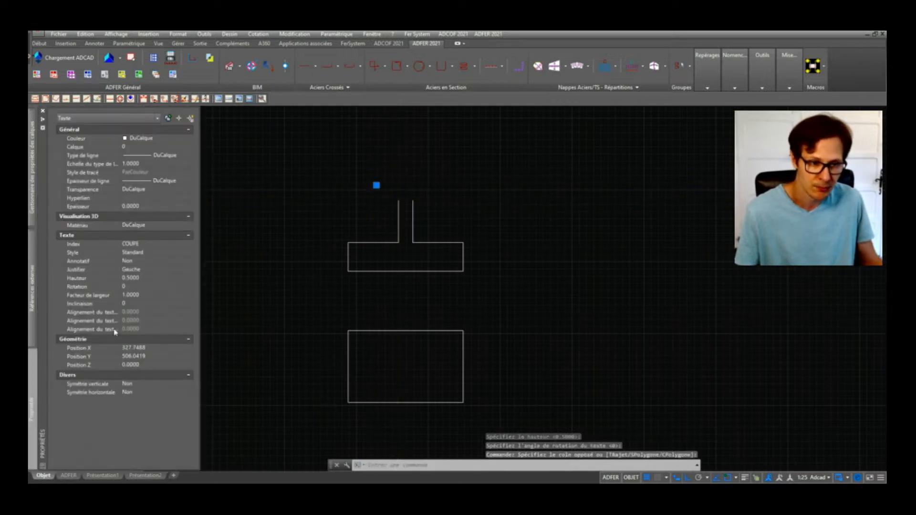
click(137, 279)
text(12)
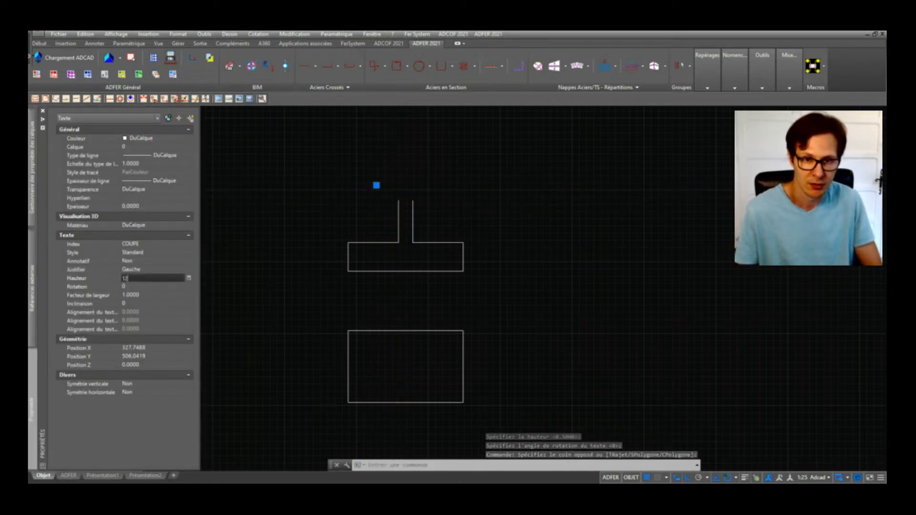
key(Tab)
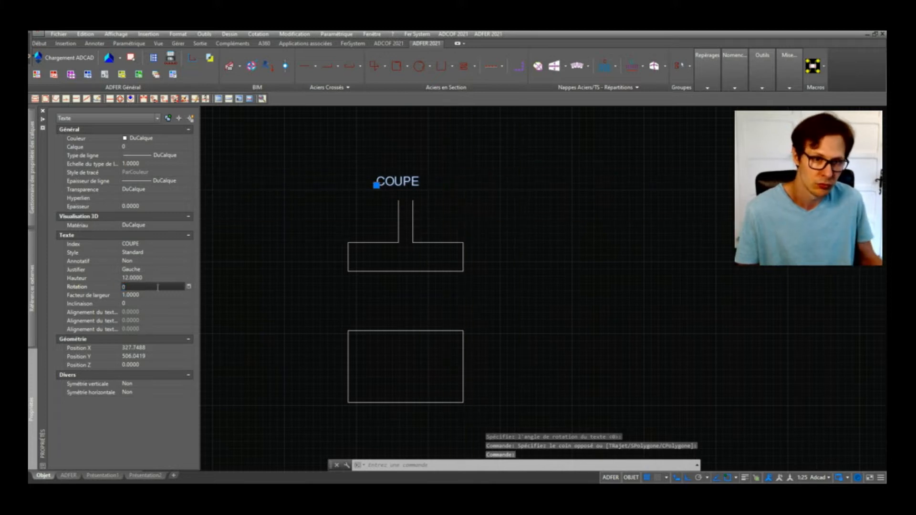
key(Escape)
key(Escape)
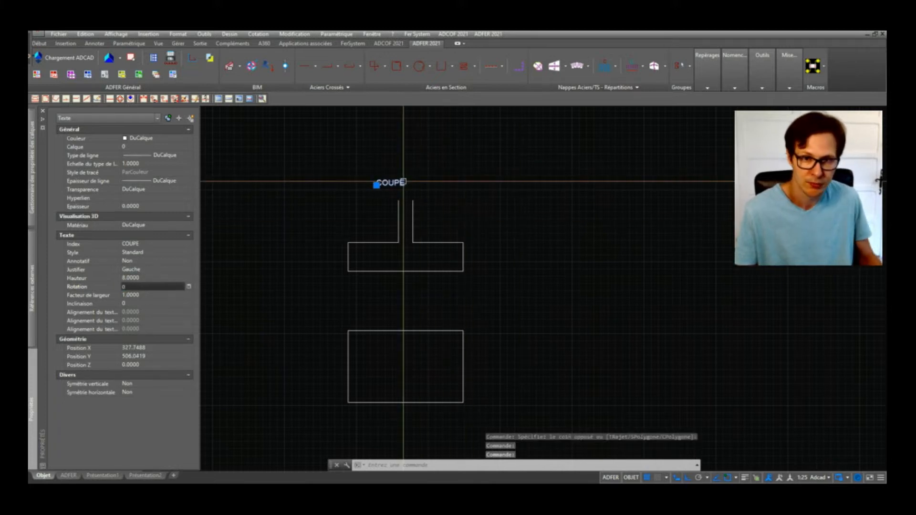
Step: Reposition the COUPE text centrally above the wall and copy it straight down to just above the footing's plan view
click(420, 192)
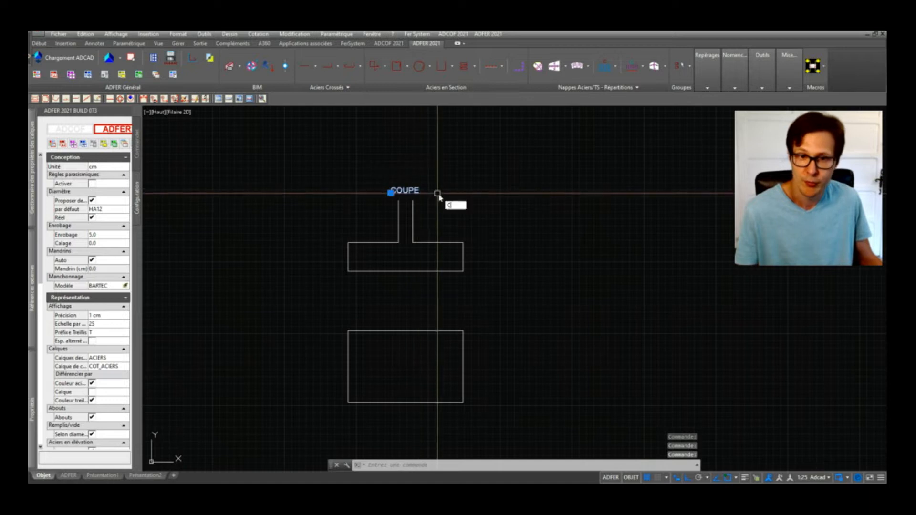
text(co)
key(space)
key(Escape)
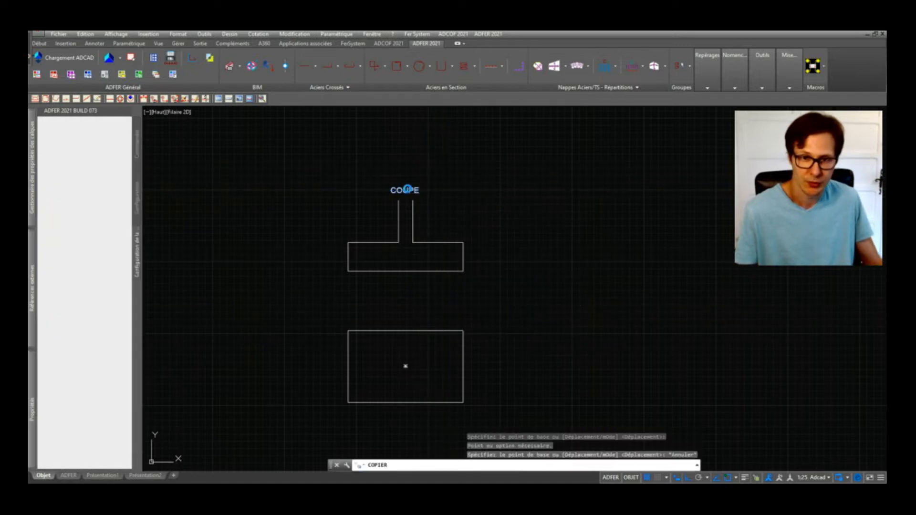
text(co)
key(space)
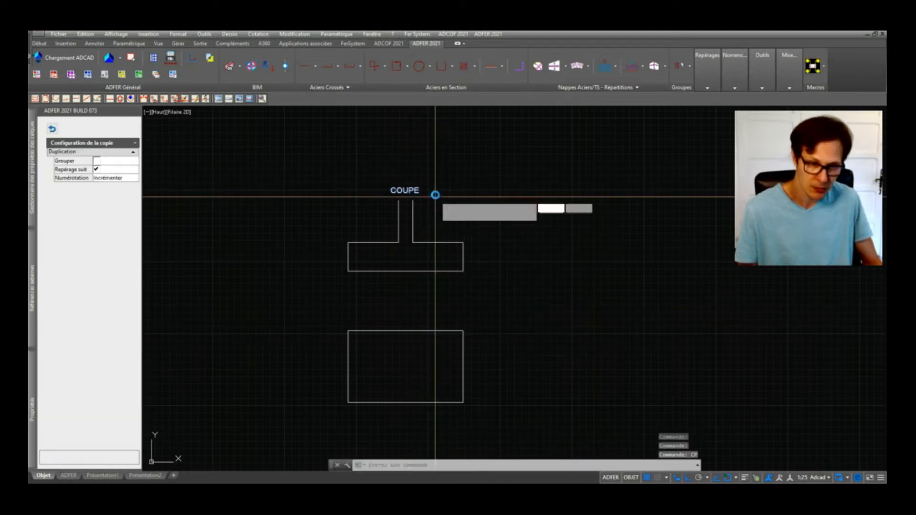
click(436, 191)
click(439, 316)
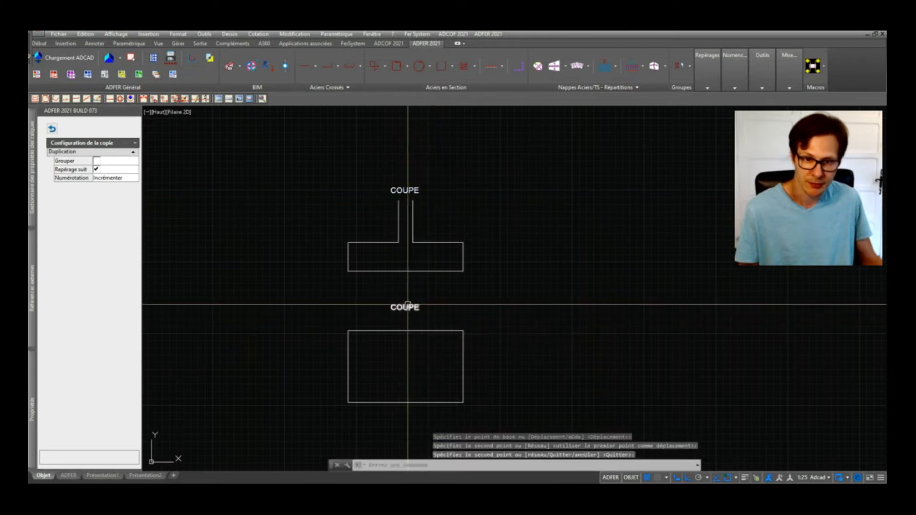
Step: Change the copied title above the plan view to "VUE EN PLAN"
double_click(410, 308)
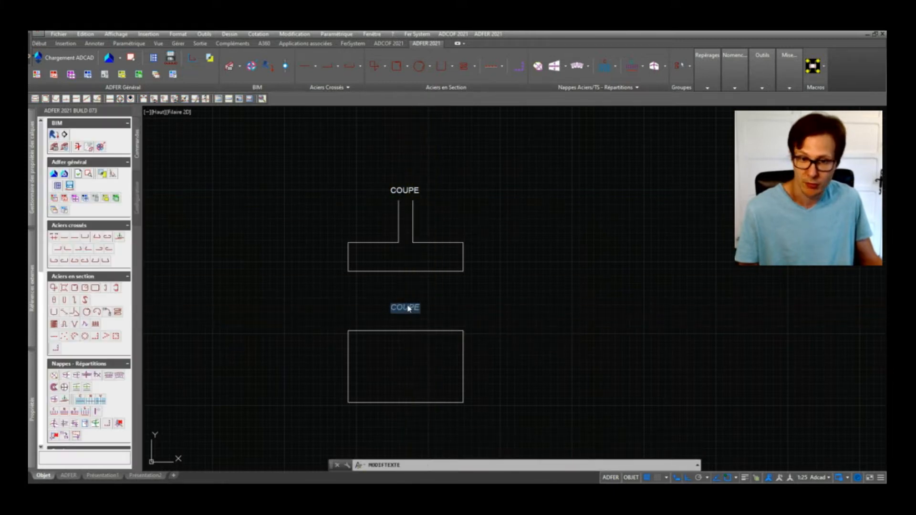
text(VUE EN PLAN)
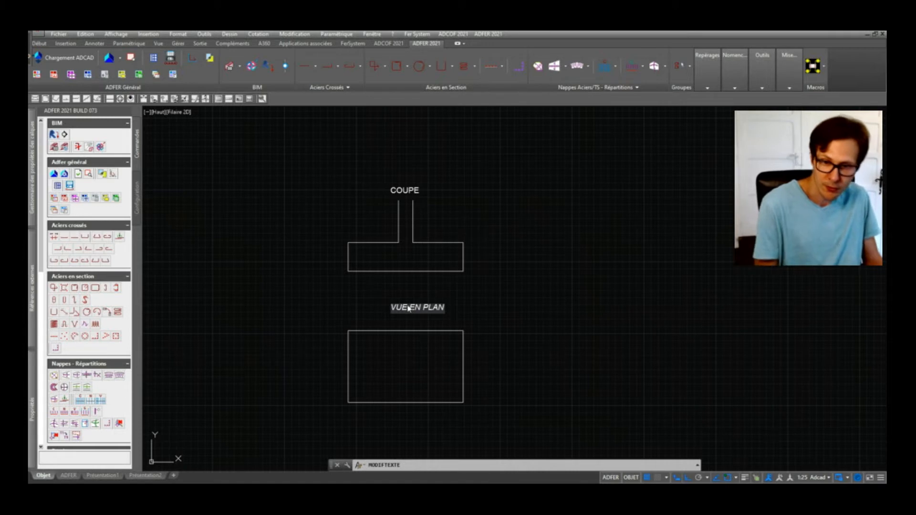
click(481, 281)
key(Escape)
Step: Move the VUE EN PLAN title slightly to the left so it is centred over the plan rectangle
click(403, 307)
scroll(452, 300, up, 4)
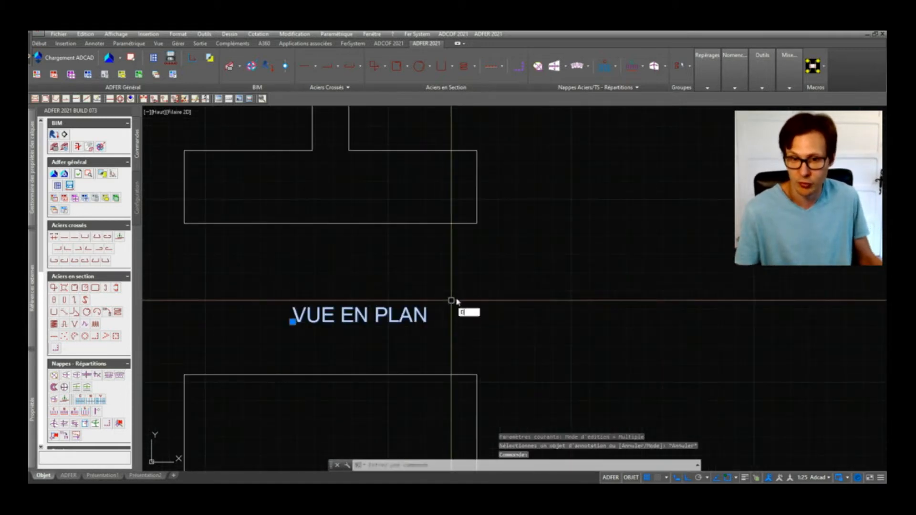
text(d)
key(Return)
click(518, 284)
click(484, 283)
Step: Place an HA14 hooked bar with 135° hooks at both ends, using 2 points mode, along the bottom edge of the footing section
scroll(505, 329, down, 1)
scroll(511, 326, down, 2)
middle_drag(511, 327, 518, 306)
scroll(461, 191, up, 5)
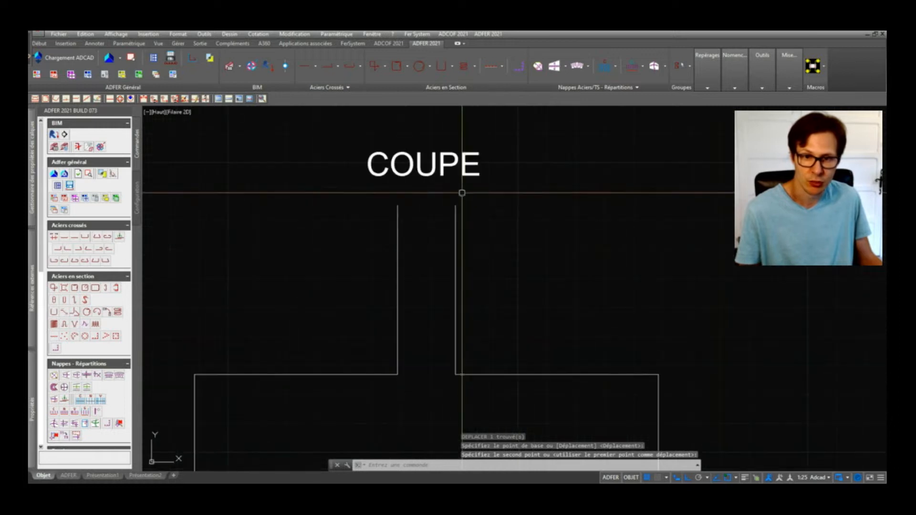
scroll(483, 221, down, 3)
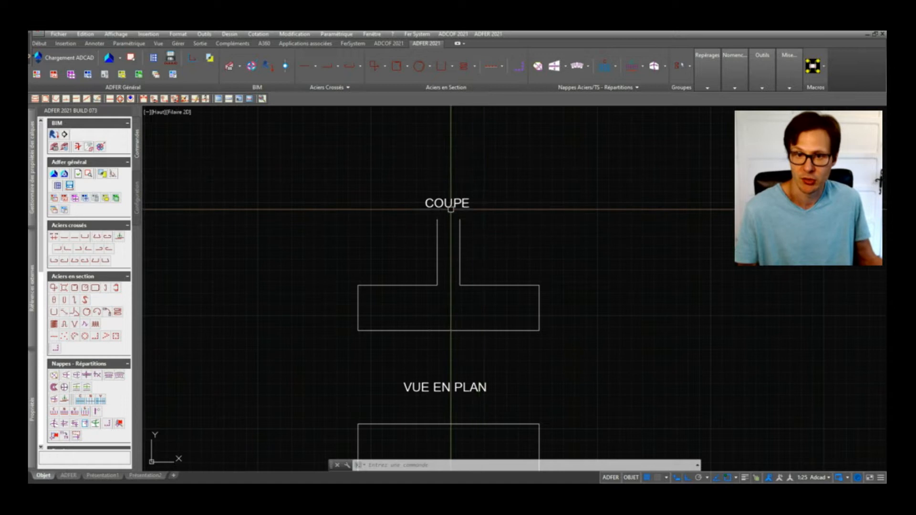
scroll(430, 201, down, 2)
middle_drag(468, 354, 445, 343)
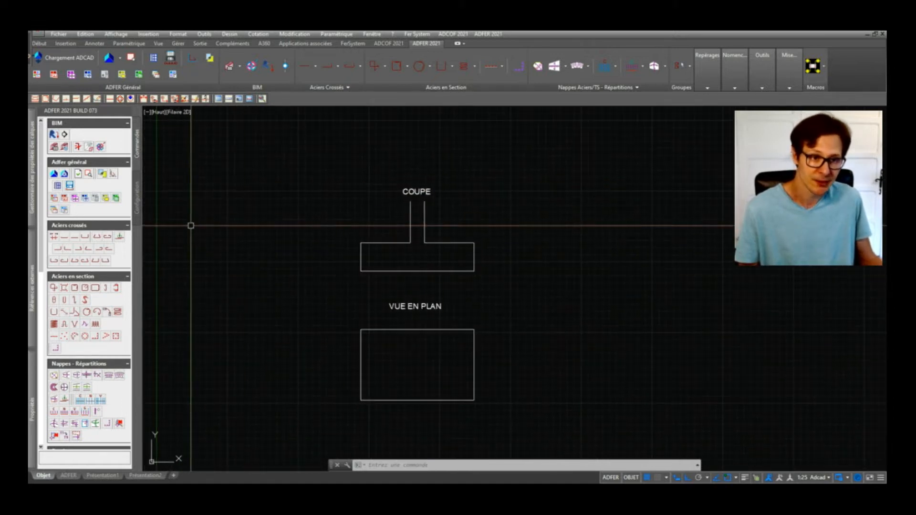
click(98, 238)
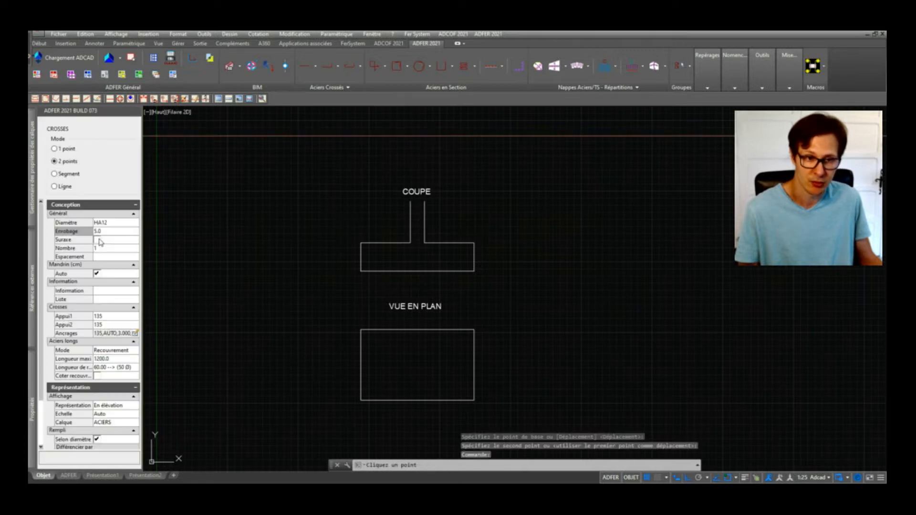
click(103, 227)
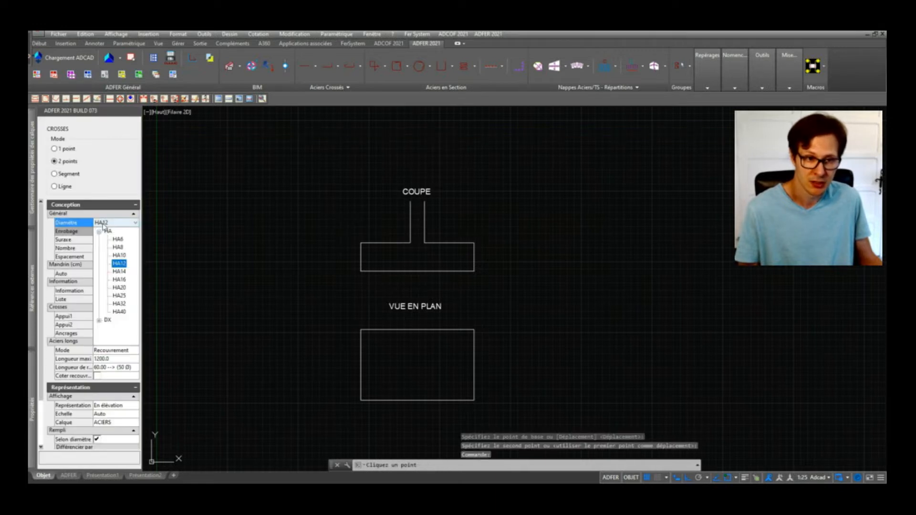
click(121, 271)
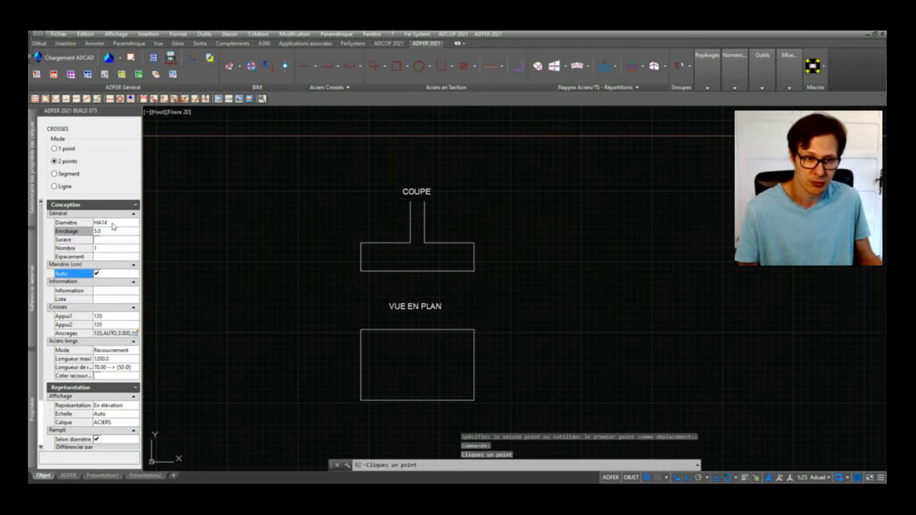
click(361, 271)
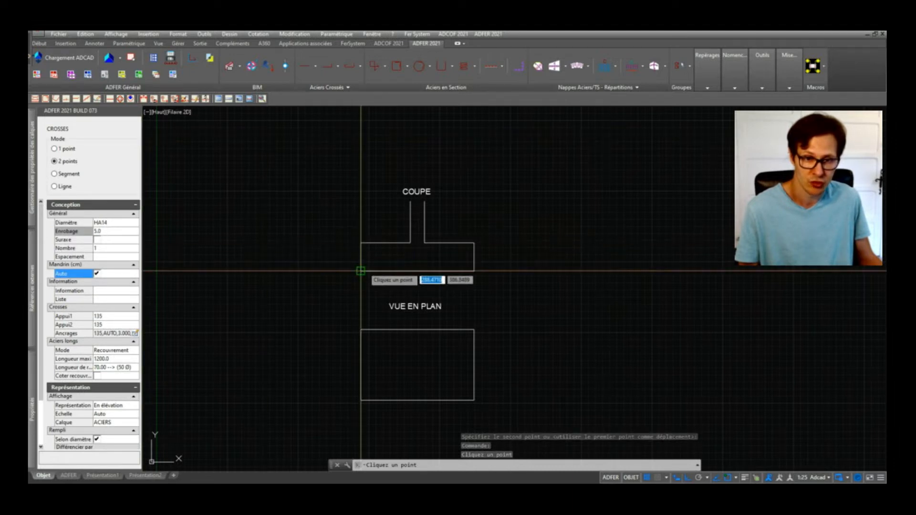
click(474, 271)
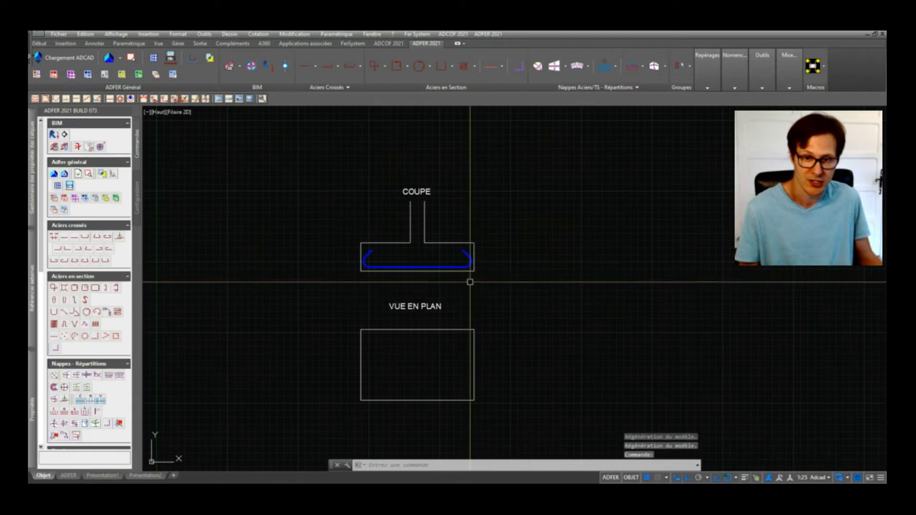
Step: Edit the footing bar's anchorages, setting Position1 and Position2 to 5 with automatic positioning off
scroll(392, 261, up, 4)
click(328, 244)
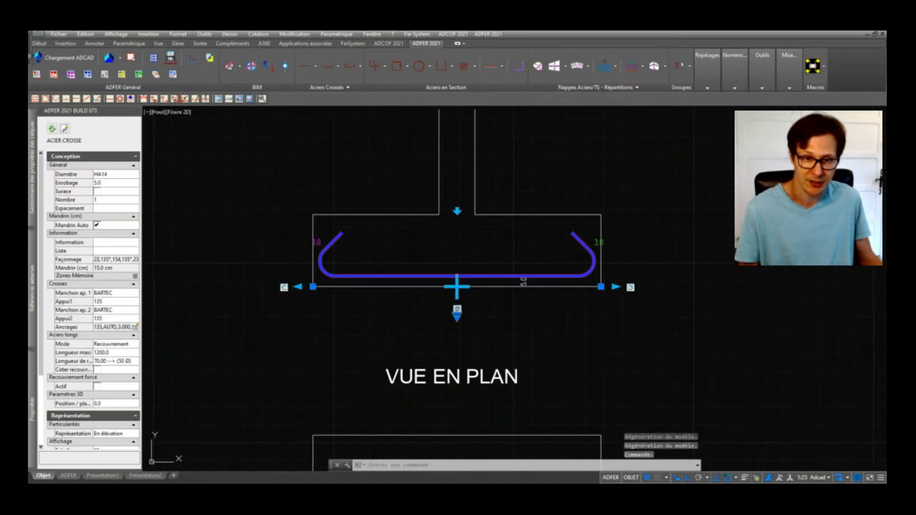
scroll(338, 254, up, 5)
scroll(305, 253, down, 5)
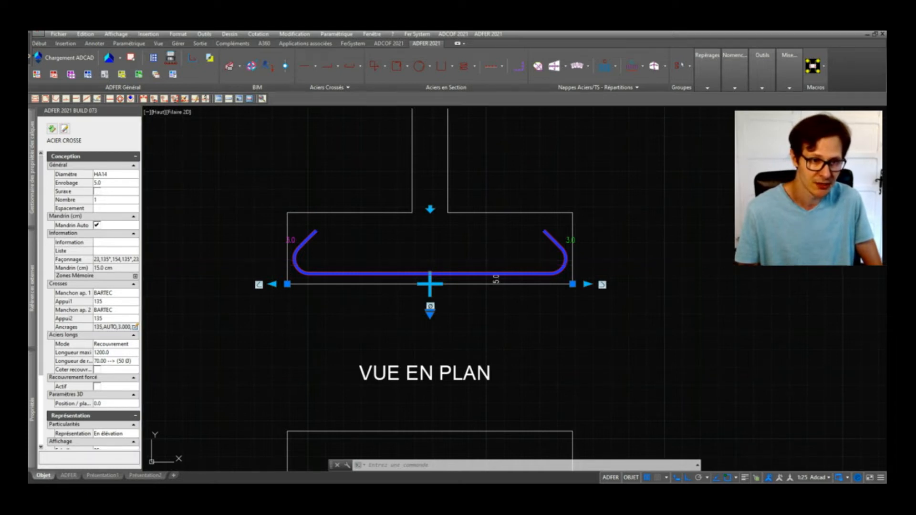
scroll(291, 230, up, 4)
scroll(291, 225, down, 2)
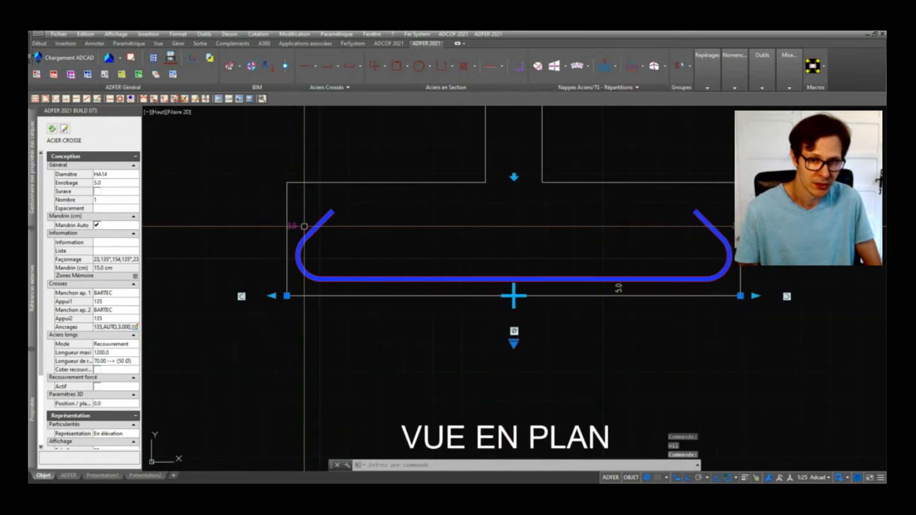
click(136, 327)
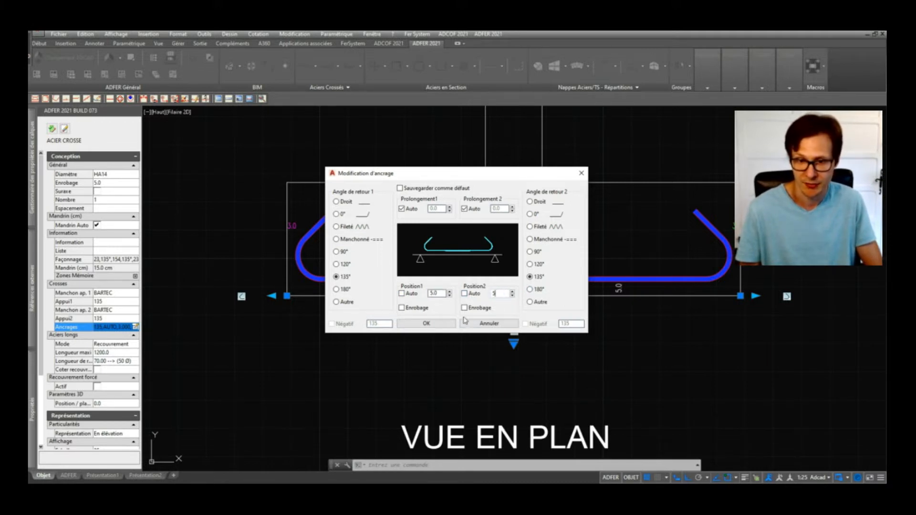
click(427, 324)
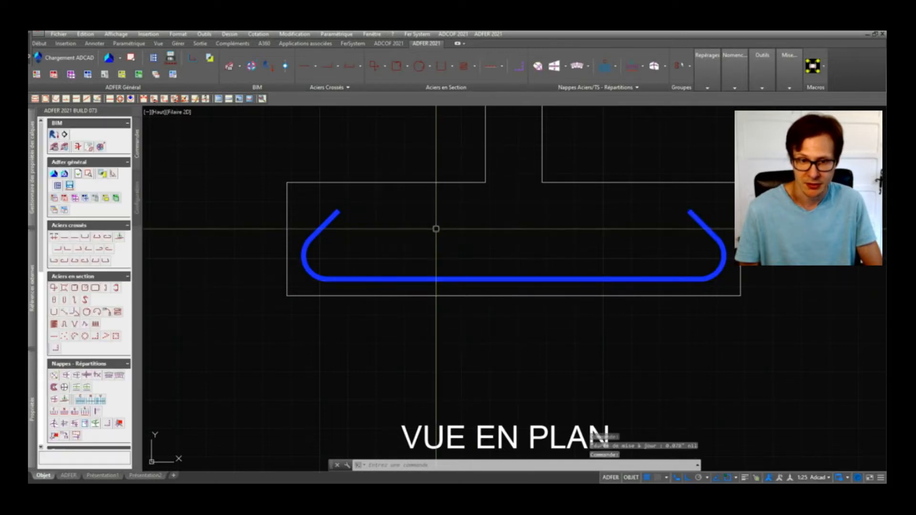
Step: Set Position1 and Position2 to 5 in the general anchorage settings for hooked bars and save them as default
click(138, 195)
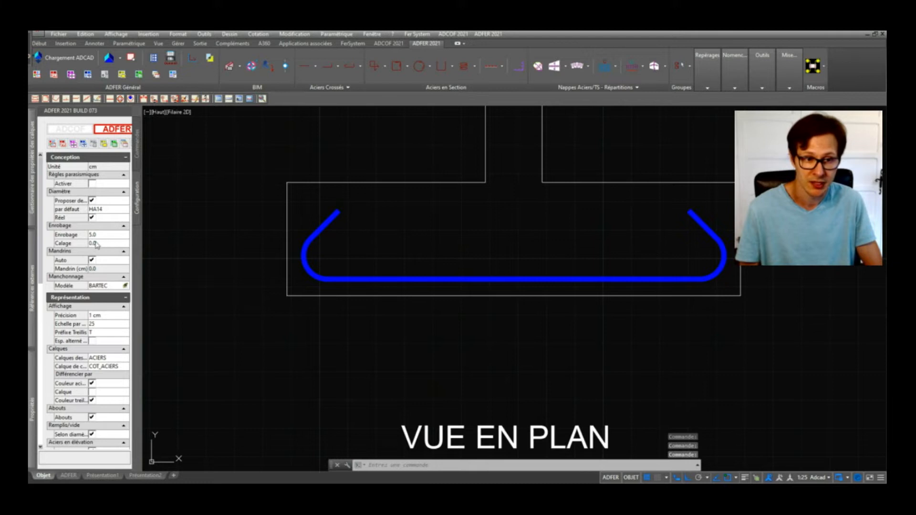
click(136, 158)
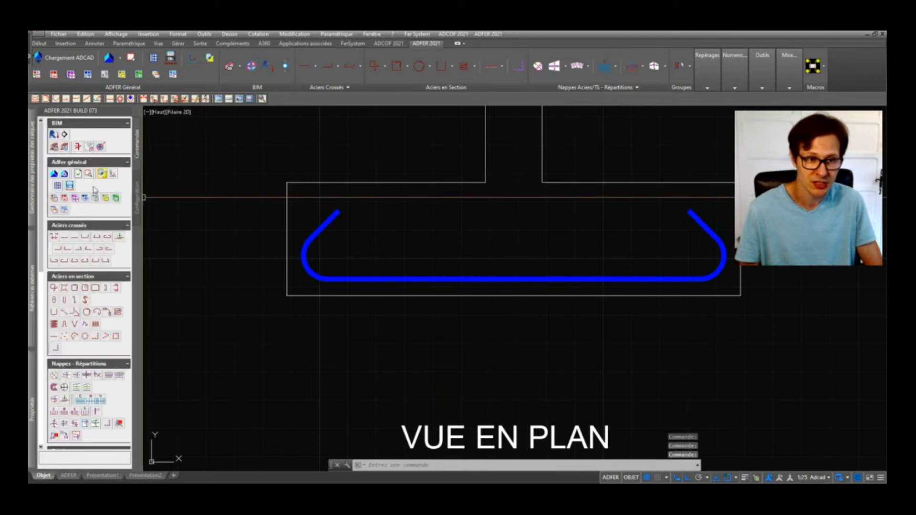
click(65, 199)
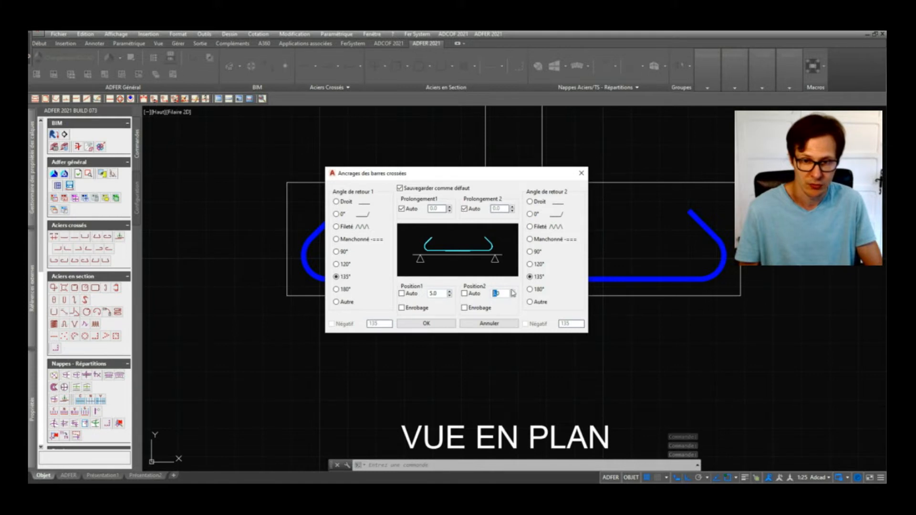
click(426, 324)
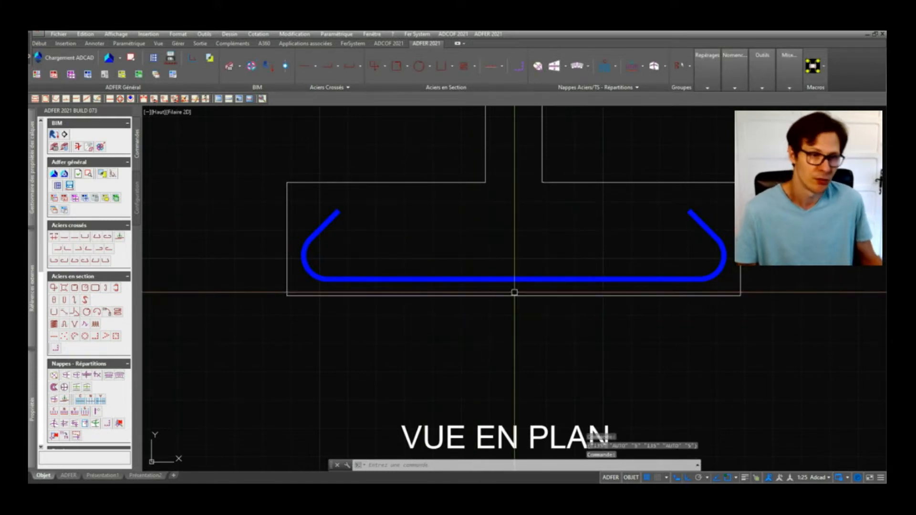
Step: Copy the whole footing section, with its wall, hooked bar and COUPE title, horizontally to the right of the original
scroll(520, 277, down, 4)
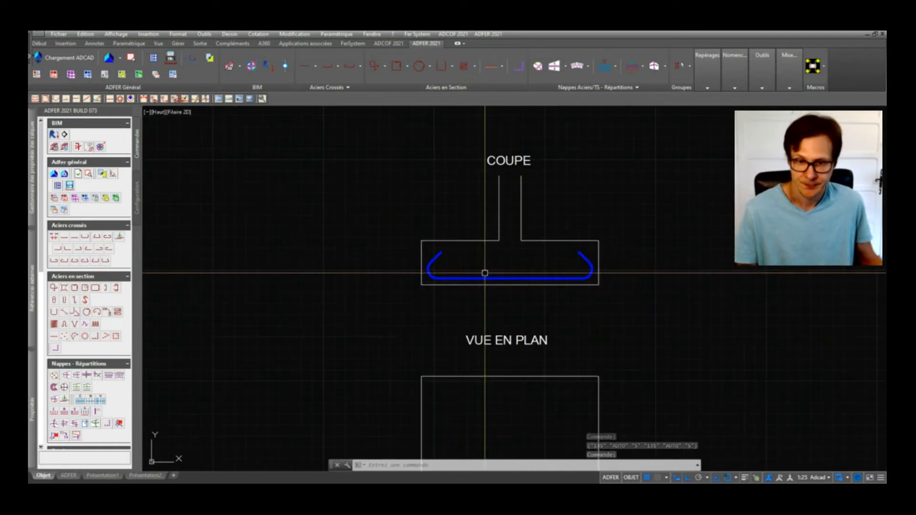
scroll(542, 315, down, 2)
middle_drag(541, 315, 450, 178)
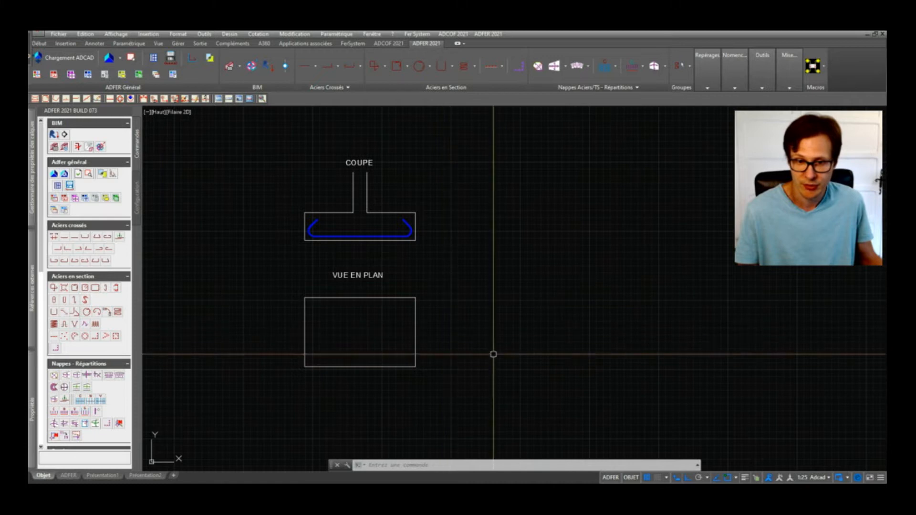
middle_drag(441, 234, 413, 253)
click(422, 193)
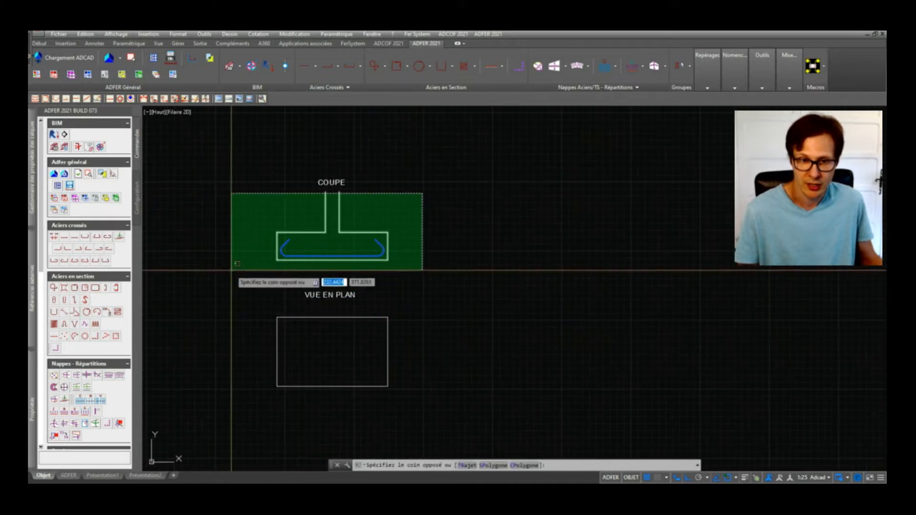
click(206, 299)
click(369, 155)
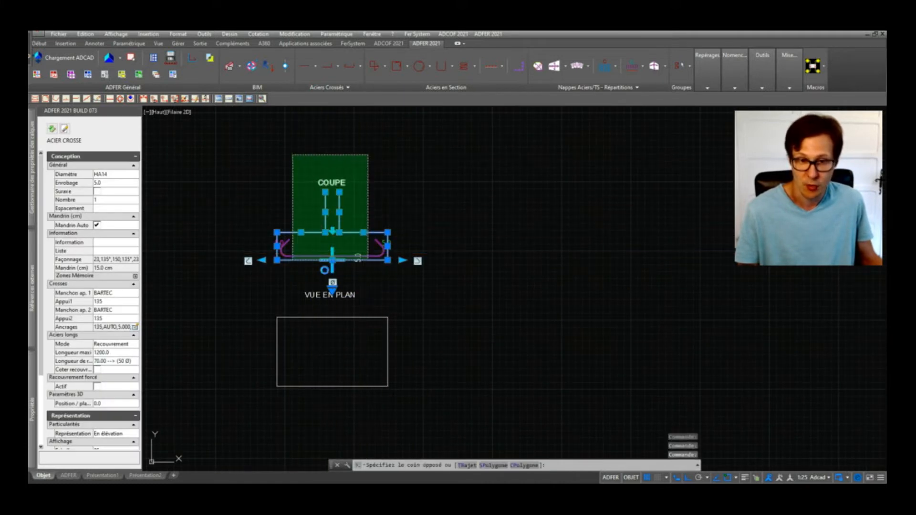
click(294, 231)
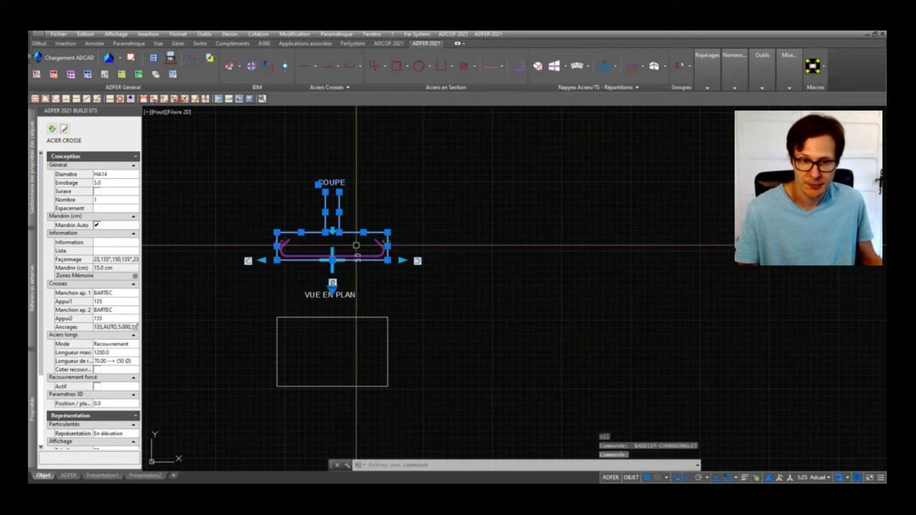
key(Return)
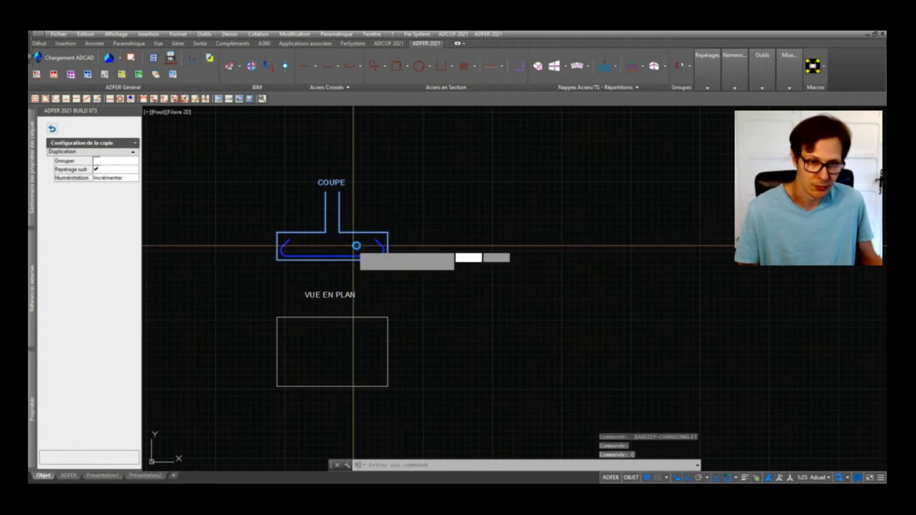
click(352, 242)
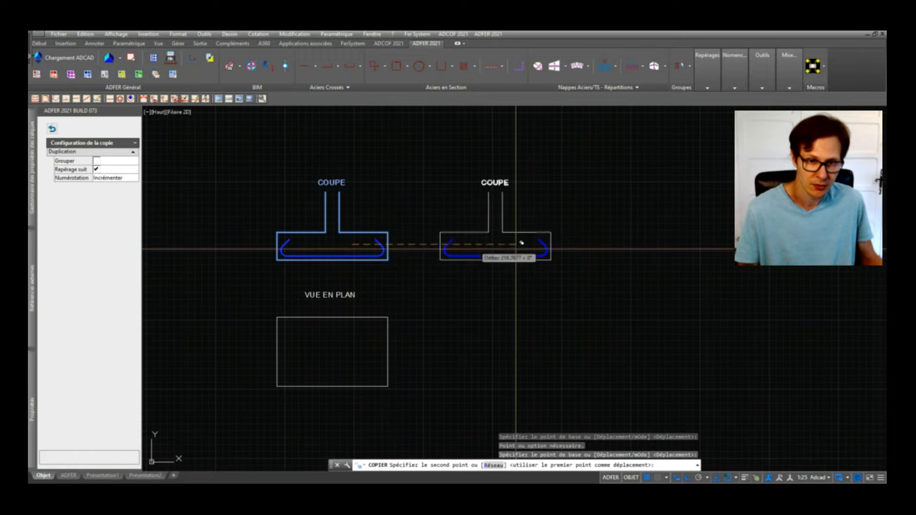
click(525, 245)
key(Return)
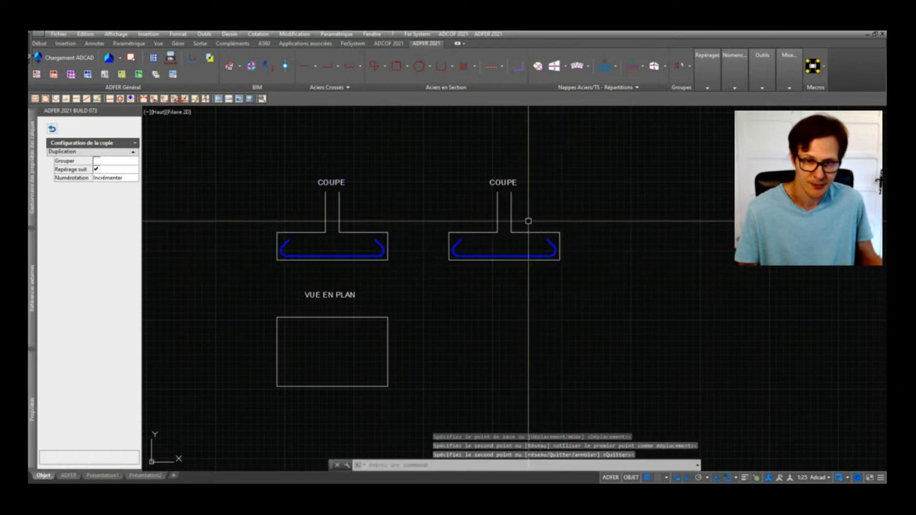
Step: Change the diameter of the hooked bar in the copied footing section to HA12 and apply the modification
click(544, 257)
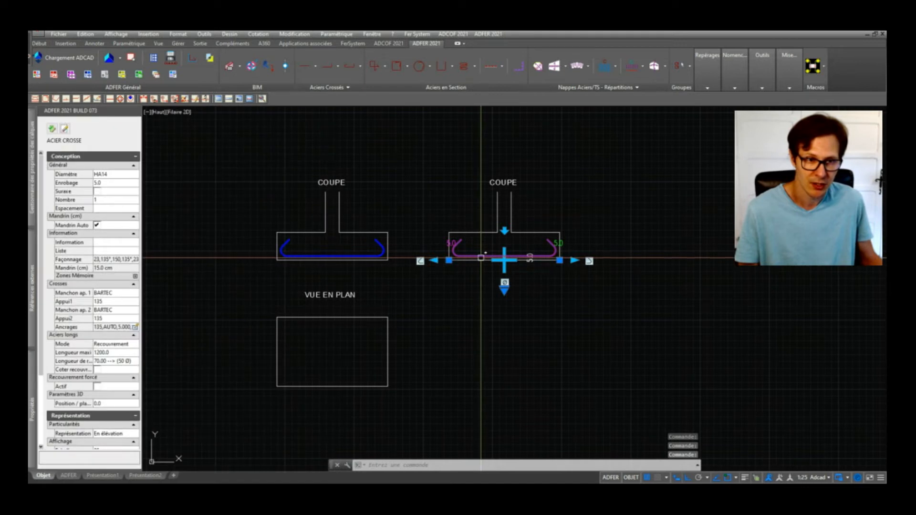
click(113, 175)
click(114, 176)
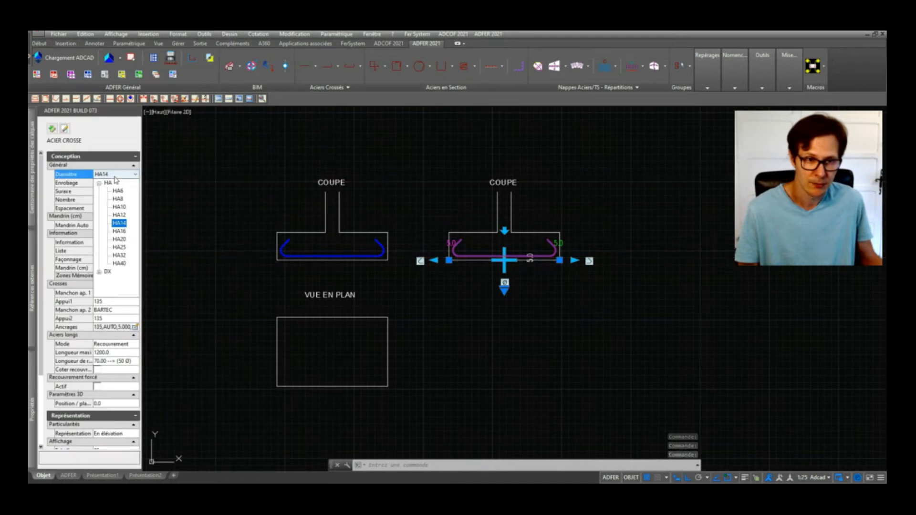
click(124, 216)
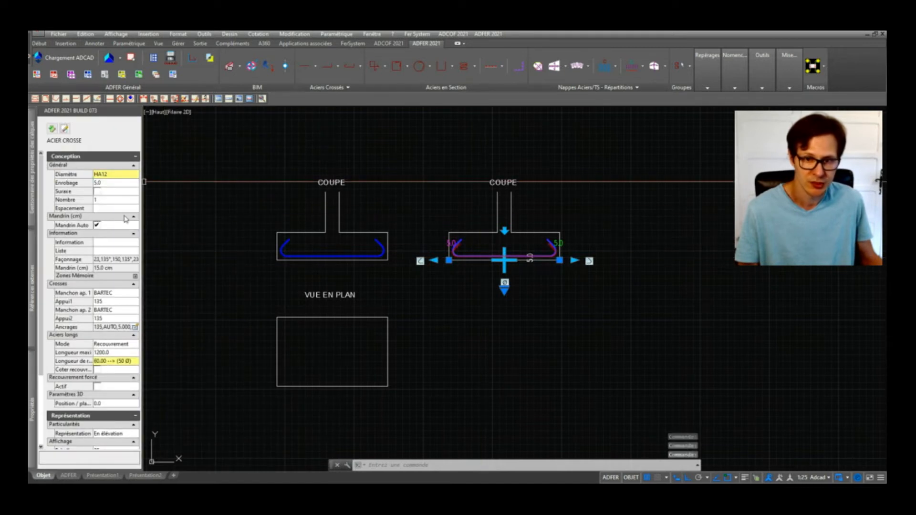
click(53, 129)
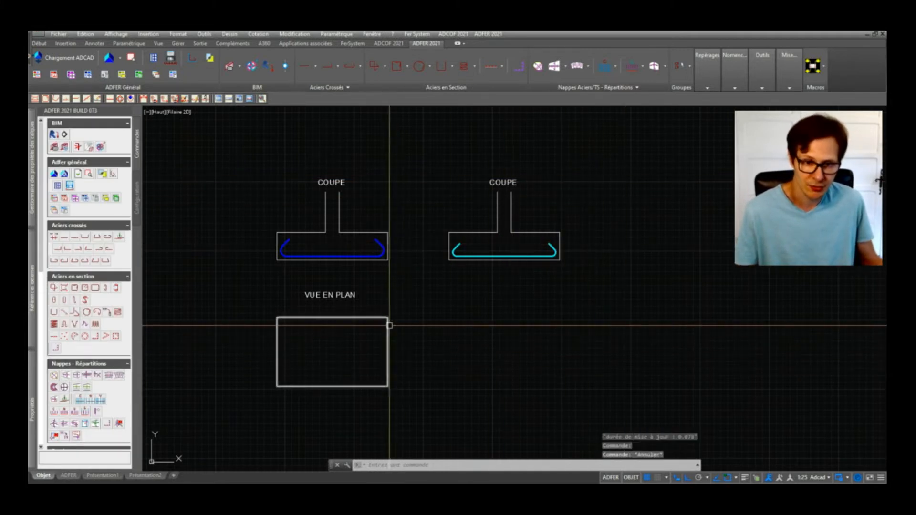
Step: Stretch the left end of the copied footing section, together with its bar, 30 inward
middle_drag(485, 258, 433, 242)
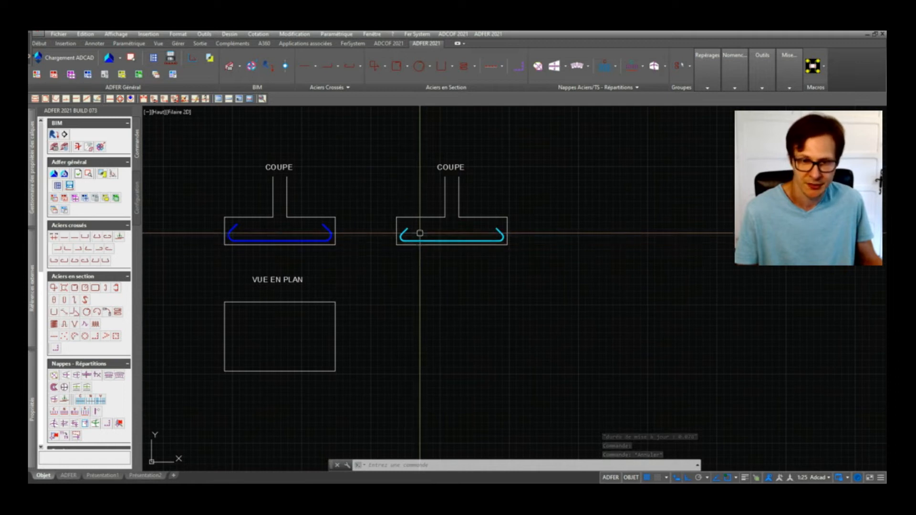
text(et)
key(space)
click(427, 206)
click(384, 282)
key(space)
click(410, 301)
text(30)
key(Return)
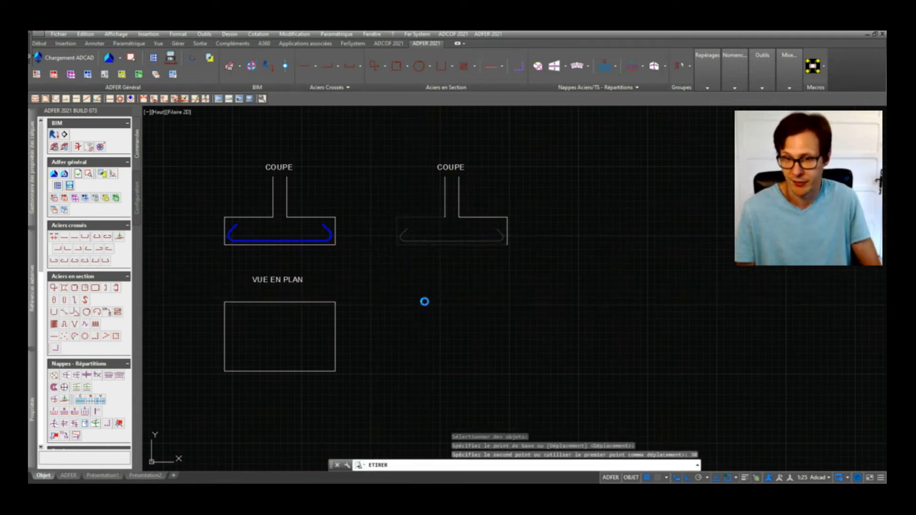
Step: Stretch the right end of the copied footing section, together with its bar, 30 inward
key(space)
click(525, 195)
click(479, 275)
key(space)
click(514, 293)
text(30)
key(Return)
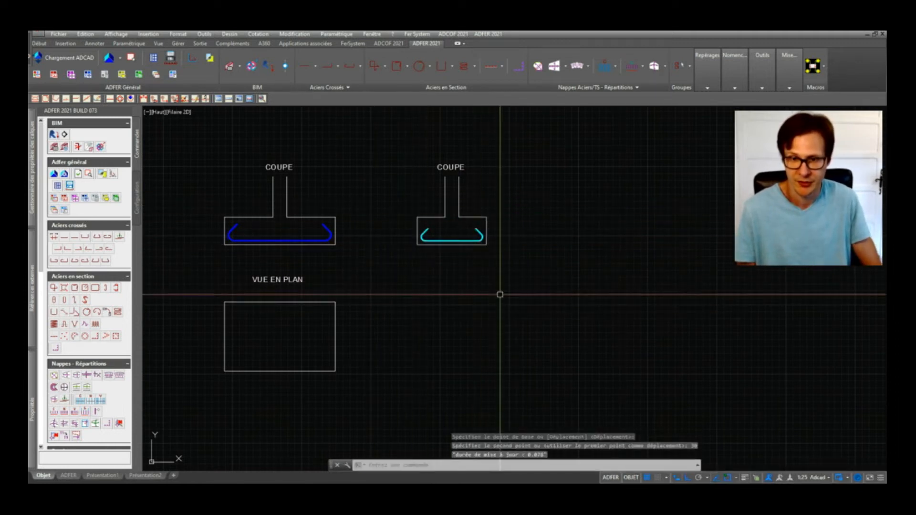
Step: Check the width of the copied footing along its bottom edge
scroll(477, 246, up, 4)
click(502, 242)
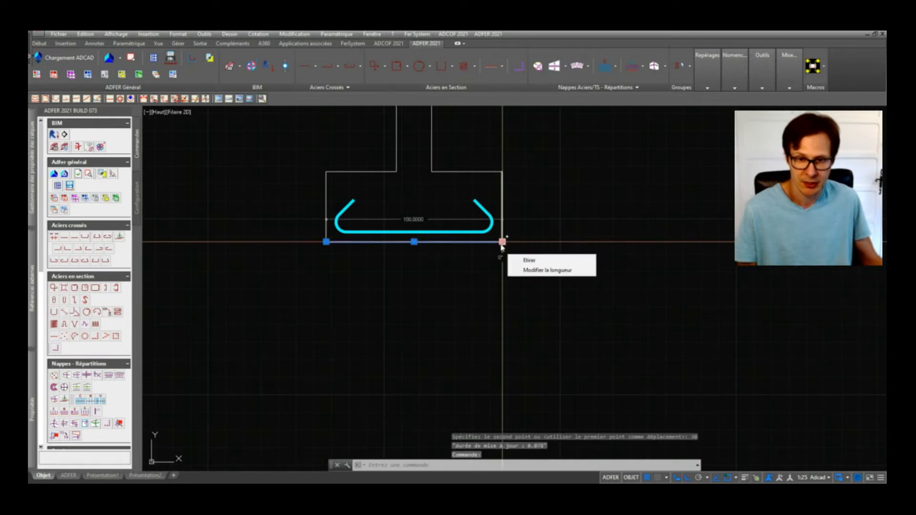
scroll(440, 275, down, 4)
key(Escape)
key(Escape)
middle_drag(393, 315, 437, 285)
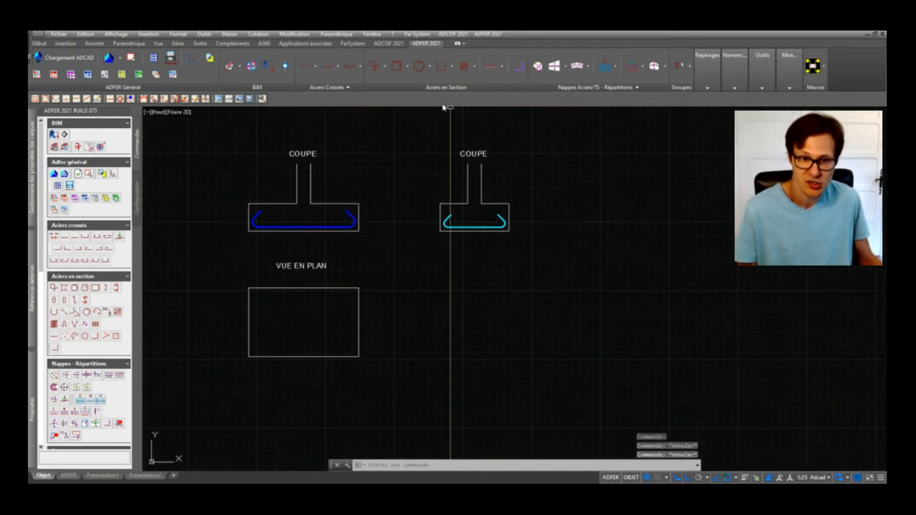
click(410, 117)
click(589, 252)
text(d)
key(space)
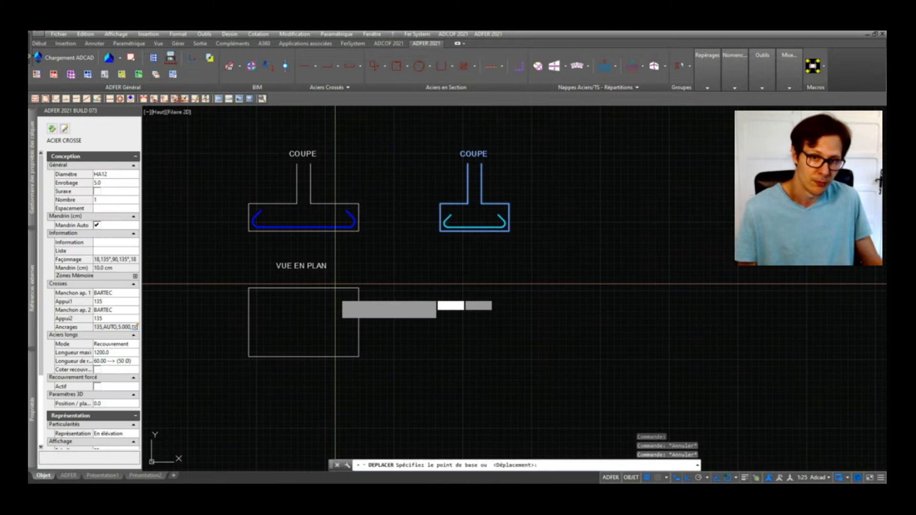
key(Escape)
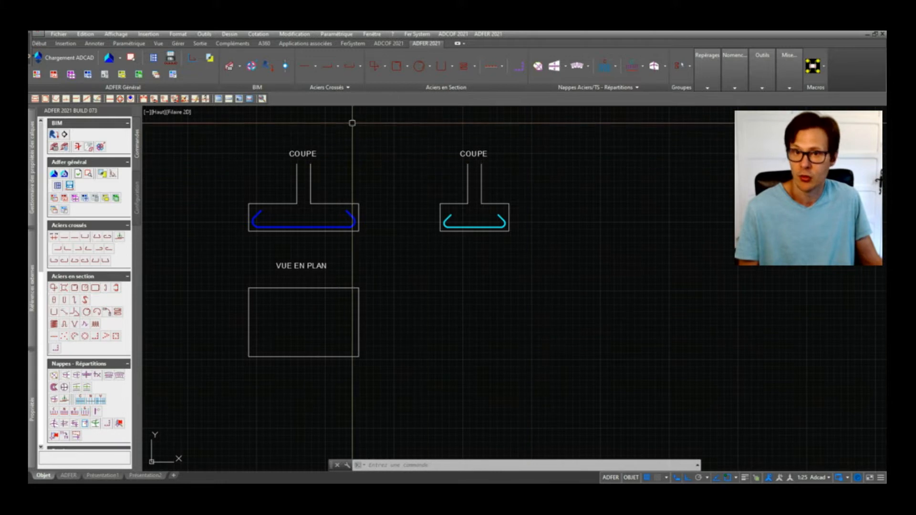
Step: Rename the original section's title as COUPE 1 and the copied section's title as COUPE 2
click(314, 149)
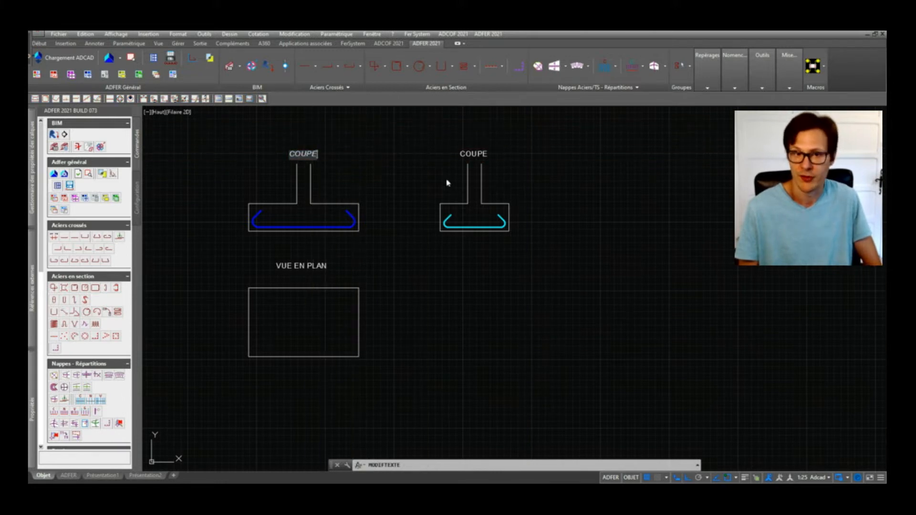
key(Return)
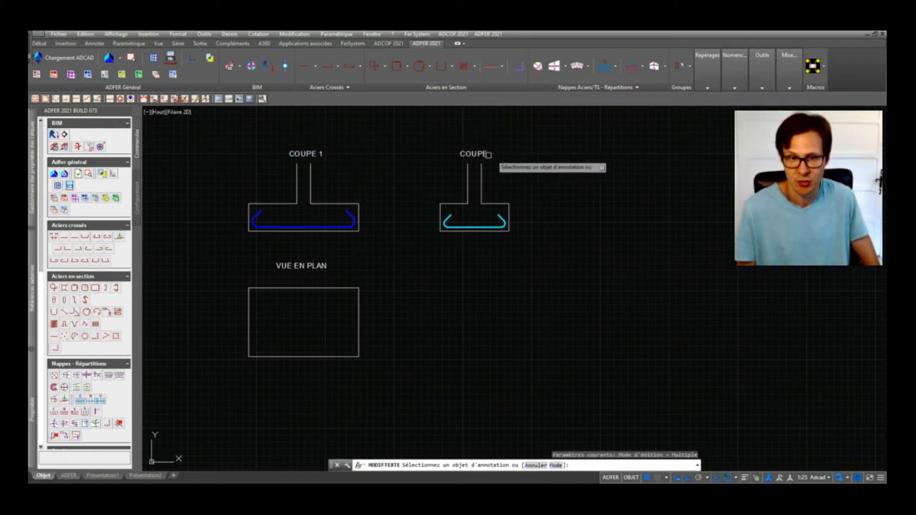
text(2)
key(Return)
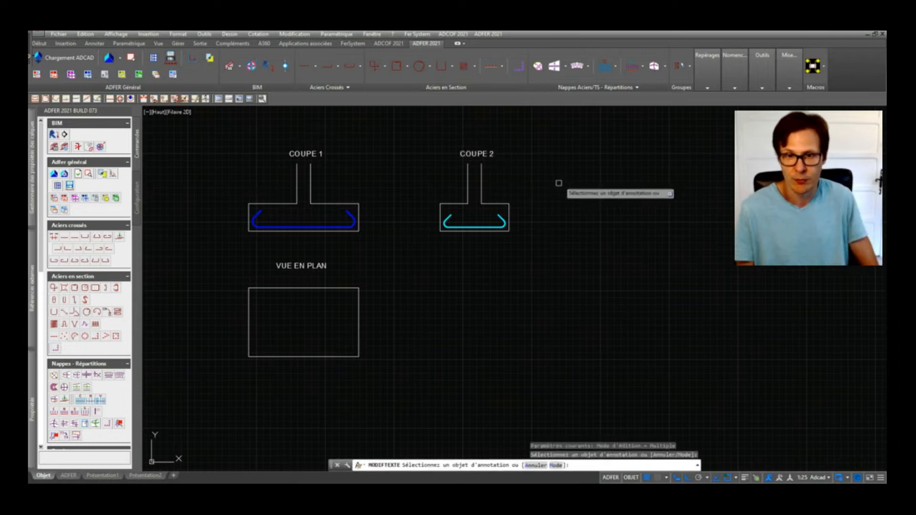
key(Escape)
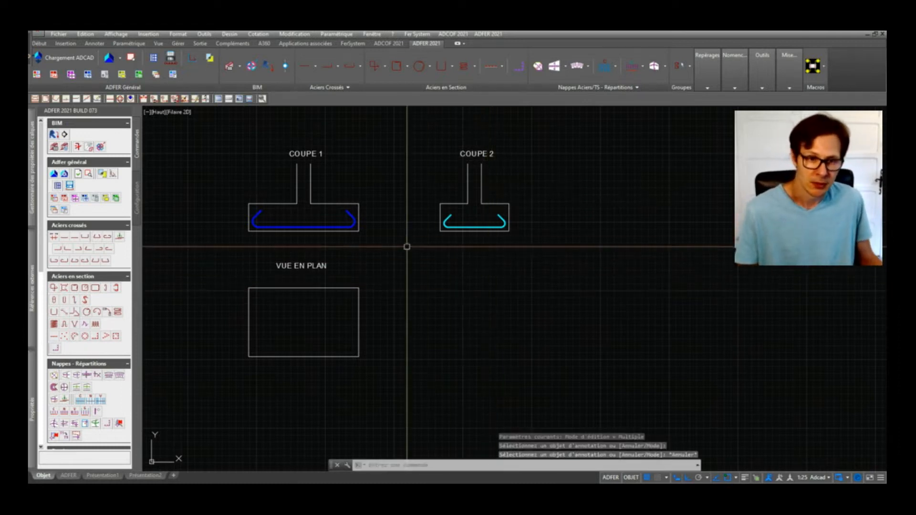
middle_drag(407, 248, 447, 251)
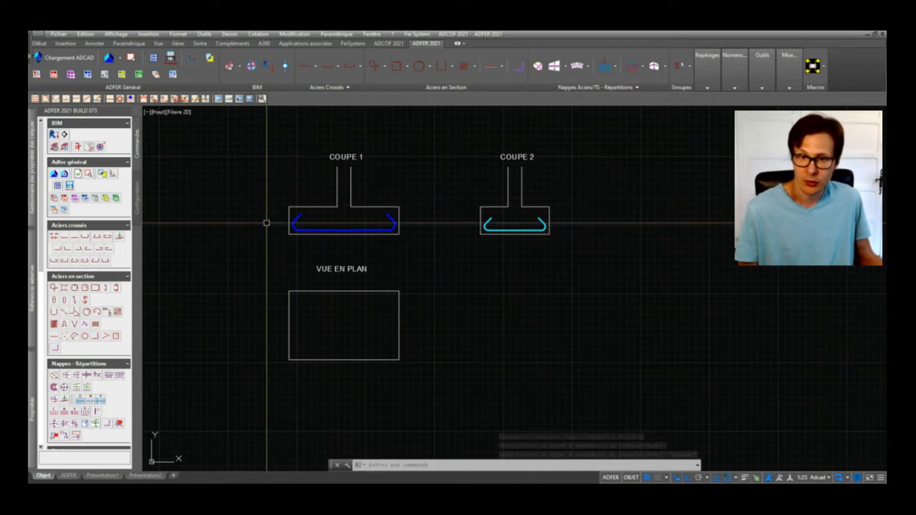
mouse_move(396, 231)
middle_down()
mouse_move(351, 230)
mouse_move(385, 245)
middle_up()
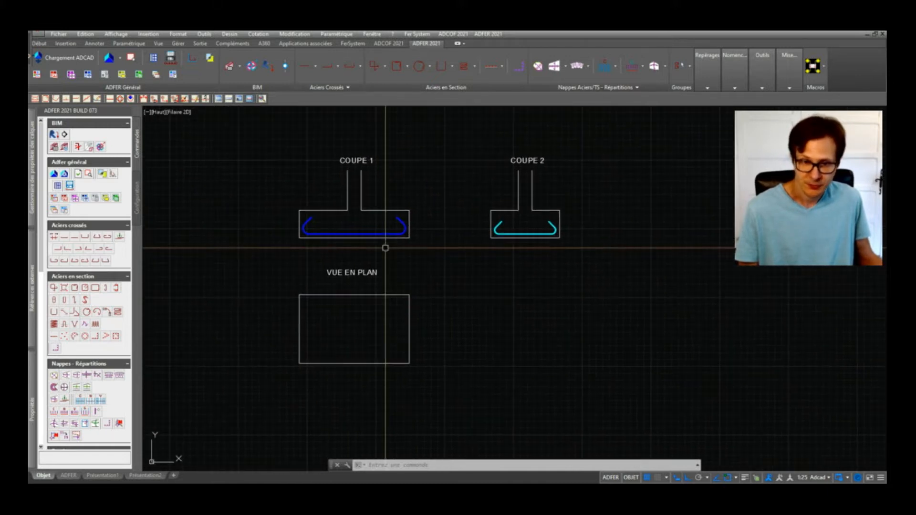
scroll(535, 241, up, 2)
scroll(540, 239, down, 1)
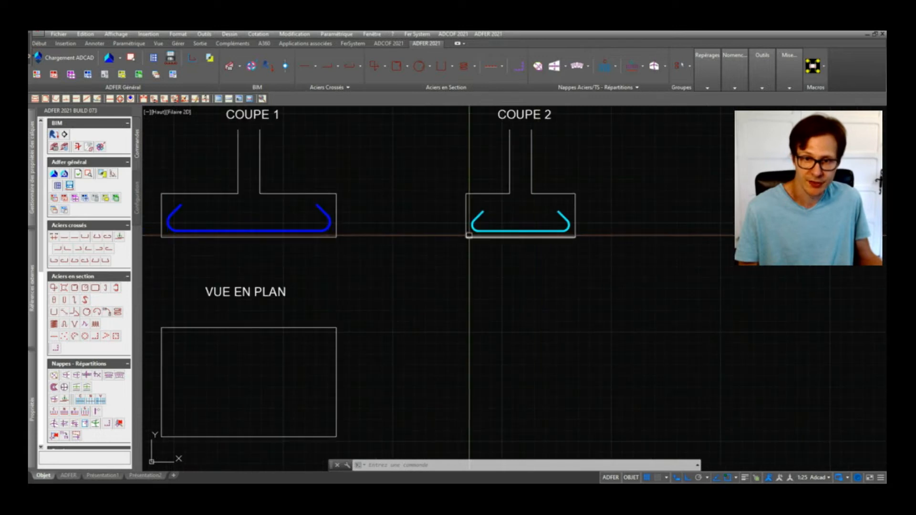
scroll(423, 236, down, 1)
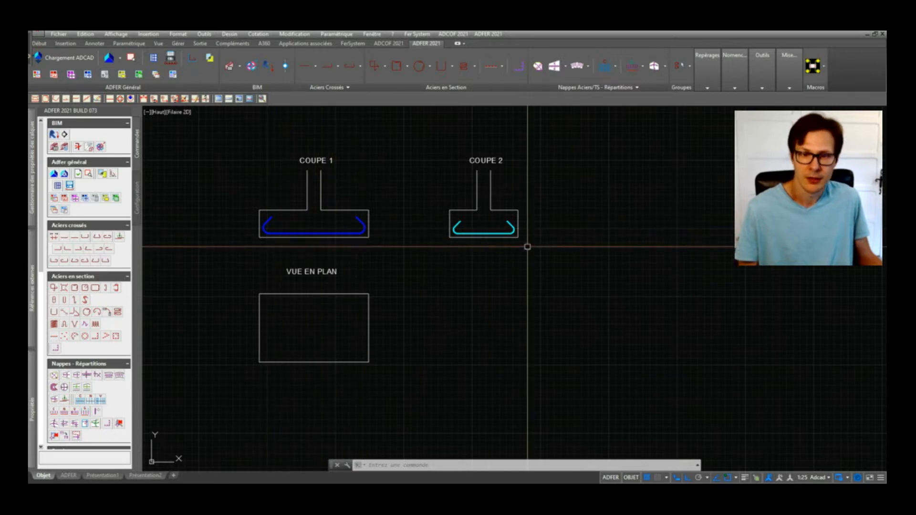
Step: Increase the bottom cover of the HA12 bar in COUPE 2 by editing its cover dimension
scroll(496, 239, up, 4)
click(491, 238)
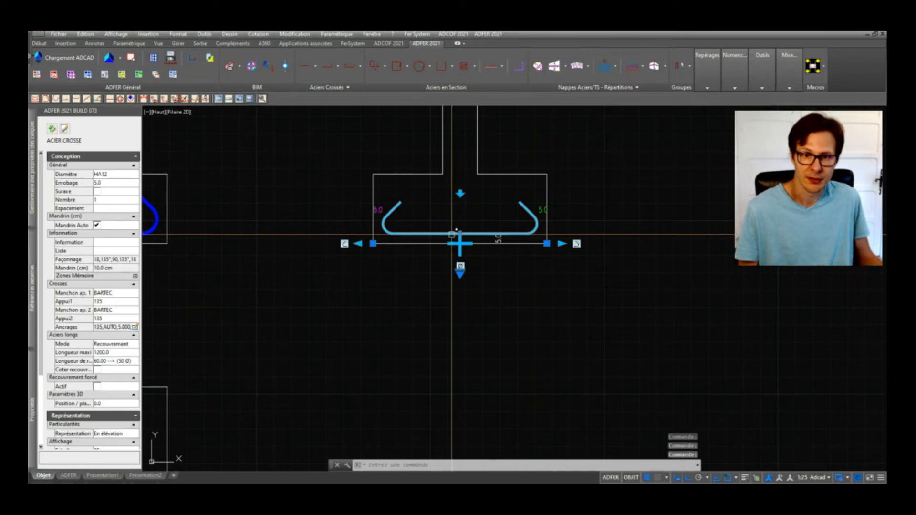
middle_drag(452, 234, 571, 235)
scroll(625, 258, up, 4)
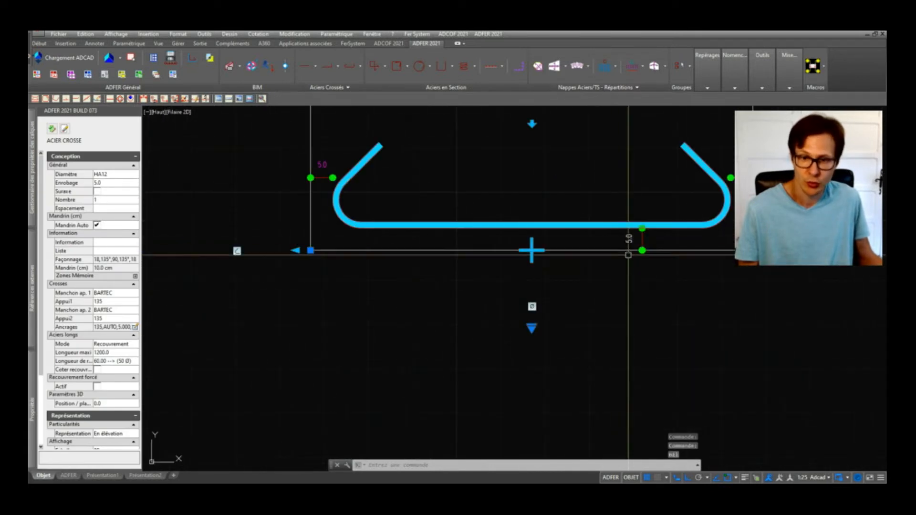
click(628, 239)
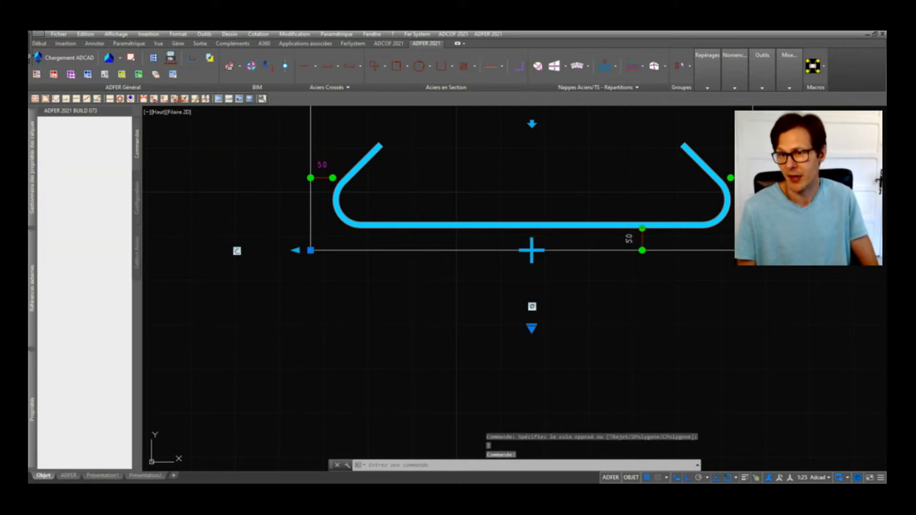
key(Escape)
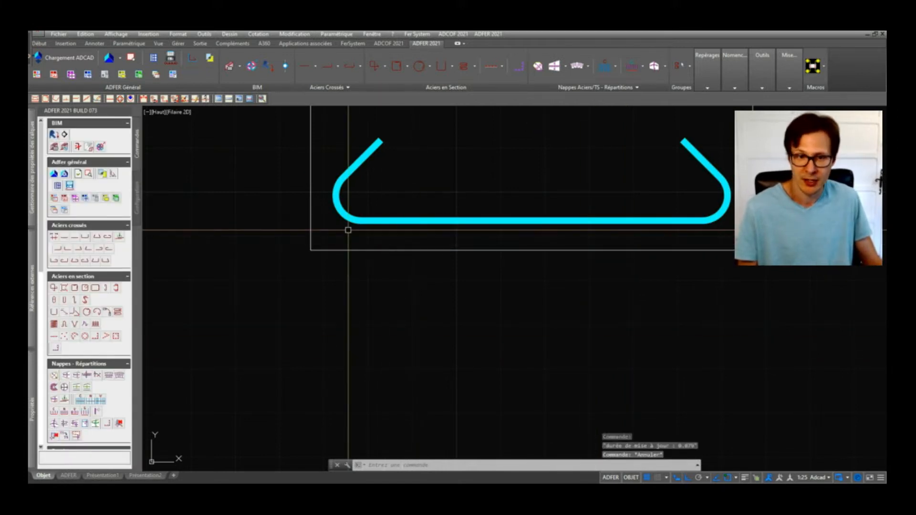
scroll(726, 235, down, 4)
middle_drag(455, 247, 628, 273)
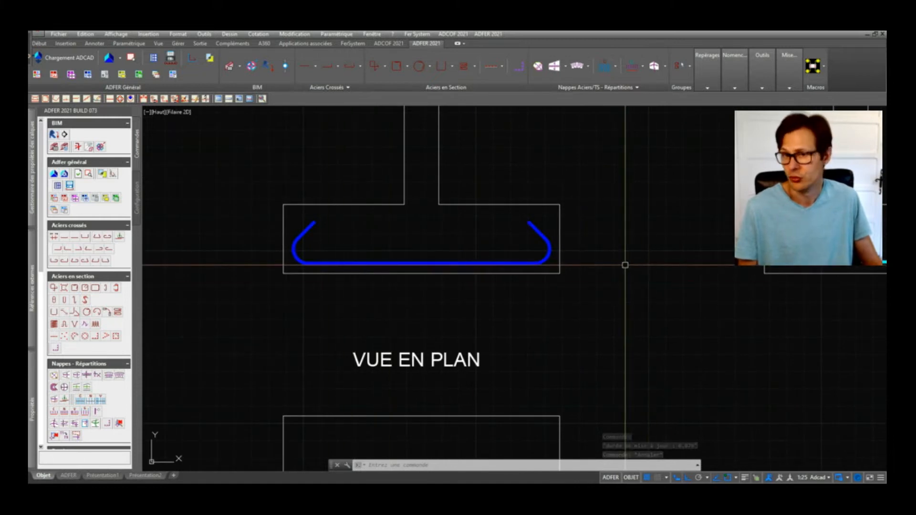
scroll(408, 267, down, 2)
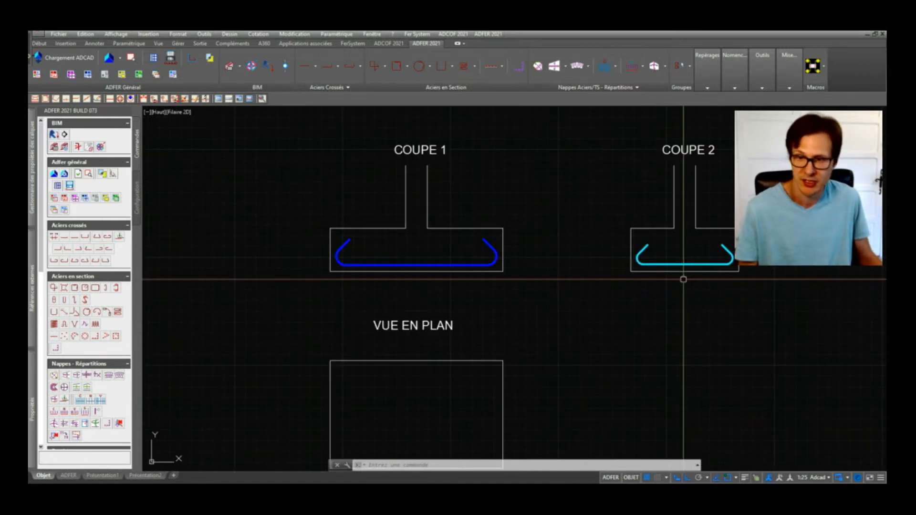
middle_drag(651, 366, 527, 339)
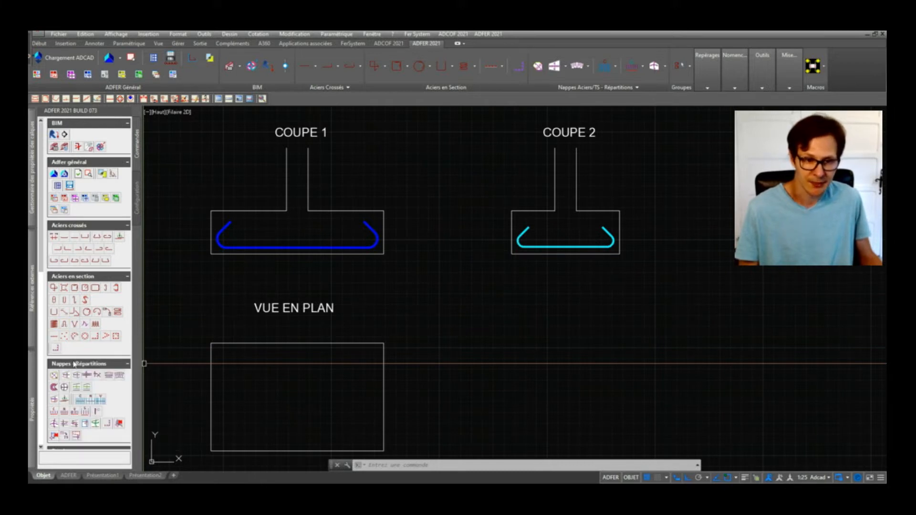
Step: Start a slab bar layer by zone in Rectangle mode, setting anchorage Position1 and Position2 to 5 with automatic positioning off
scroll(73, 362, down, 3)
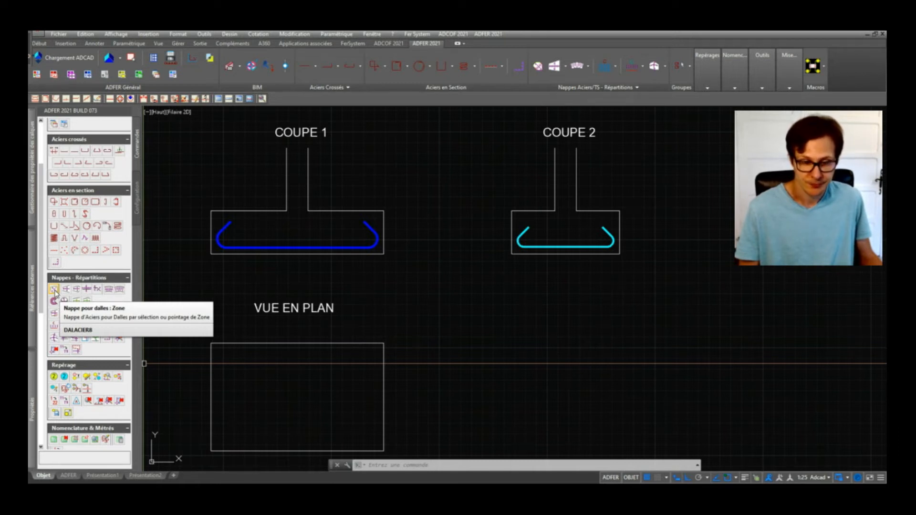
middle_drag(352, 287, 464, 249)
middle_drag(360, 229, 340, 276)
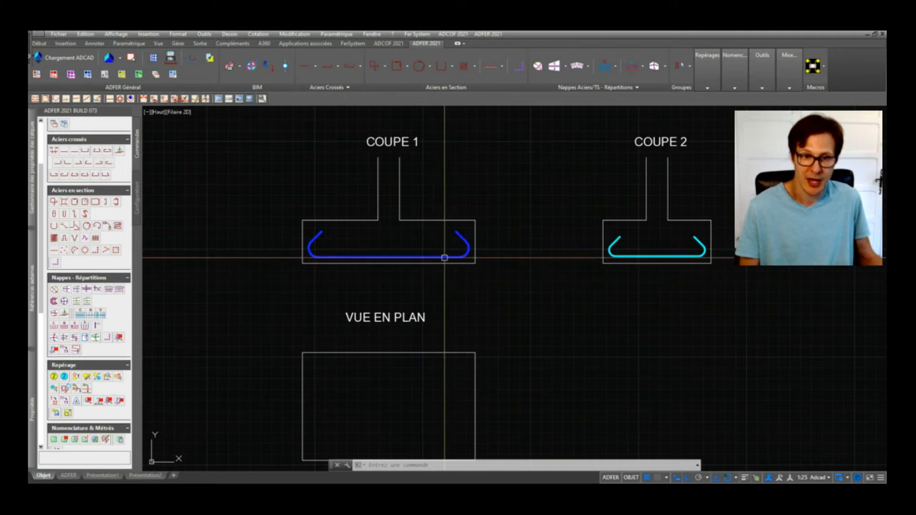
middle_drag(452, 300, 454, 265)
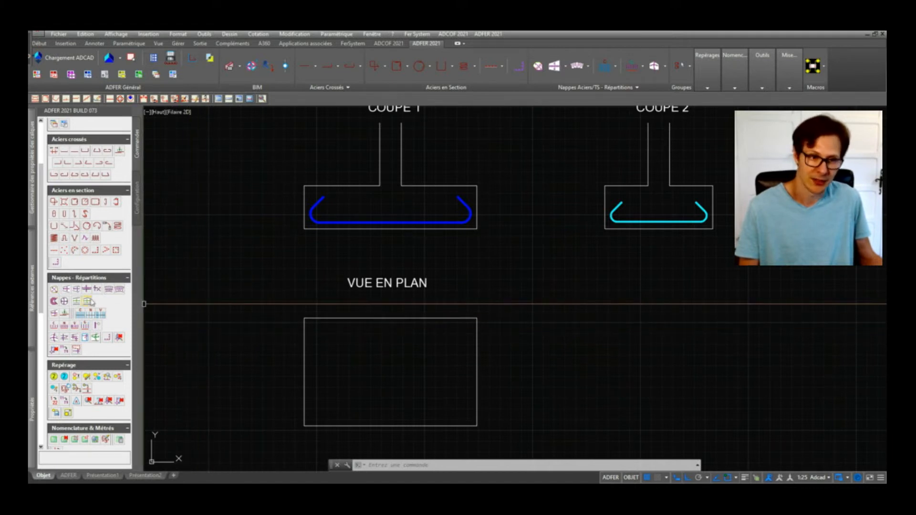
click(55, 290)
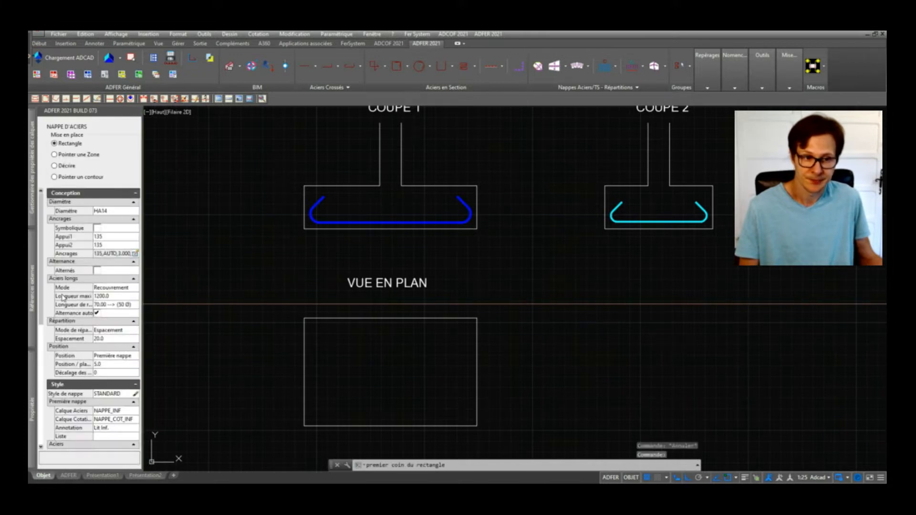
click(135, 254)
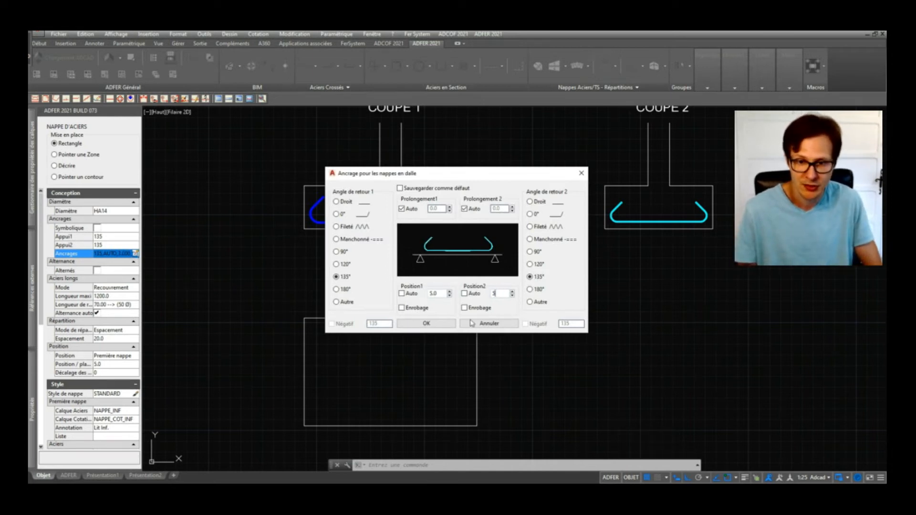
click(432, 327)
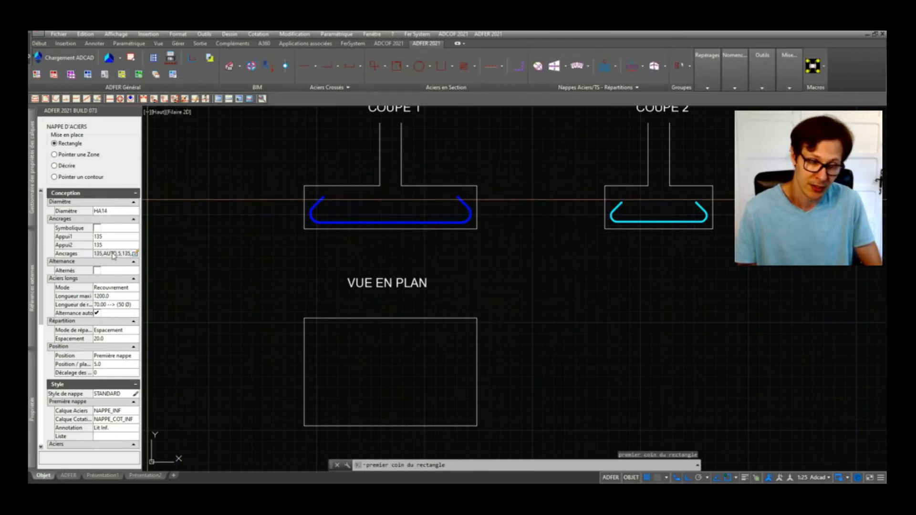
Step: Place the HA14 bar layer over the whole plan-view footing rectangle, with bars running lengthwise and distributed across its width
middle_drag(340, 342, 358, 305)
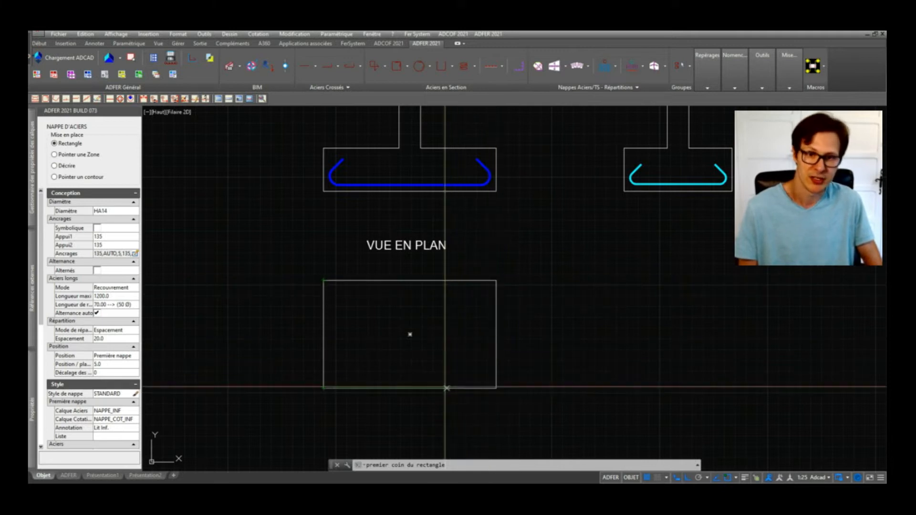
click(323, 281)
click(496, 388)
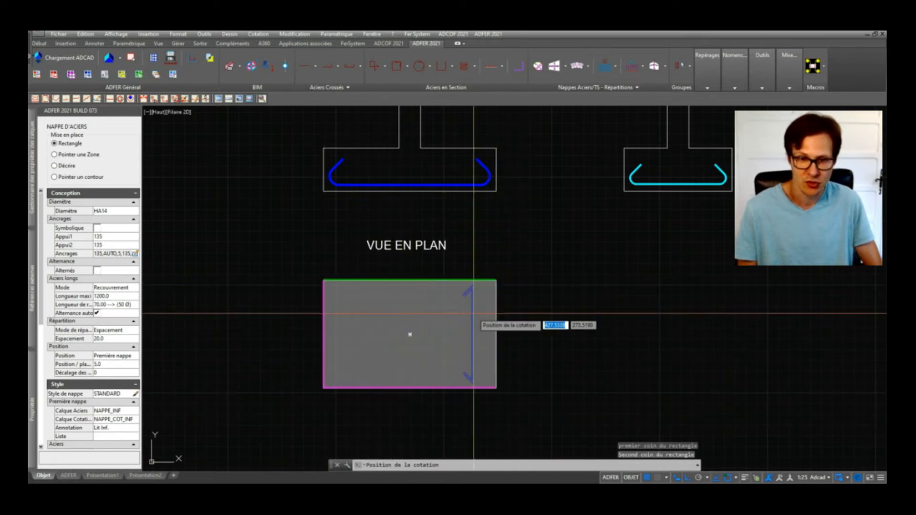
middle_drag(413, 313, 439, 244)
click(449, 255)
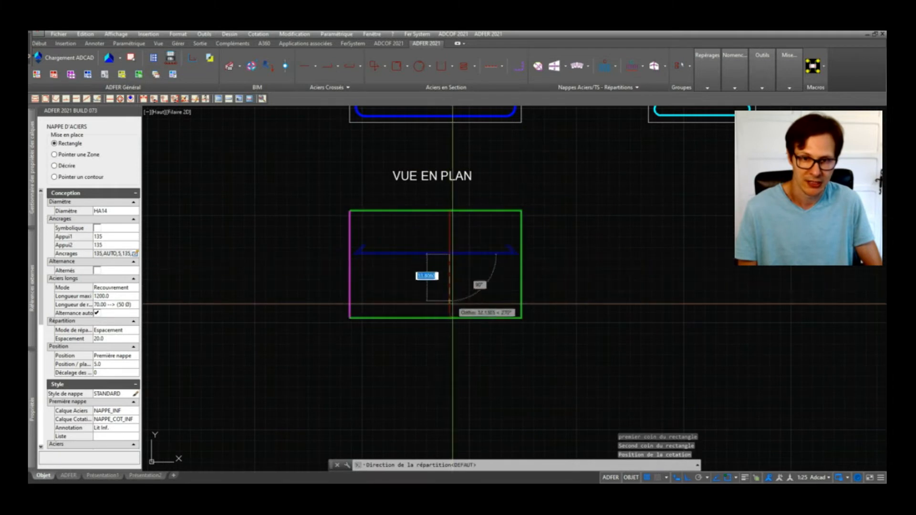
click(470, 338)
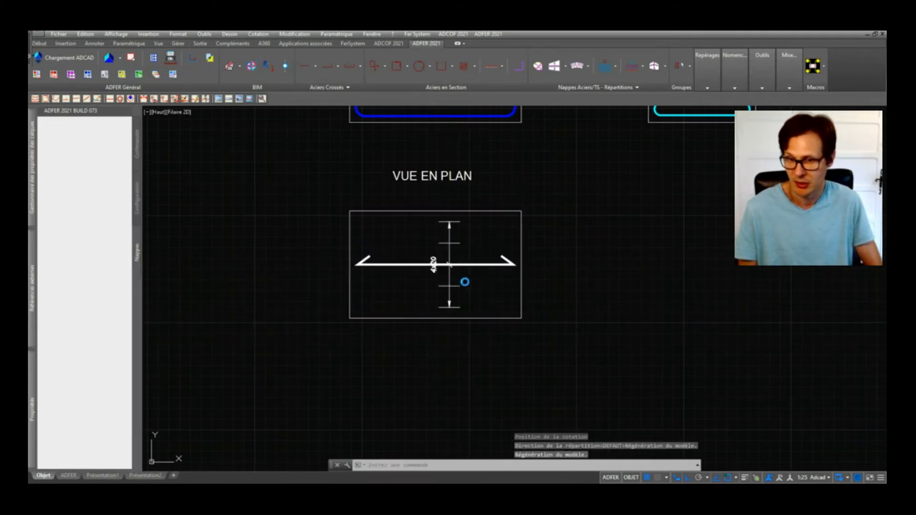
Step: Change the HA14 layer's distribution mode to Nombre with 7 bars and apply the update
middle_drag(460, 265, 454, 291)
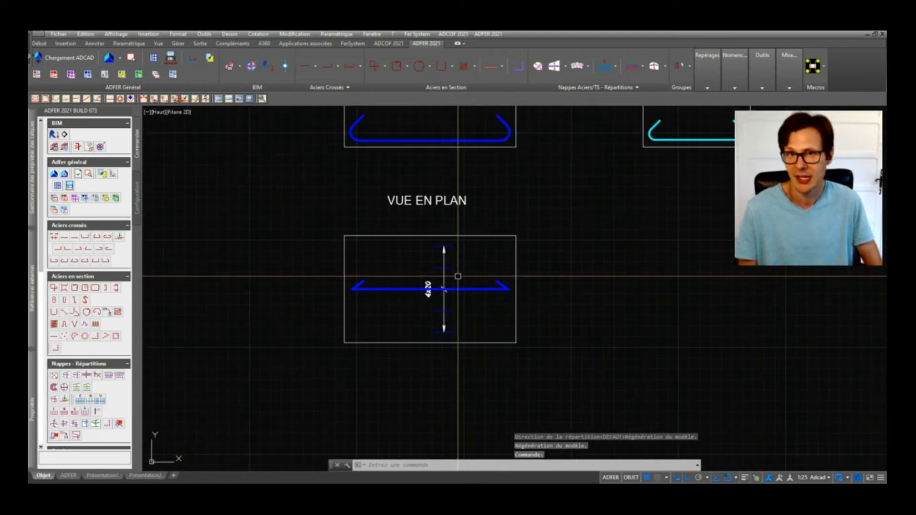
mouse_move(447, 274)
middle_down()
mouse_move(450, 317)
mouse_move(422, 310)
middle_up()
scroll(450, 317, down, 2)
scroll(403, 303, up, 2)
scroll(409, 302, down, 2)
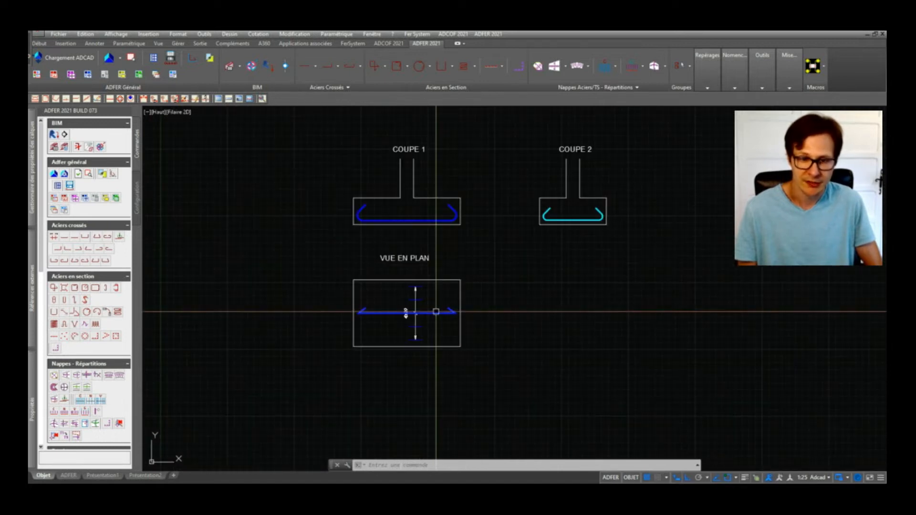
click(435, 311)
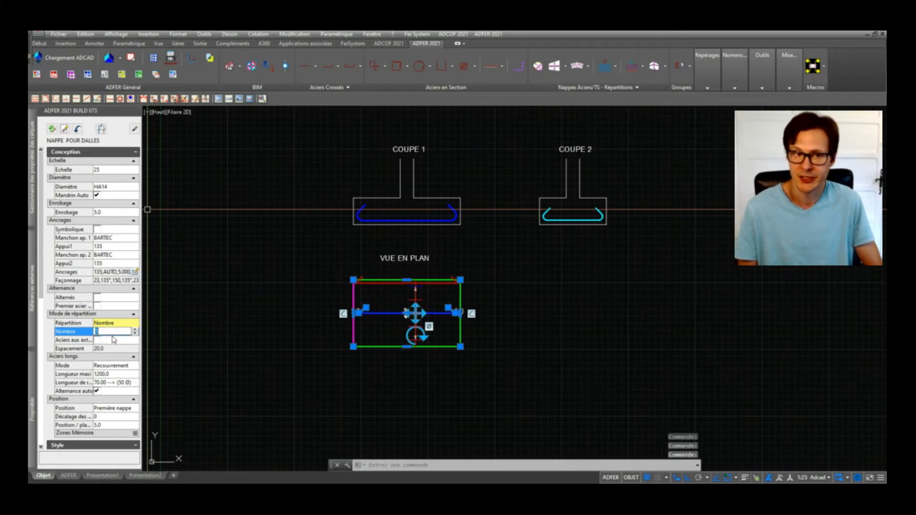
key(Return)
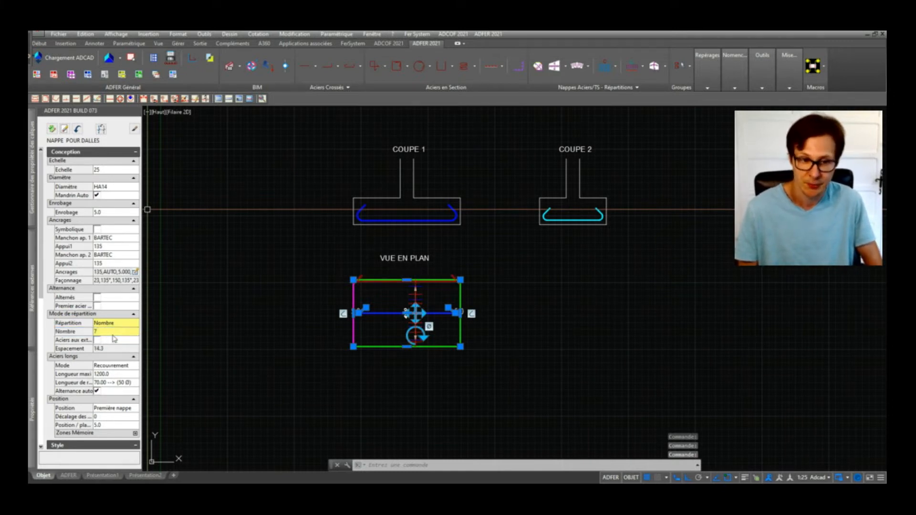
click(52, 130)
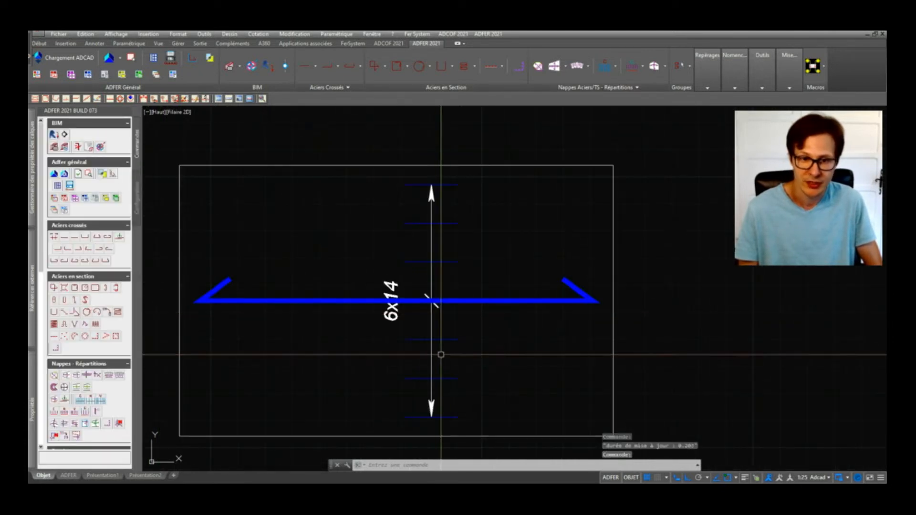
Step: Move the HA14 layer's displayed bar and distribution dimension slightly down and to the right within the plan footing
scroll(415, 290, down, 2)
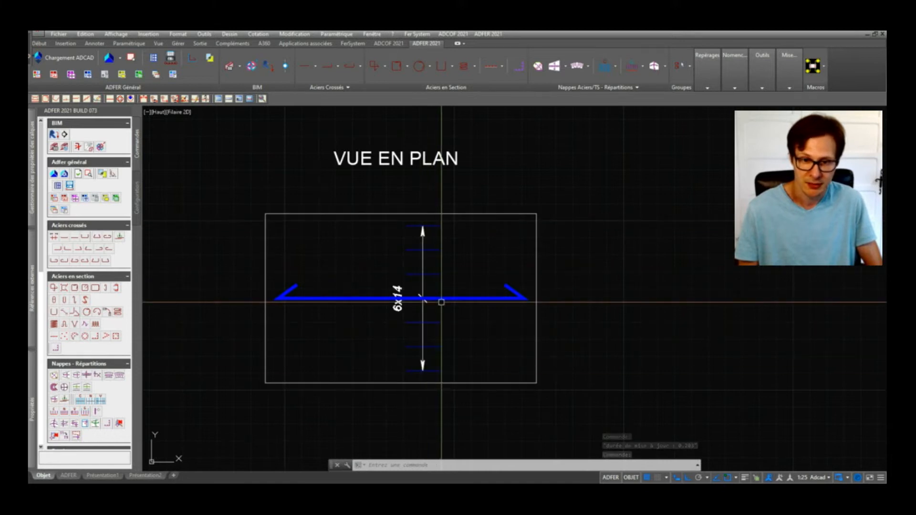
click(440, 295)
click(432, 312)
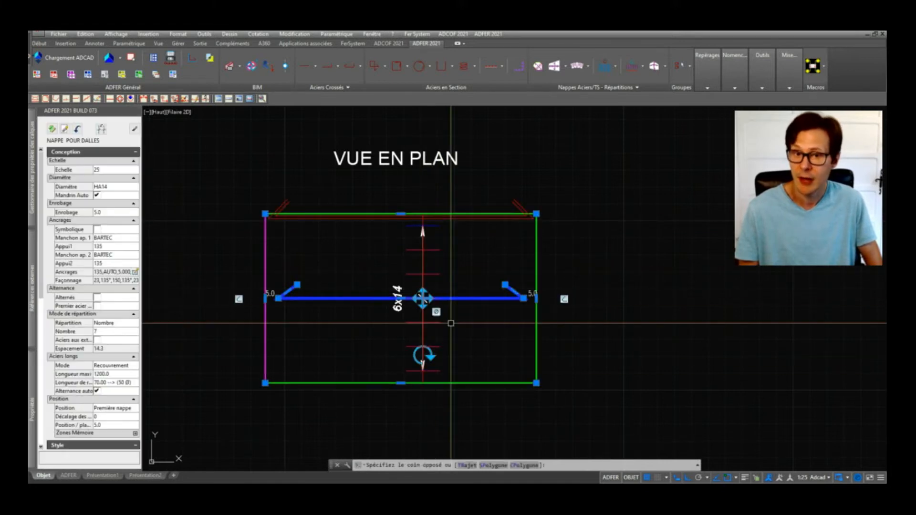
click(424, 299)
click(439, 323)
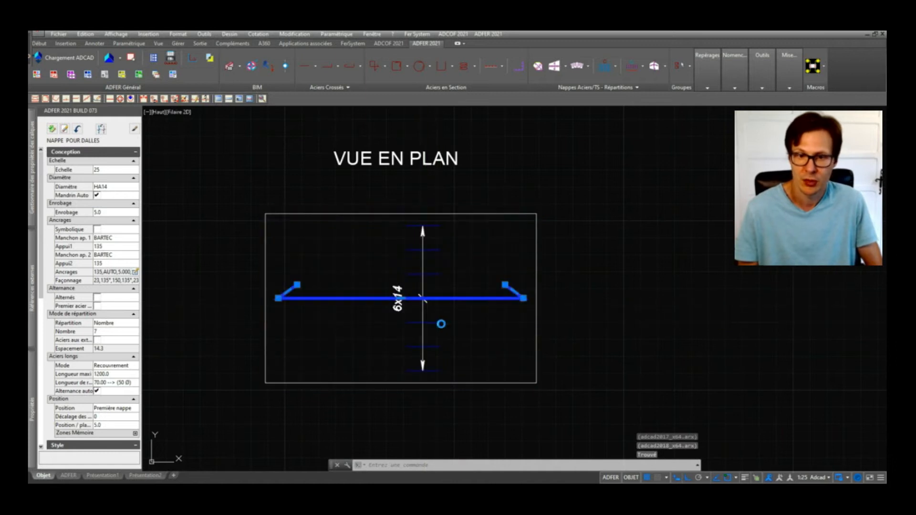
click(441, 324)
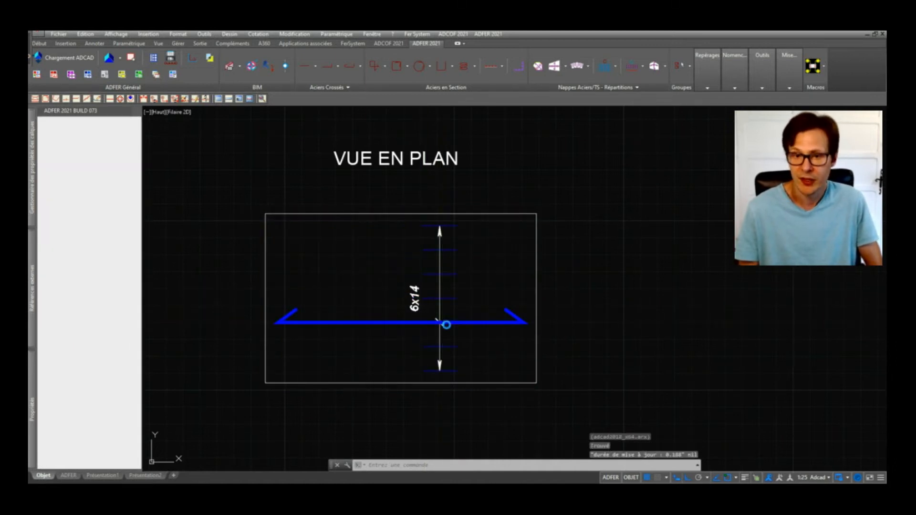
Step: Examine the HA14 layer's long-bar and style properties, including the bar visibility options
scroll(112, 308, down, 2)
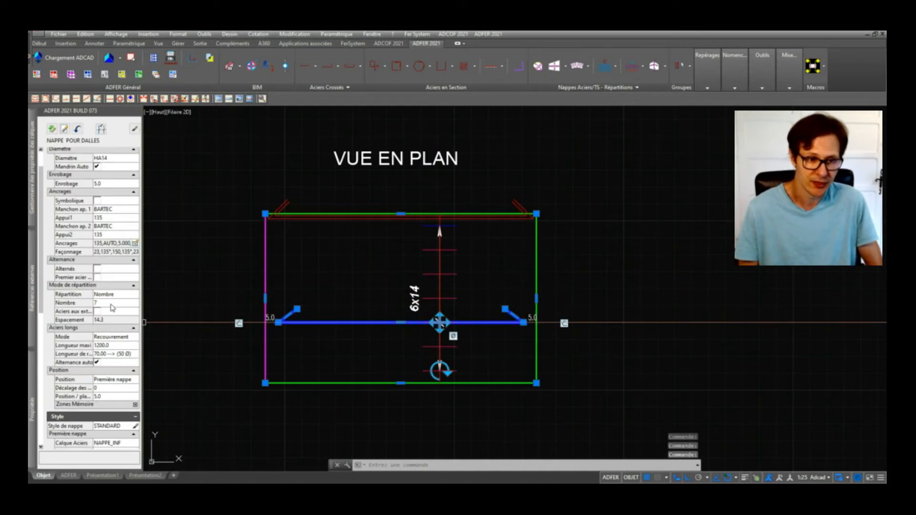
scroll(116, 344, down, 3)
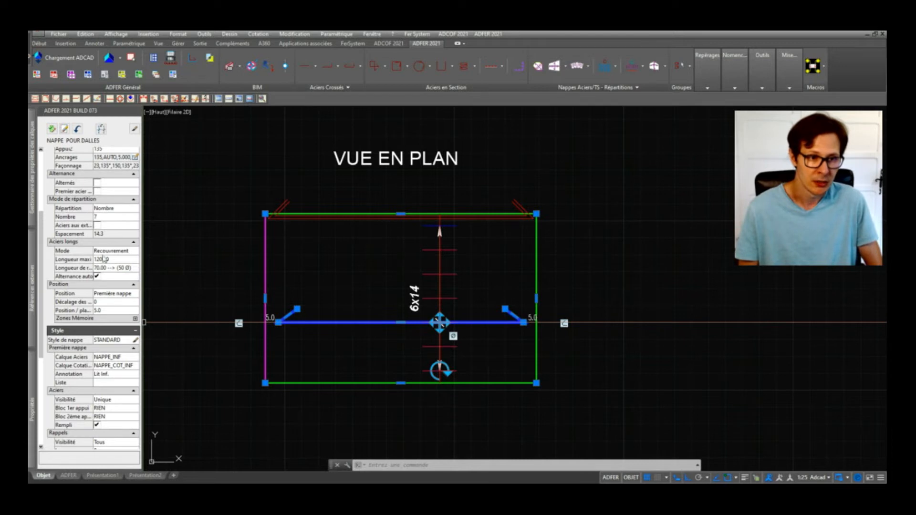
click(110, 255)
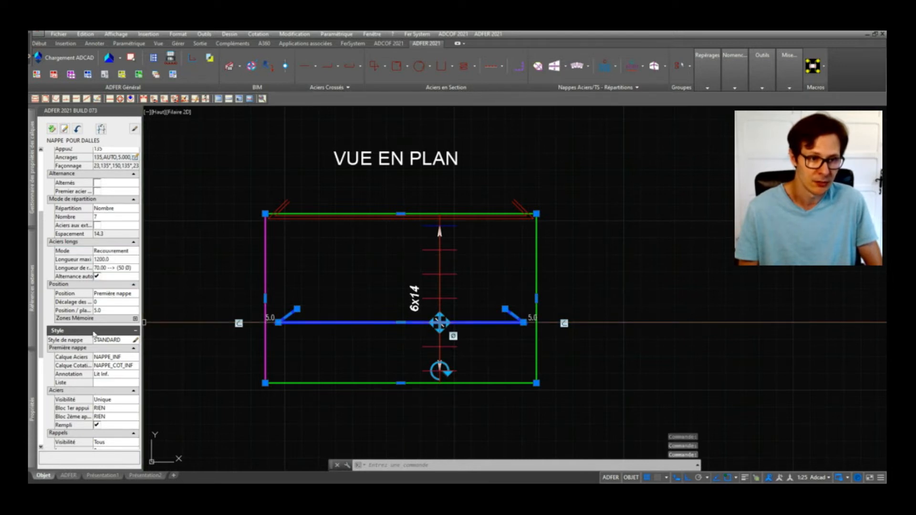
scroll(81, 377, down, 2)
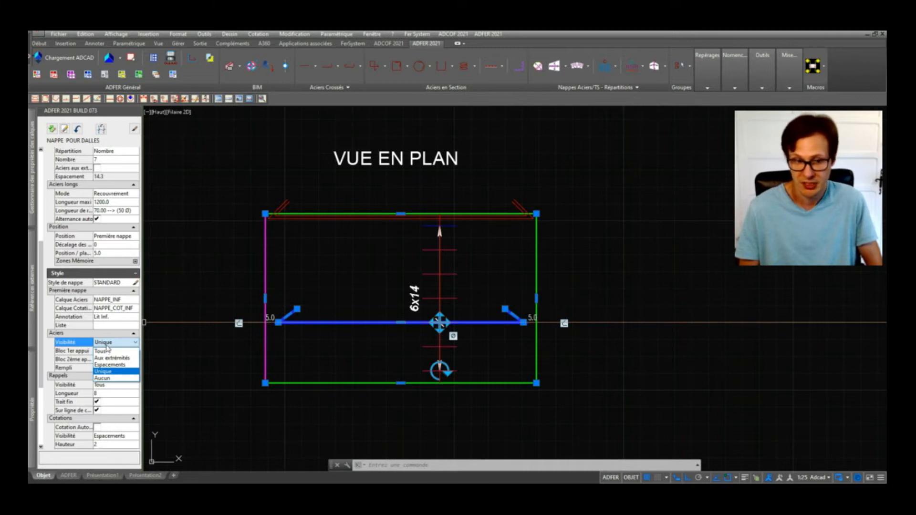
click(107, 345)
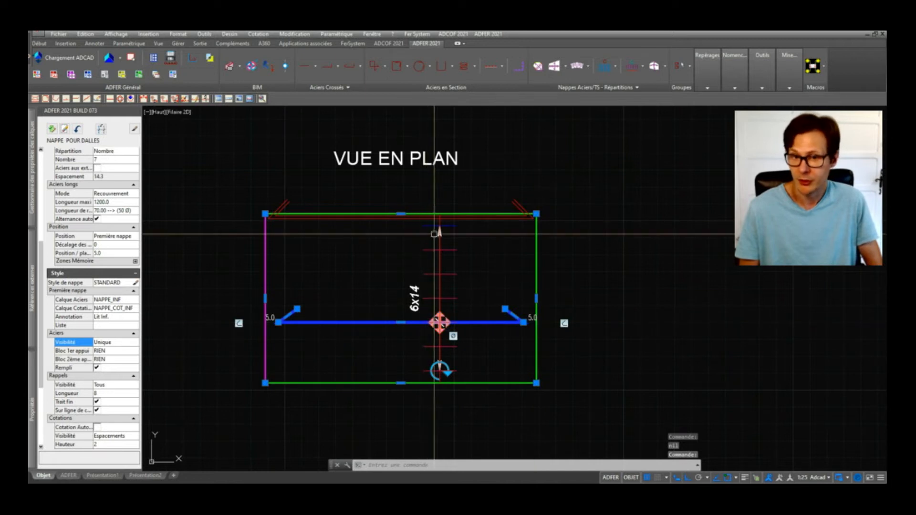
right_click(491, 264)
click(489, 264)
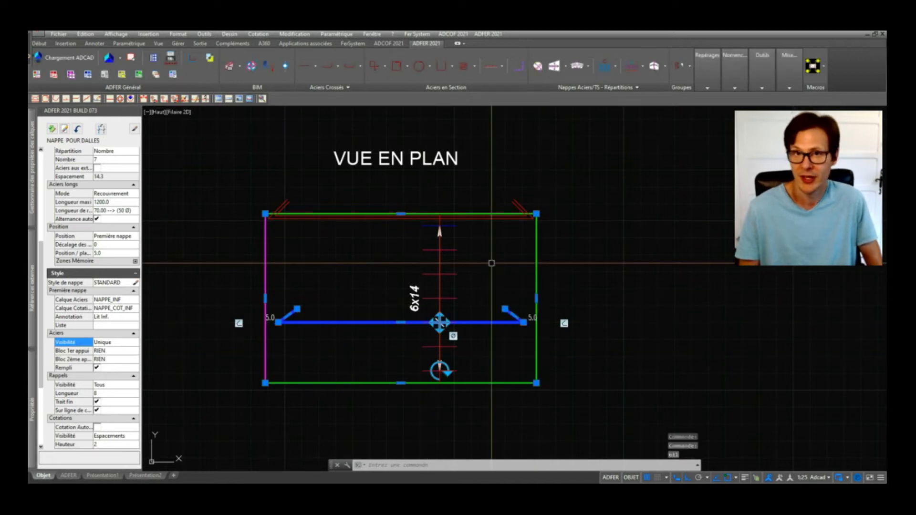
double_click(510, 271)
key(Escape)
key(Escape)
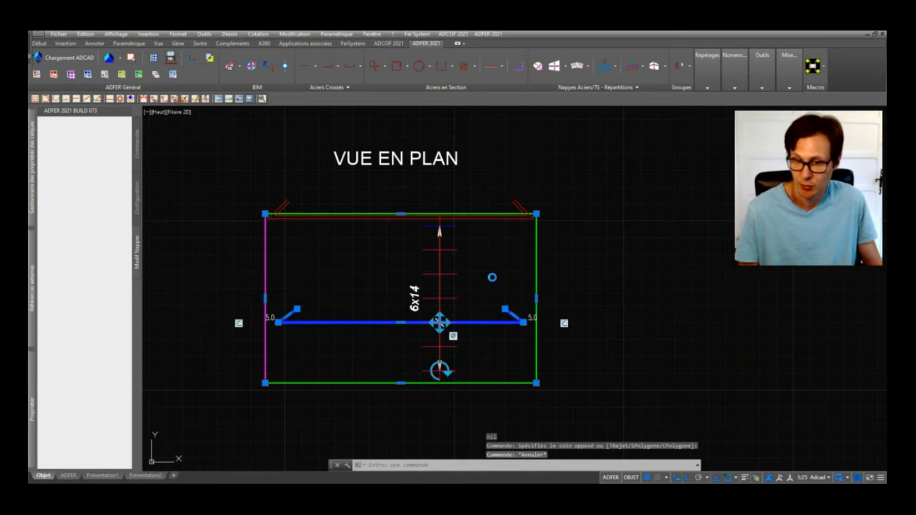
Step: Start a second slab bar layer in Rectangle mode with diameter HA12 and anchorage Position1 set to 5
scroll(458, 317, down, 4)
scroll(457, 316, up, 2)
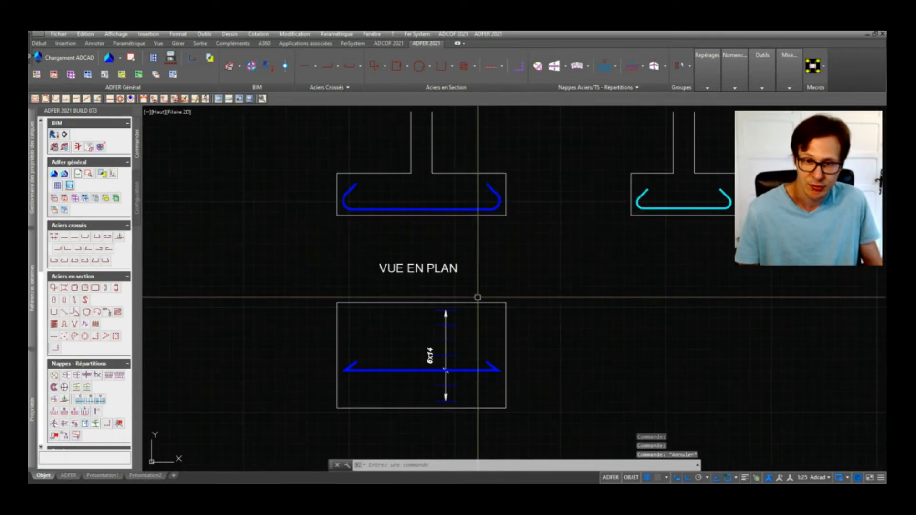
middle_drag(415, 276, 416, 307)
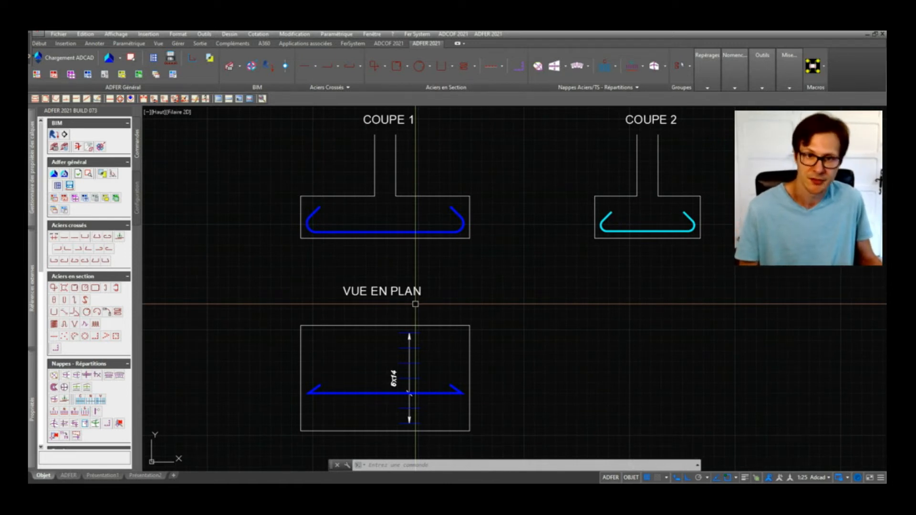
click(54, 376)
click(121, 213)
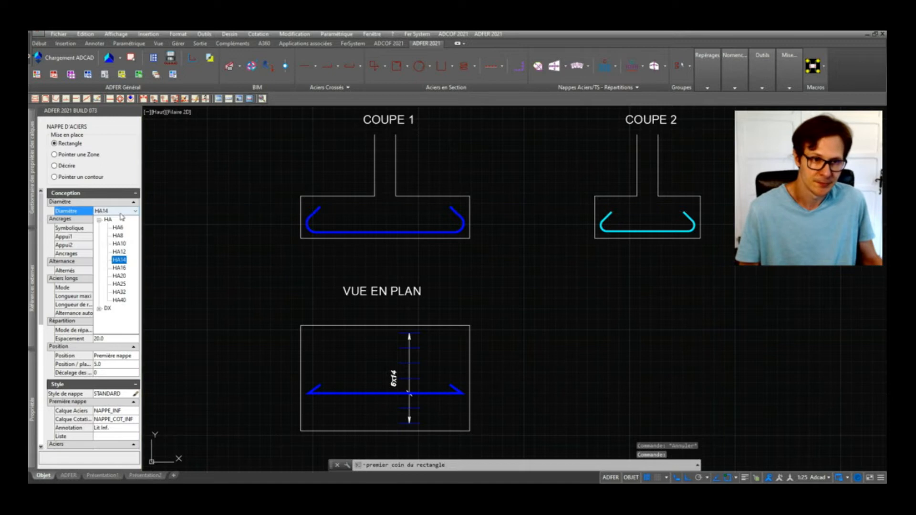
click(124, 253)
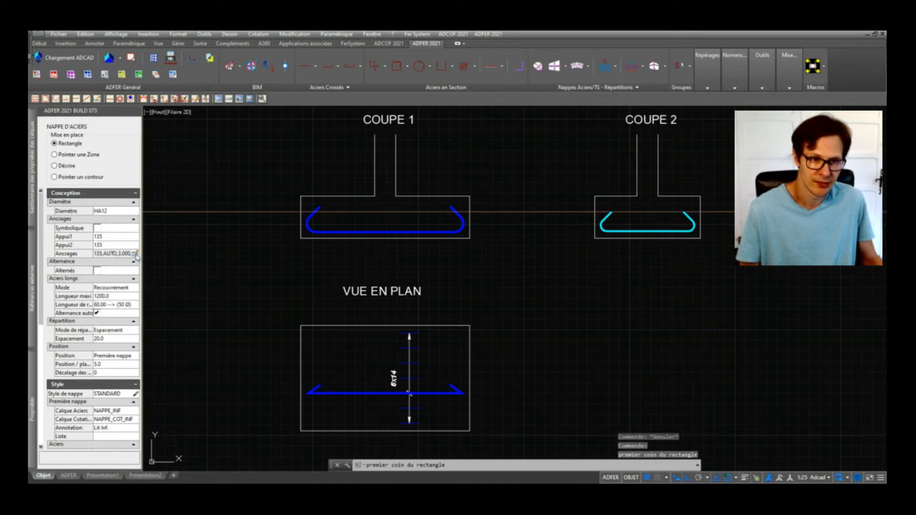
click(136, 255)
click(136, 254)
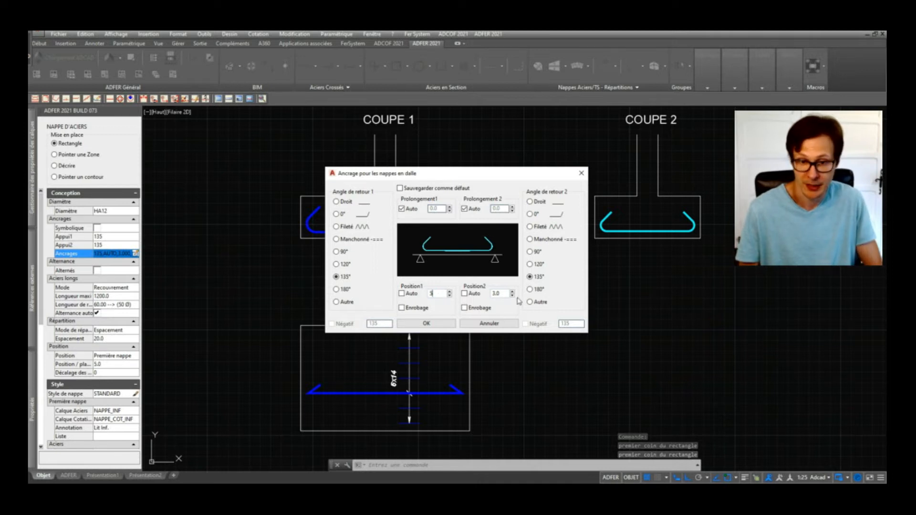
click(445, 325)
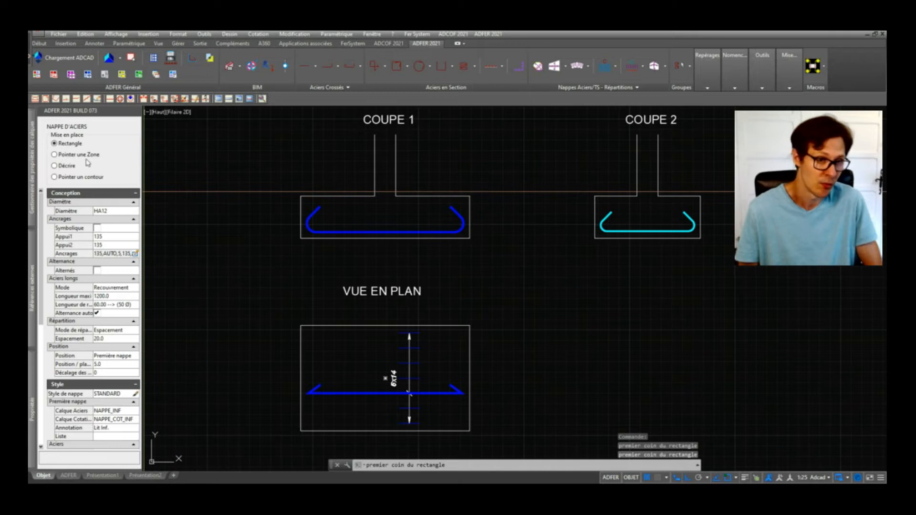
Step: Place the HA12 layer over the whole plan-view footing rectangle, with bars running across the width and distributed along its length
middle_drag(466, 294, 489, 206)
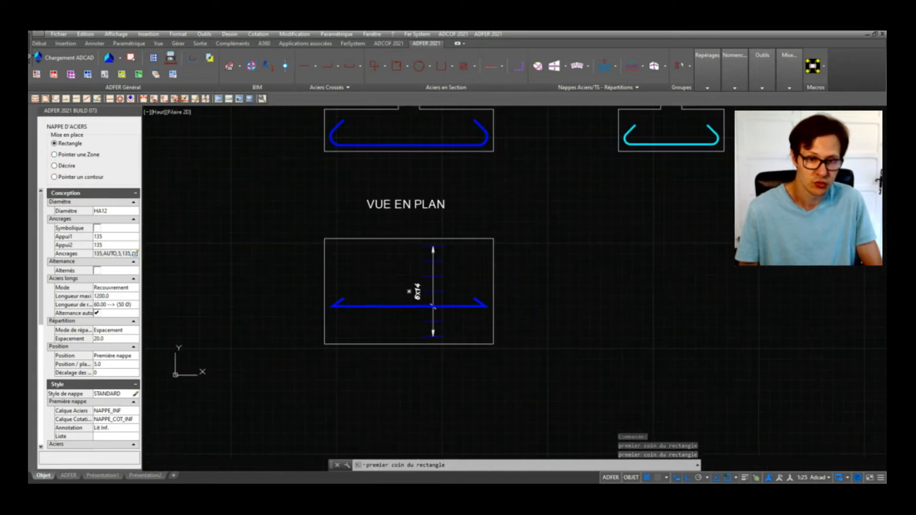
click(325, 239)
click(493, 344)
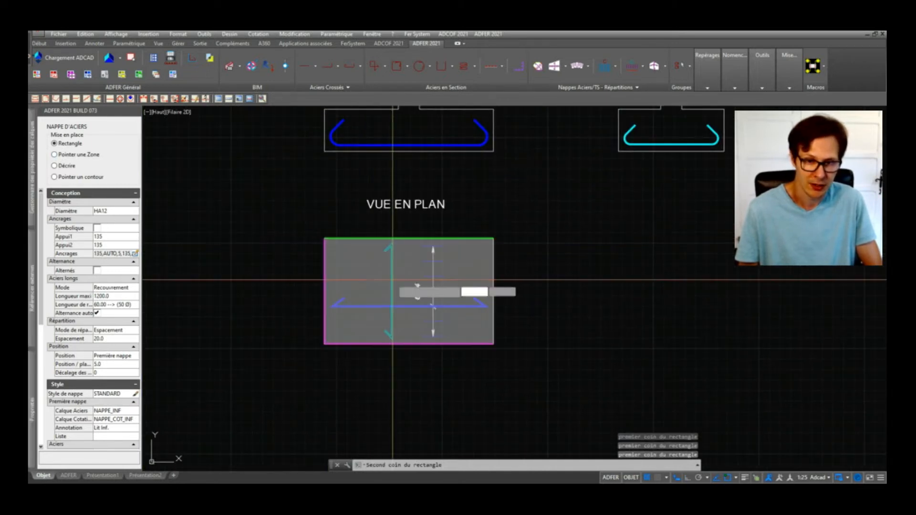
click(393, 281)
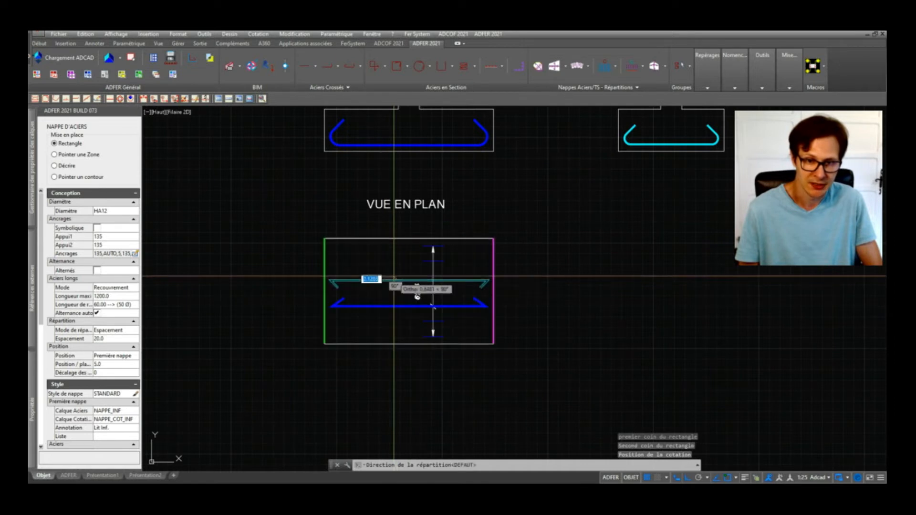
click(249, 280)
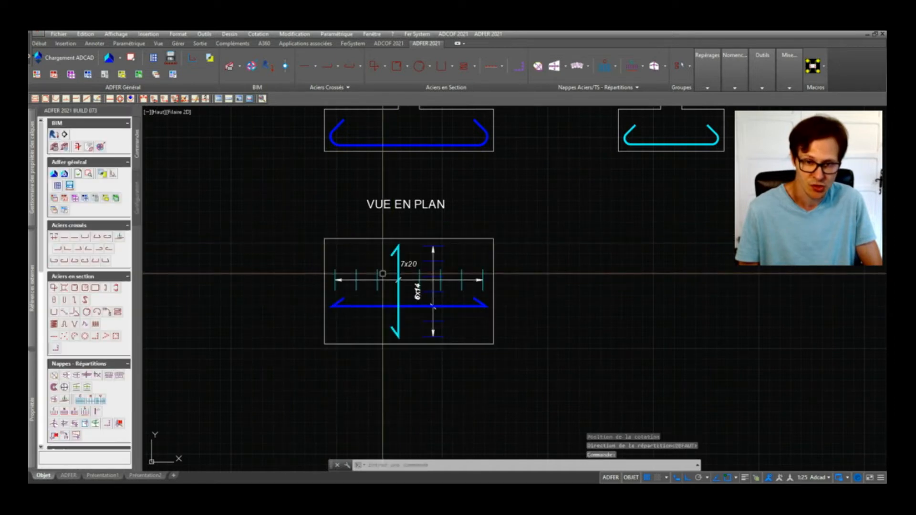
Step: Examine the HA12 layer's properties, grips and distribution range in the plan-view footing
scroll(415, 289, up, 5)
scroll(437, 284, down, 5)
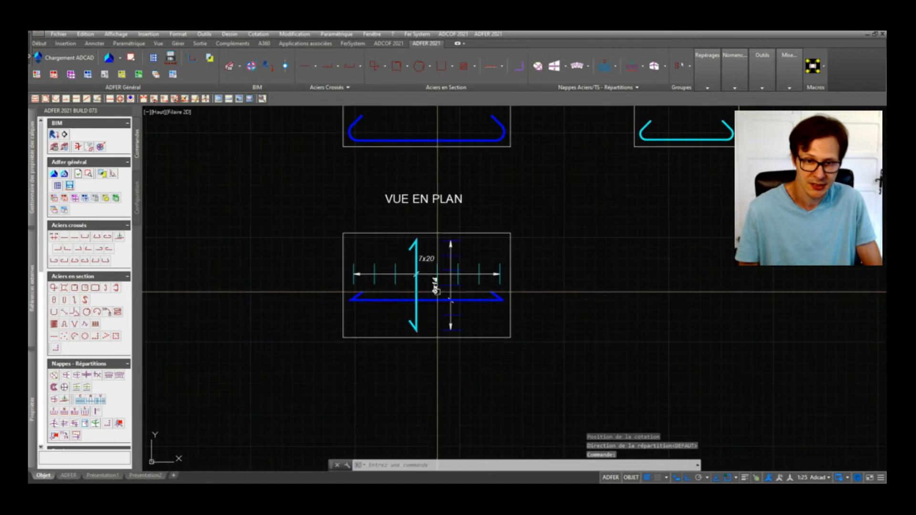
scroll(432, 305, down, 3)
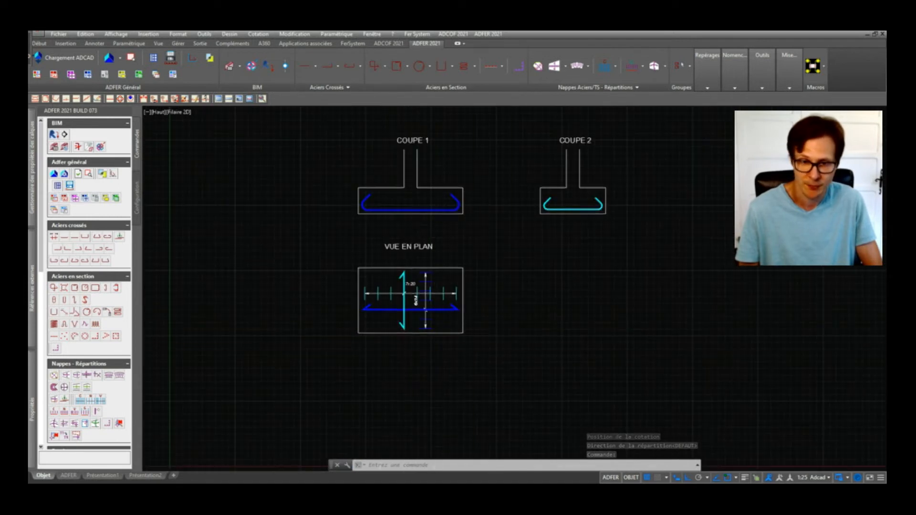
scroll(436, 298, up, 3)
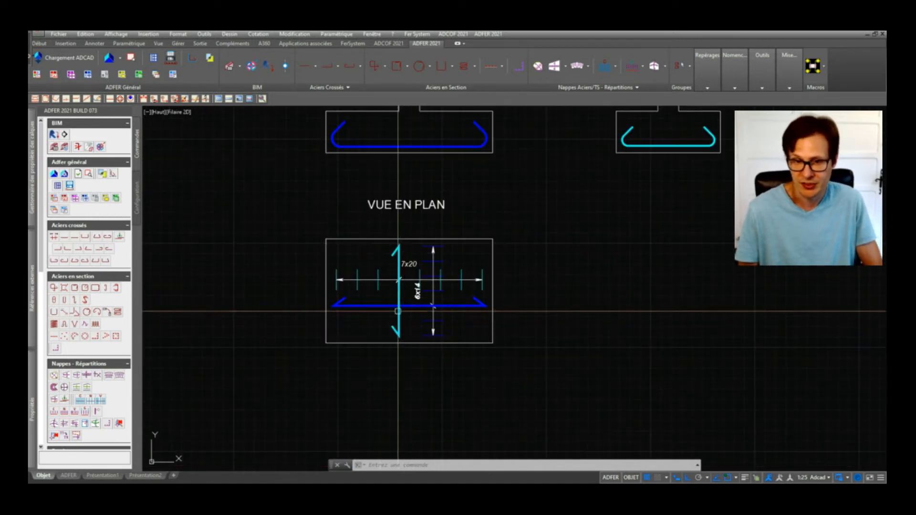
click(387, 278)
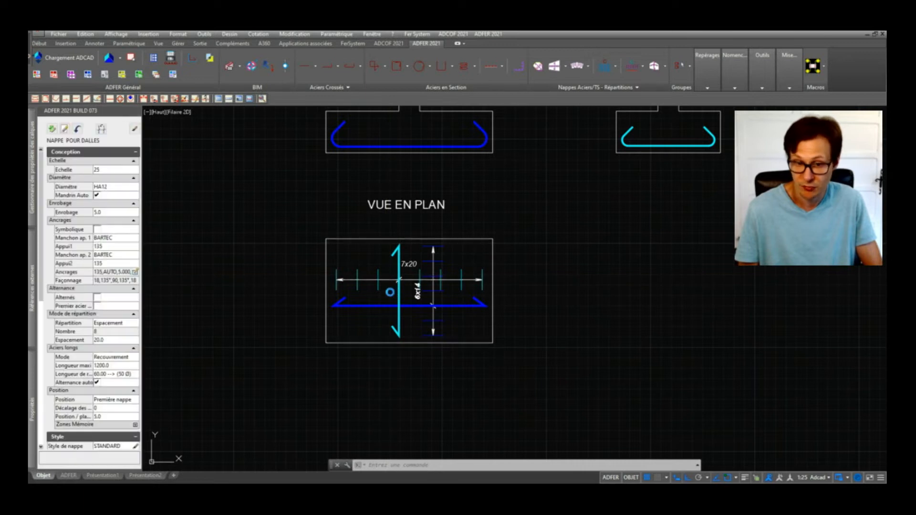
click(403, 285)
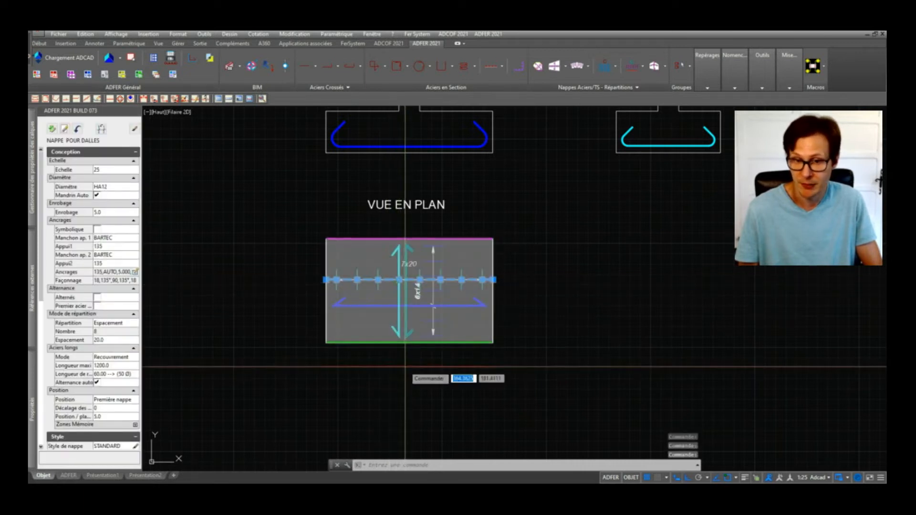
key(Escape)
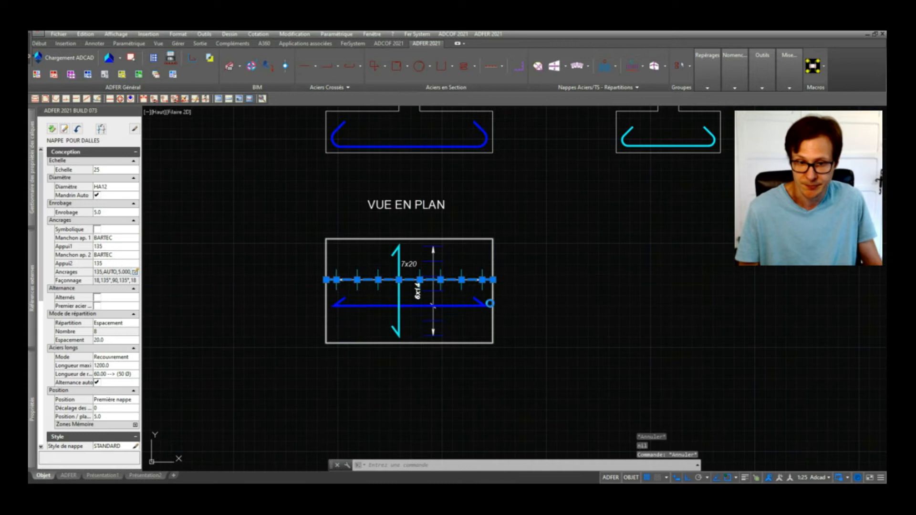
key(Escape)
scroll(429, 275, up, 4)
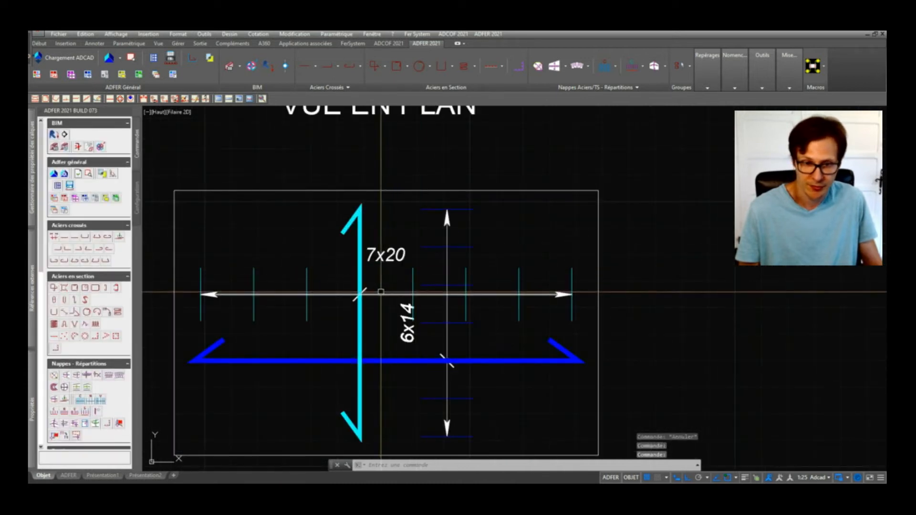
click(381, 293)
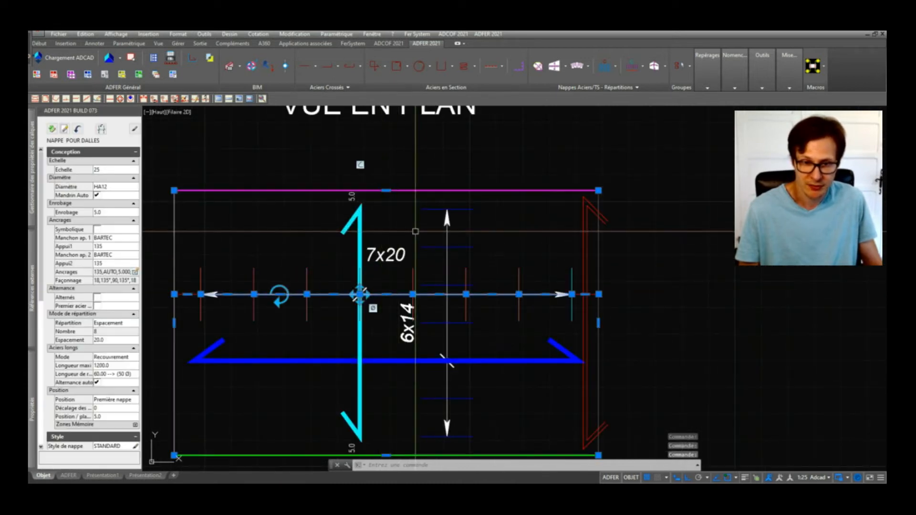
scroll(398, 260, down, 2)
click(386, 275)
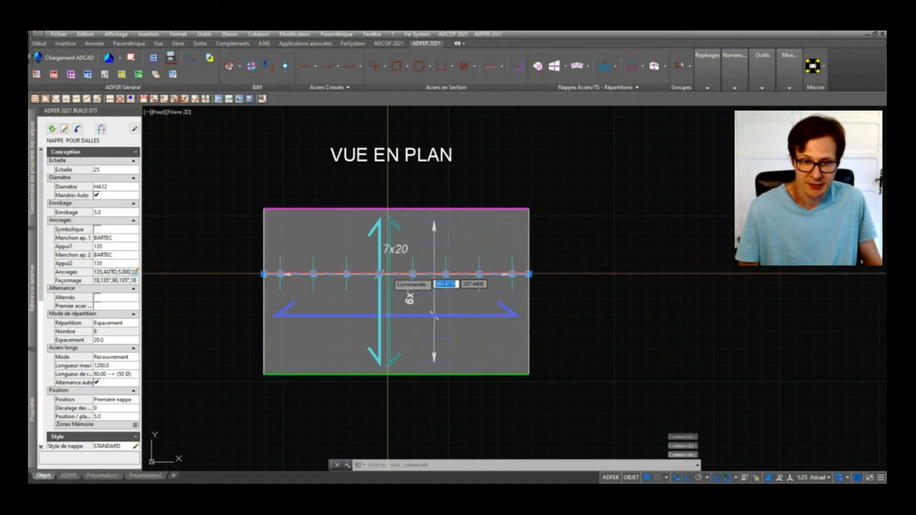
key(Escape)
key(Escape)
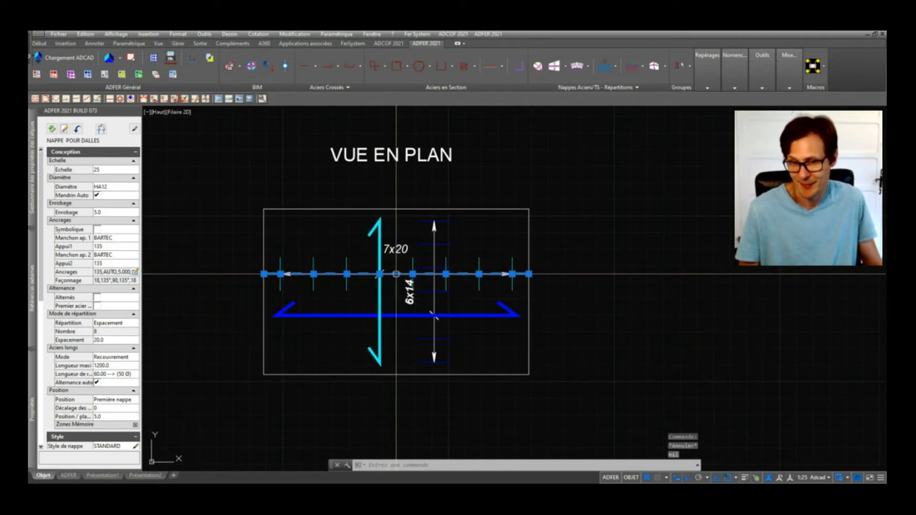
Step: Compare the crossing HA14 and HA12 layers in plan with the hooked bars in sections COUPE 1 and COUPE 2
scroll(396, 229, down, 4)
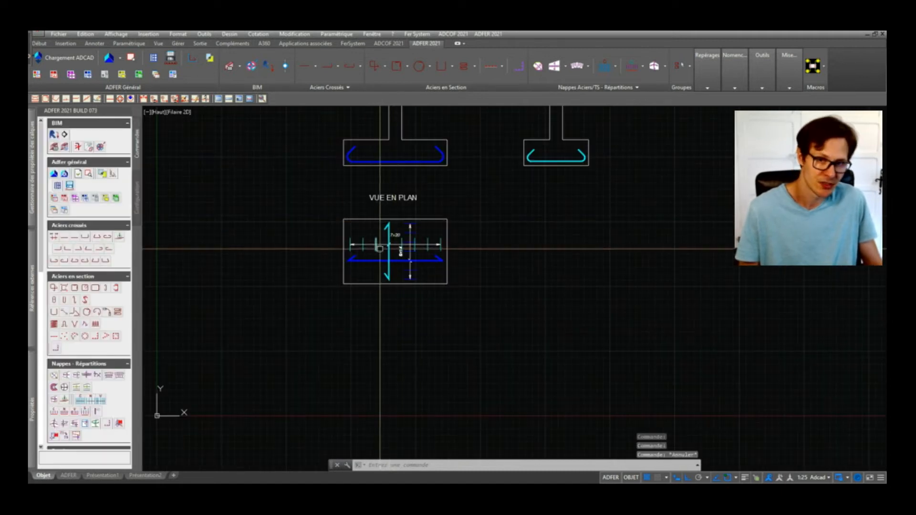
middle_drag(465, 242, 463, 282)
scroll(406, 285, up, 5)
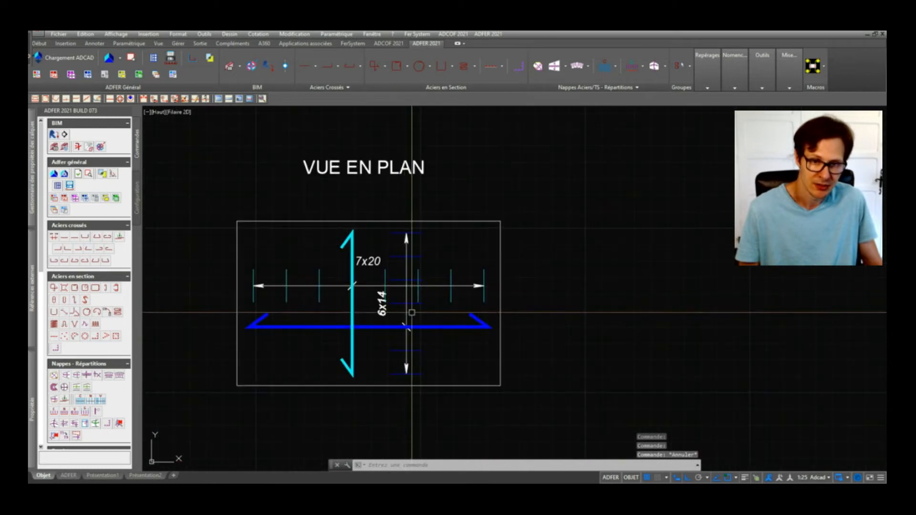
scroll(409, 273, down, 2)
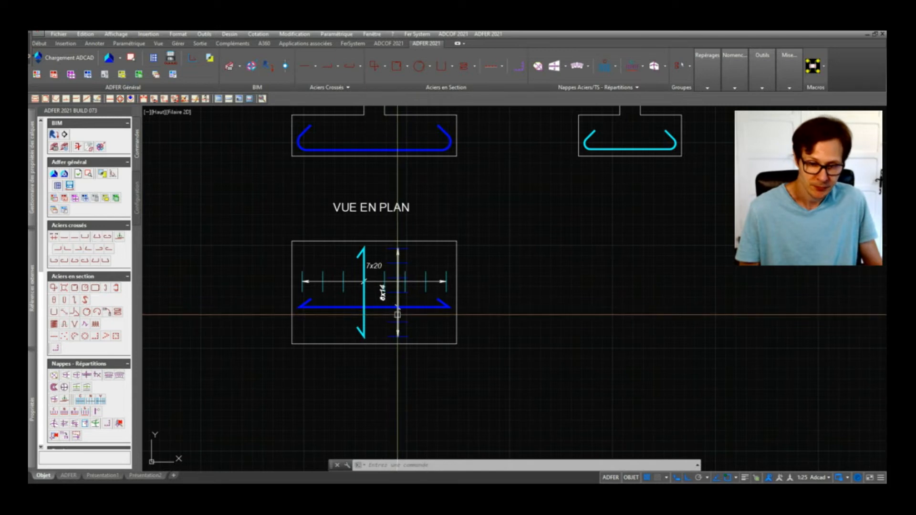
scroll(404, 359, down, 2)
scroll(431, 287, up, 2)
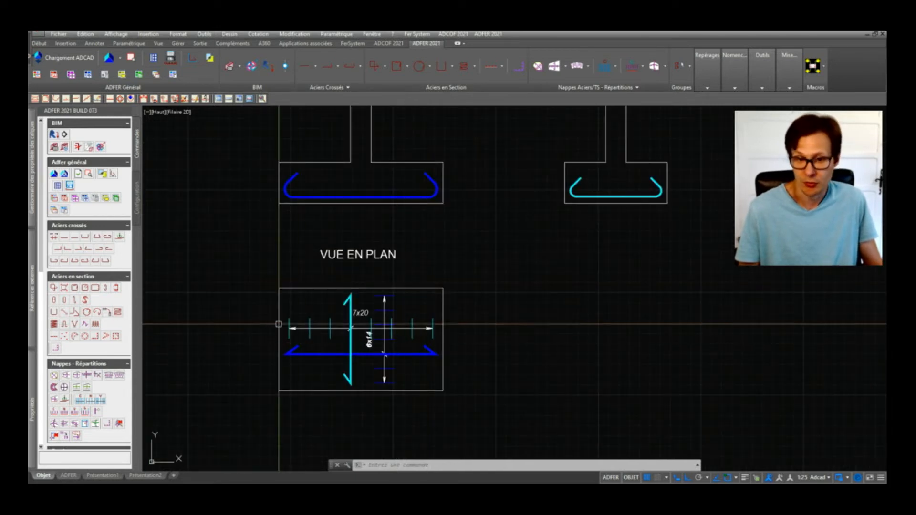
scroll(374, 366, down, 2)
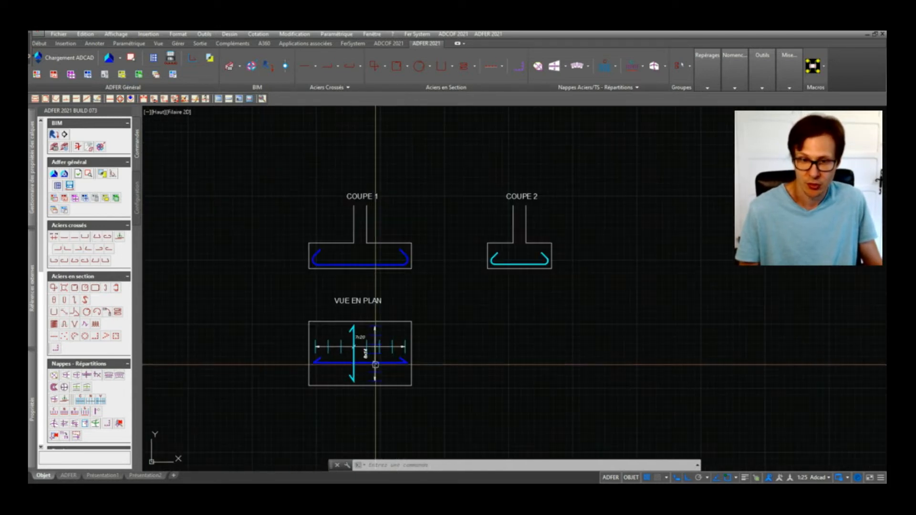
scroll(376, 365, up, 2)
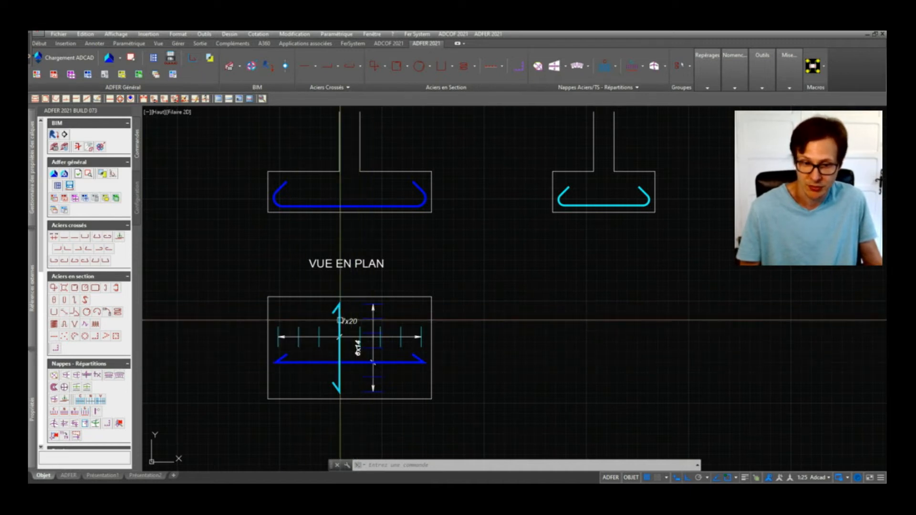
Step: Place a single bed of 8 HA12 bars in Segment mode above the straight bottom run of COUPE 1's hooked bar
click(54, 337)
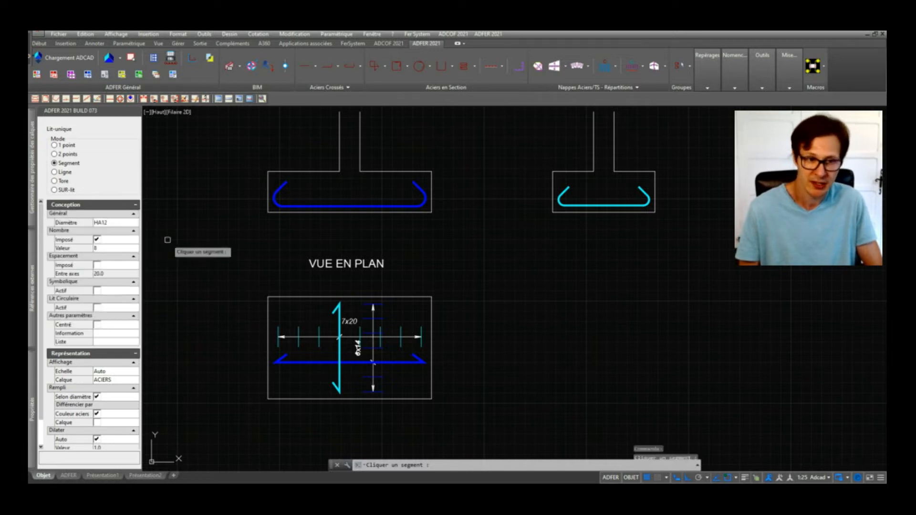
scroll(289, 203, up, 5)
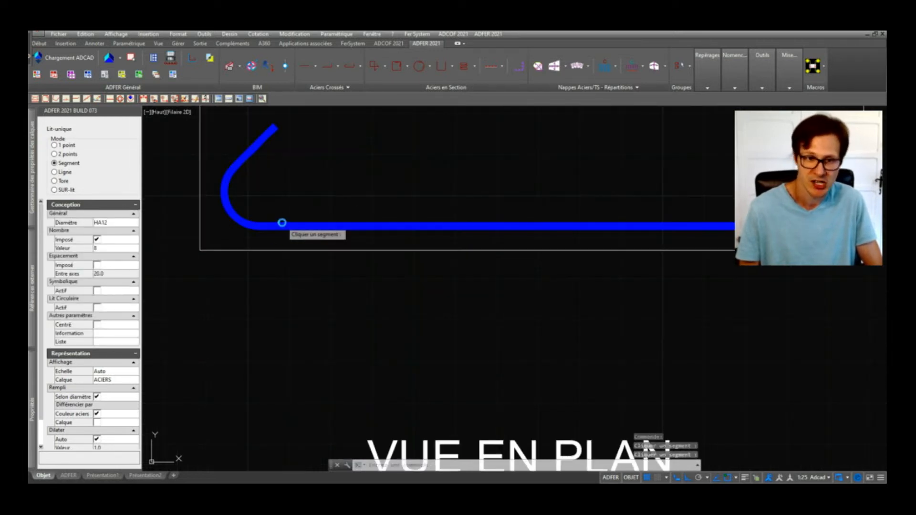
click(280, 221)
scroll(271, 275, down, 3)
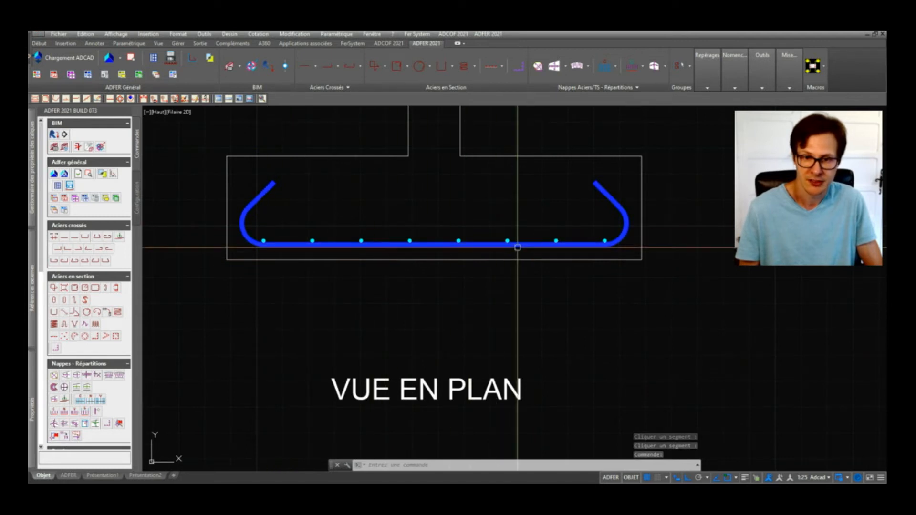
Step: Dismiss the calendar reminder and check COUPE 1's cross-section bars against the plan view's distributions
scroll(512, 308, down, 5)
scroll(512, 309, up, 6)
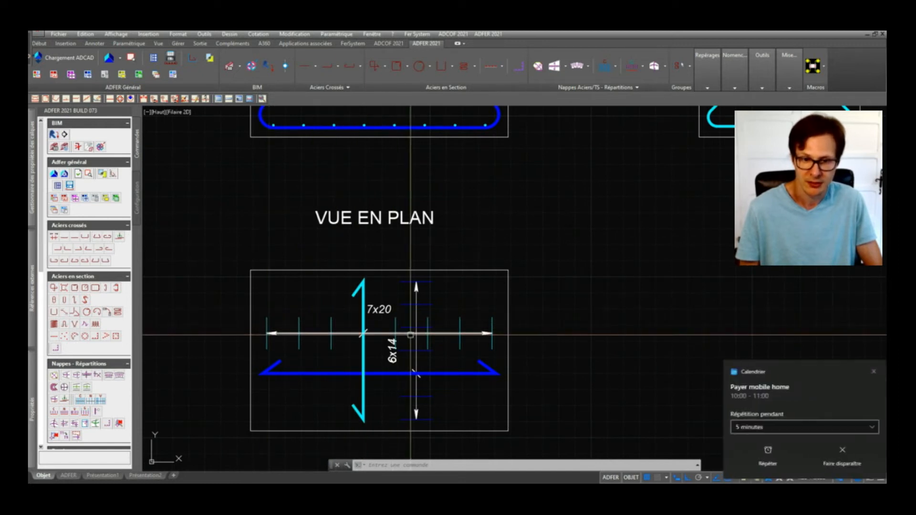
click(868, 372)
middle_drag(511, 301, 438, 360)
scroll(438, 360, down, 1)
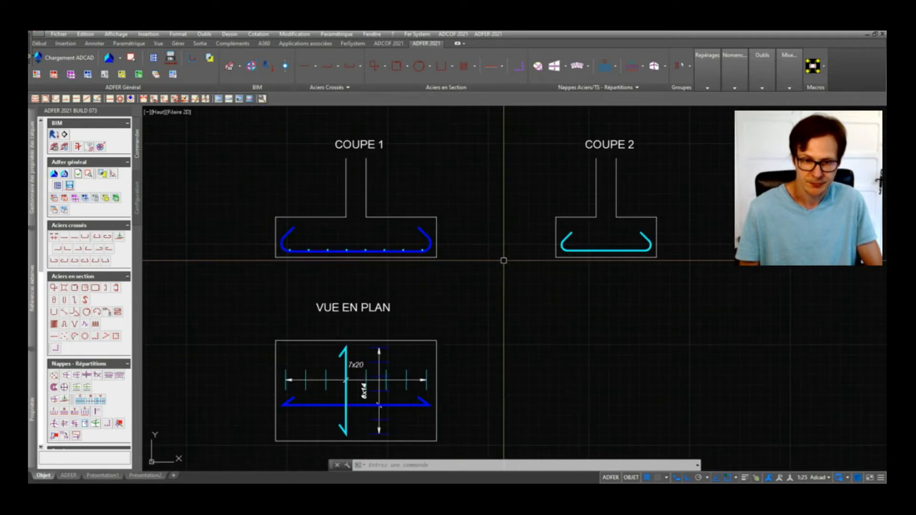
scroll(362, 218, up, 8)
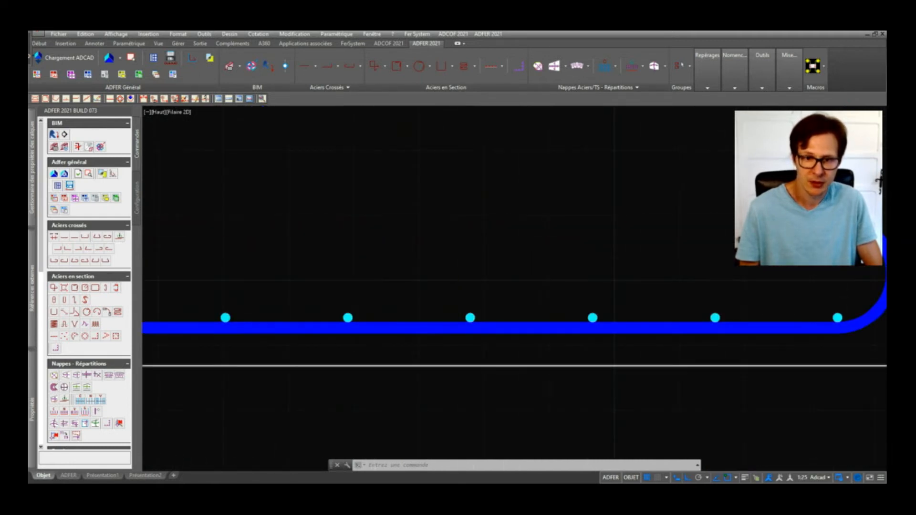
scroll(420, 290, down, 6)
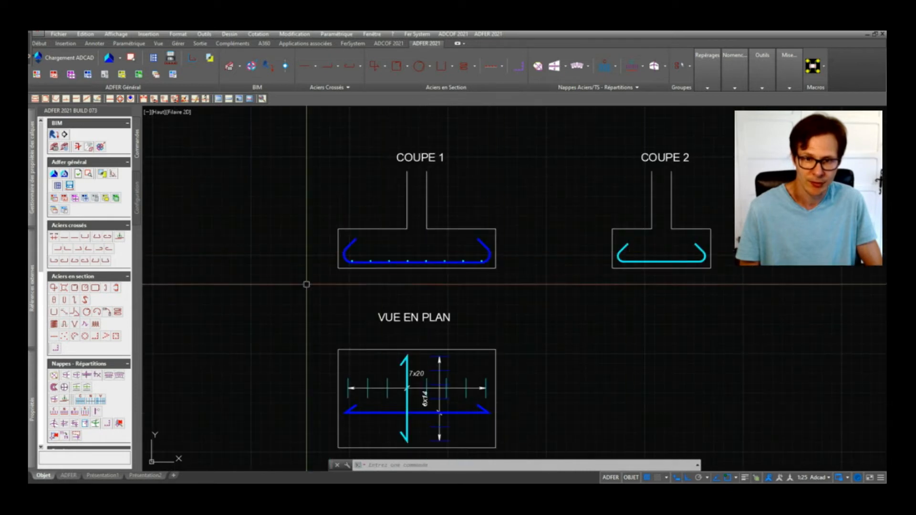
Step: Place a single bed of 7 HA14 bars in Segment mode beneath the straight bottom run of COUPE 2's hooked bar
click(54, 336)
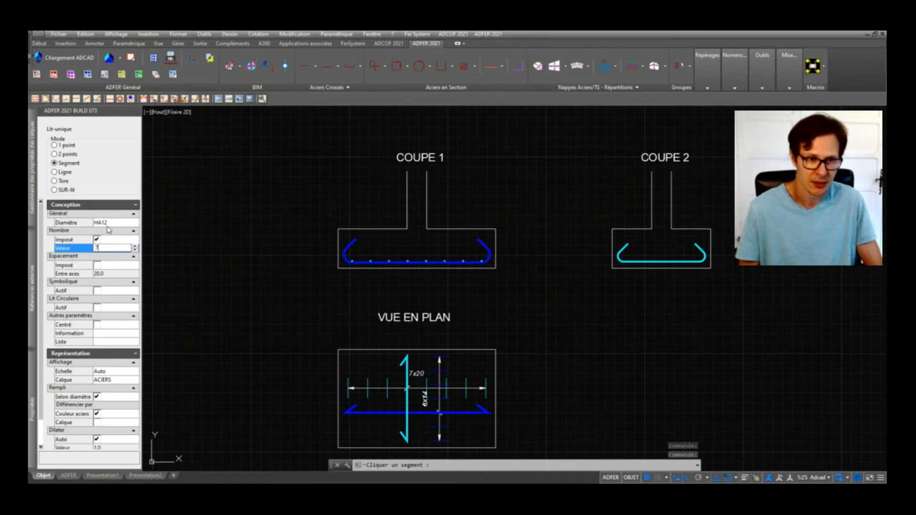
click(112, 223)
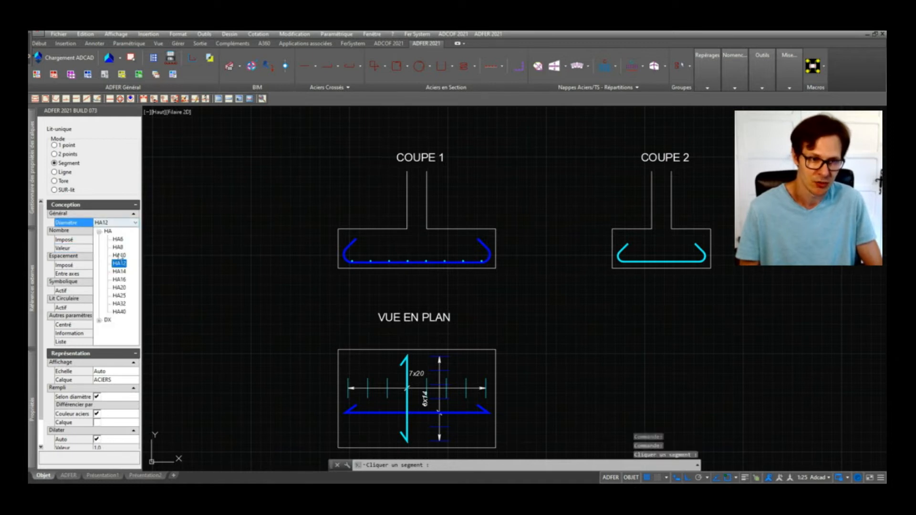
click(120, 272)
scroll(647, 257, up, 5)
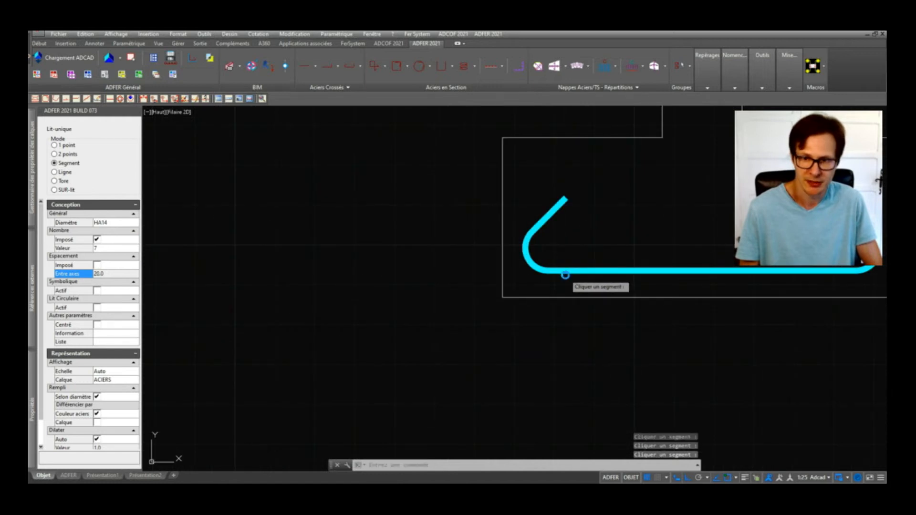
click(565, 276)
scroll(468, 321, down, 3)
middle_drag(516, 383, 675, 373)
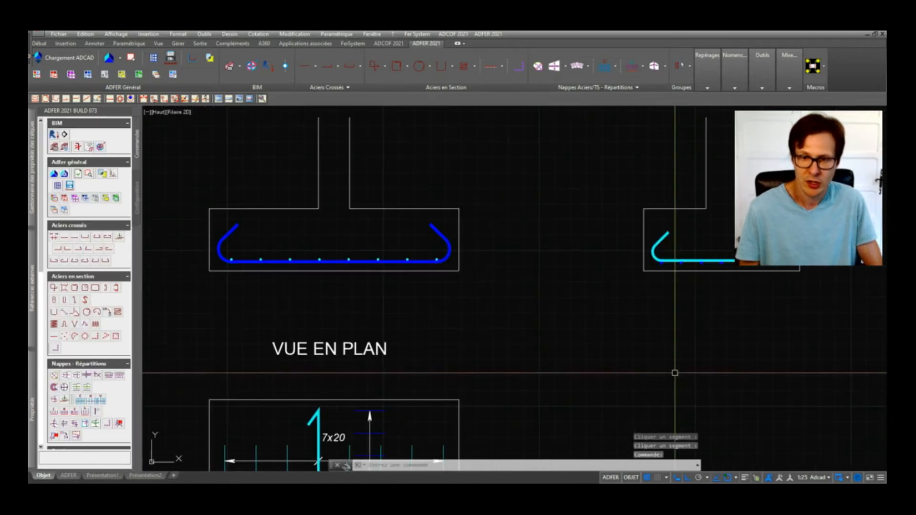
scroll(739, 253, up, 5)
scroll(525, 282, down, 2)
scroll(556, 269, down, 2)
Step: Mark the plan view's HA14 layer with a STANDARD-style bar tag, extending its leader horizontally from the distribution line to outside the footing's right edge
middle_drag(331, 316, 364, 193)
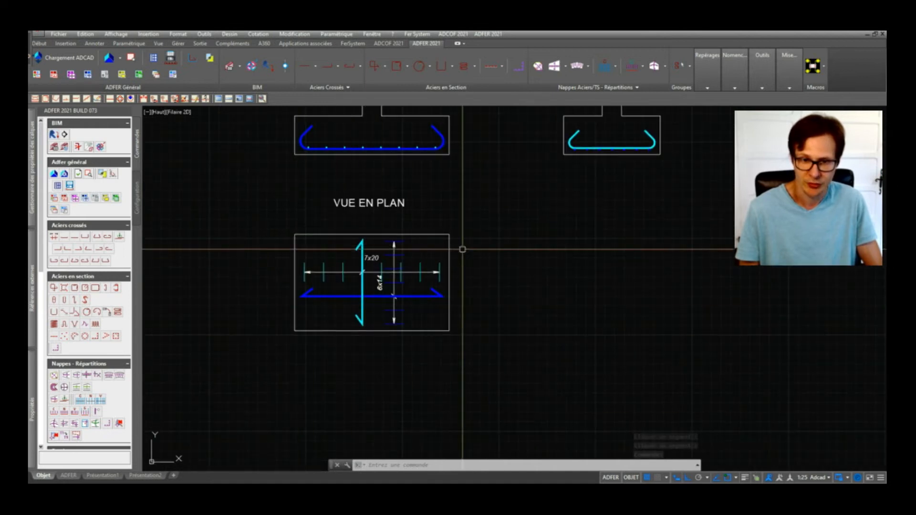
scroll(415, 306, down, 2)
scroll(401, 208, up, 2)
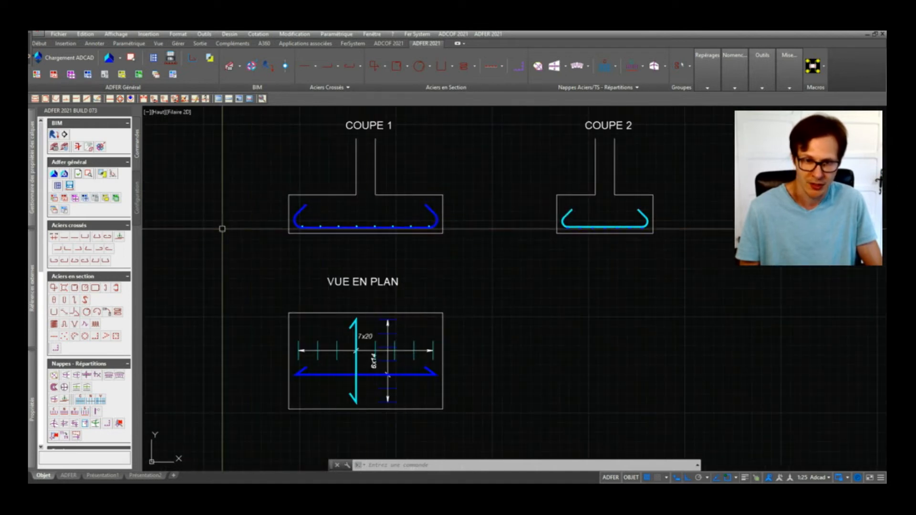
scroll(88, 328, down, 5)
scroll(80, 292, up, 3)
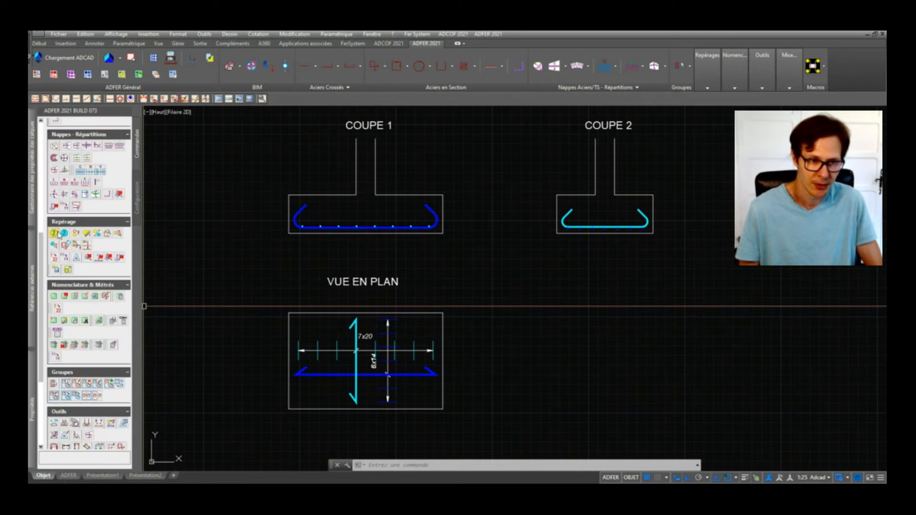
click(55, 234)
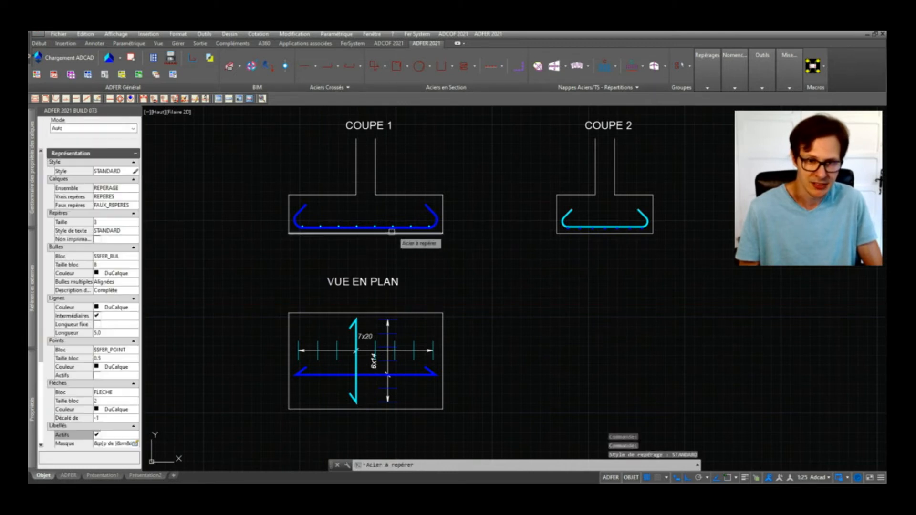
scroll(387, 231, up, 2)
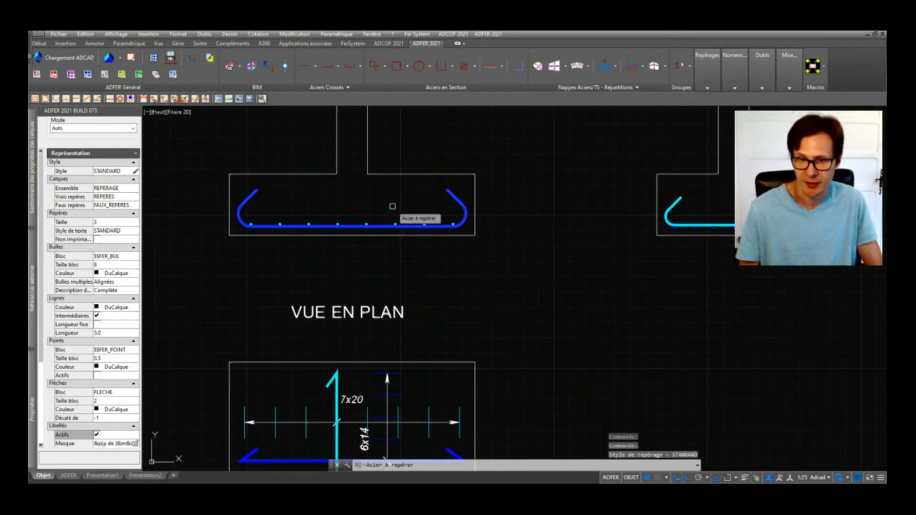
scroll(393, 206, down, 2)
middle_drag(430, 391, 391, 276)
scroll(368, 297, up, 2)
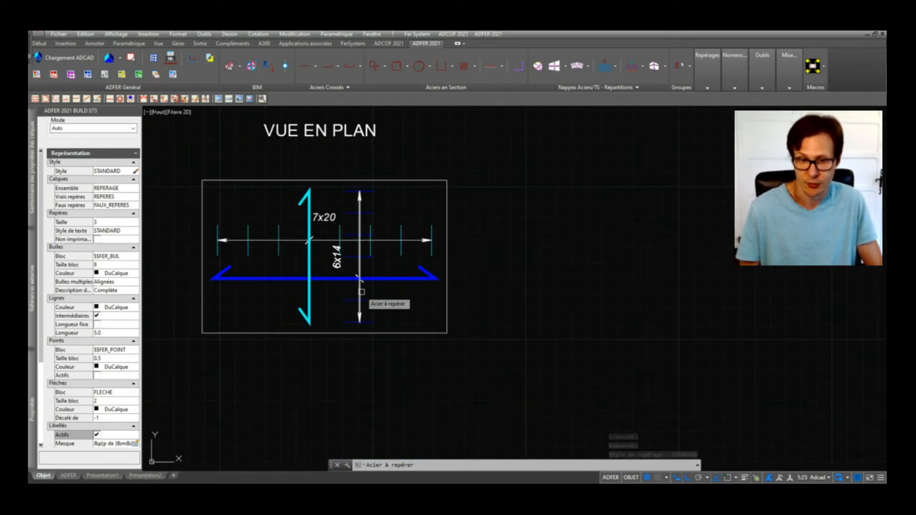
click(361, 291)
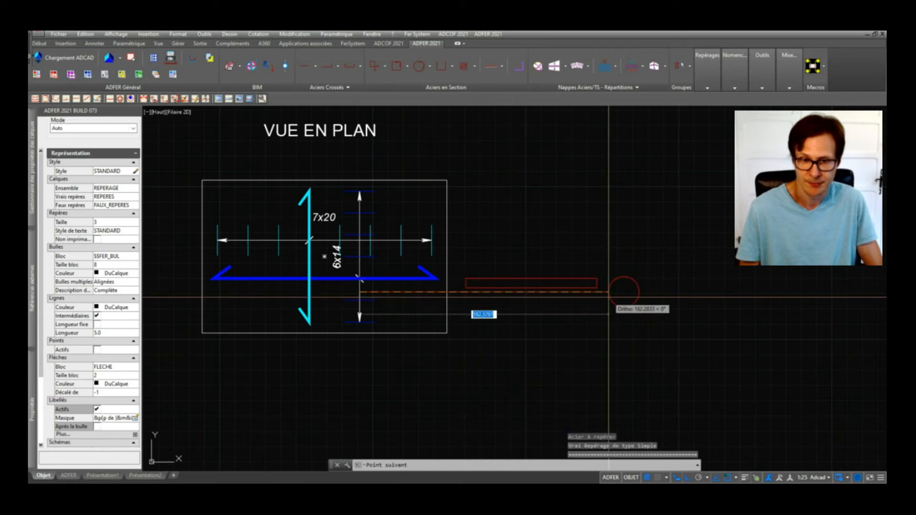
click(608, 297)
scroll(453, 341, down, 2)
scroll(452, 341, down, 2)
scroll(415, 235, up, 4)
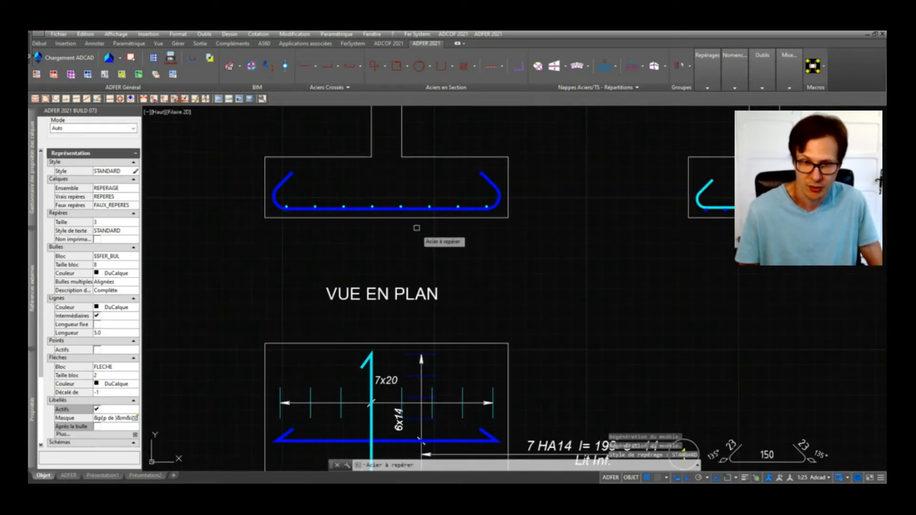
Step: Try to mark COUPE 1's hooked bar as number 1 with a true tag, its leader running down and then right beneath the footing
click(418, 209)
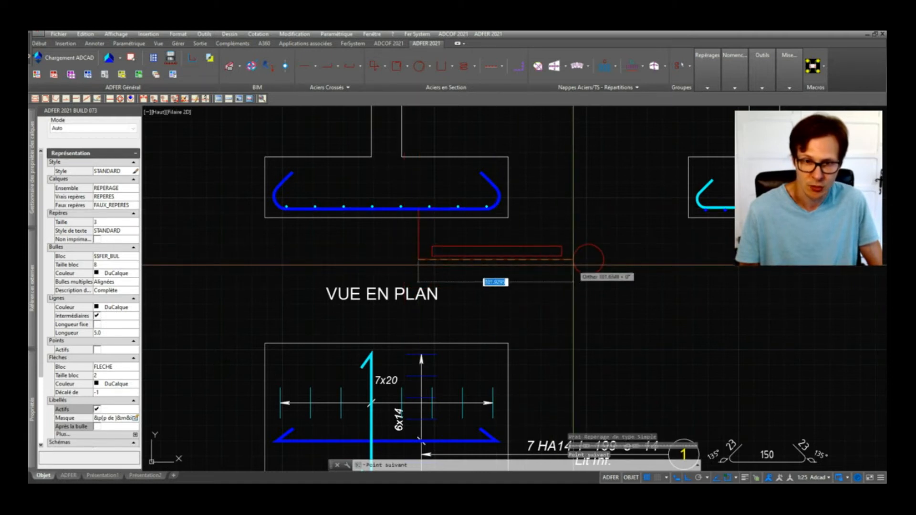
click(574, 267)
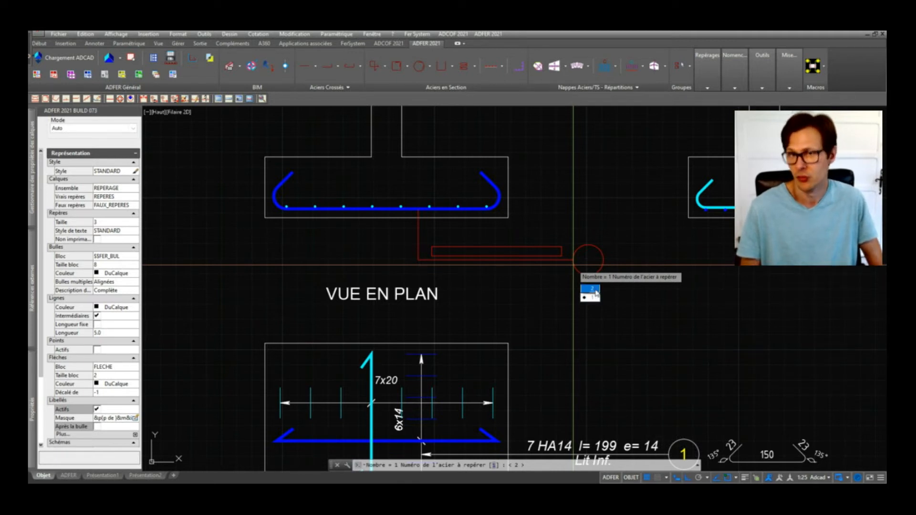
key(Return)
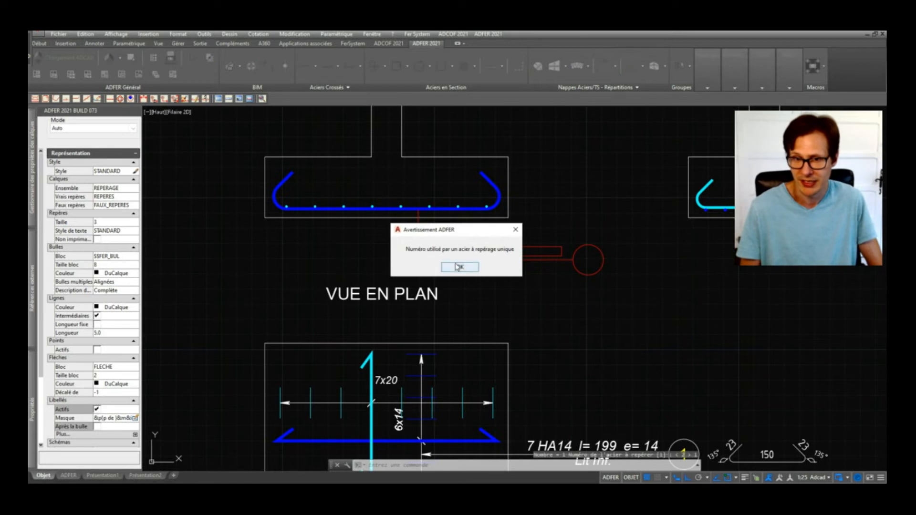
click(459, 267)
scroll(486, 257, down, 3)
scroll(566, 287, up, 2)
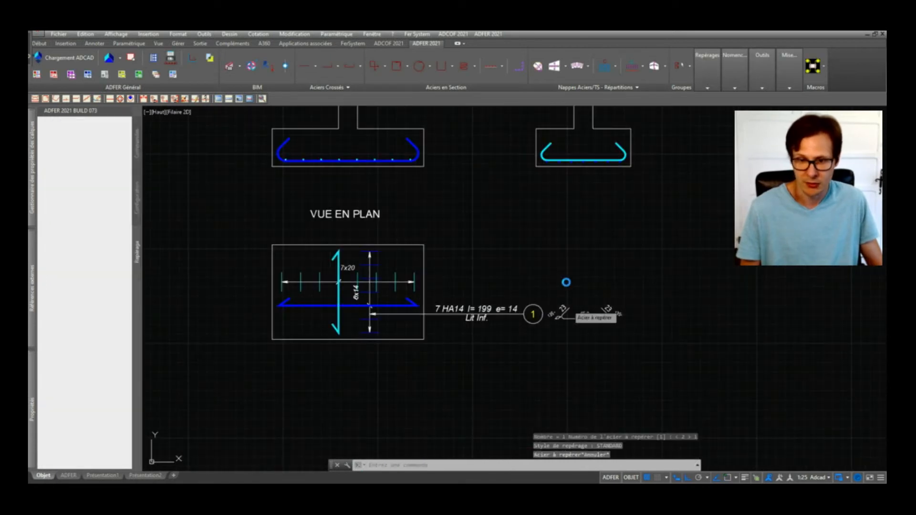
key(Escape)
Step: Compare the hooked and cross-section bars in COUPE 1 and COUPE 2 with the tagged HA14 layer in the plan view
middle_drag(517, 275, 544, 332)
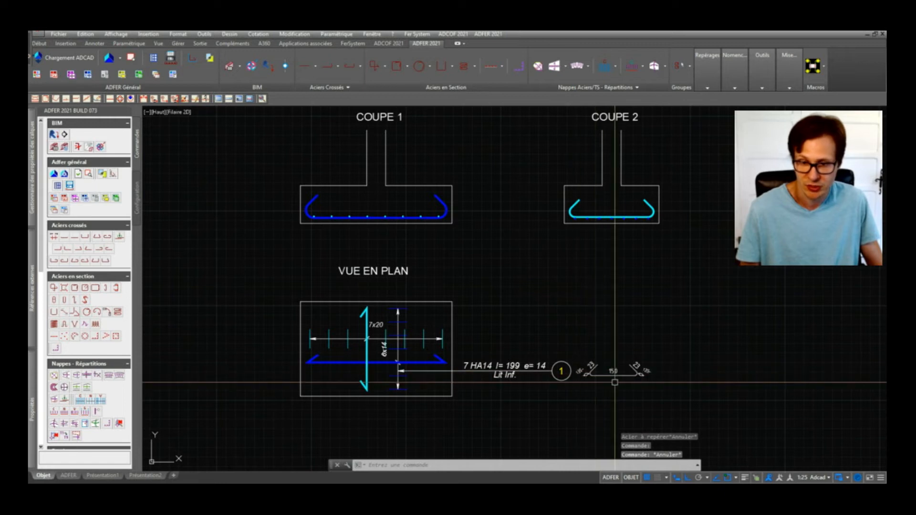
middle_drag(584, 351, 534, 313)
middle_drag(474, 284, 535, 324)
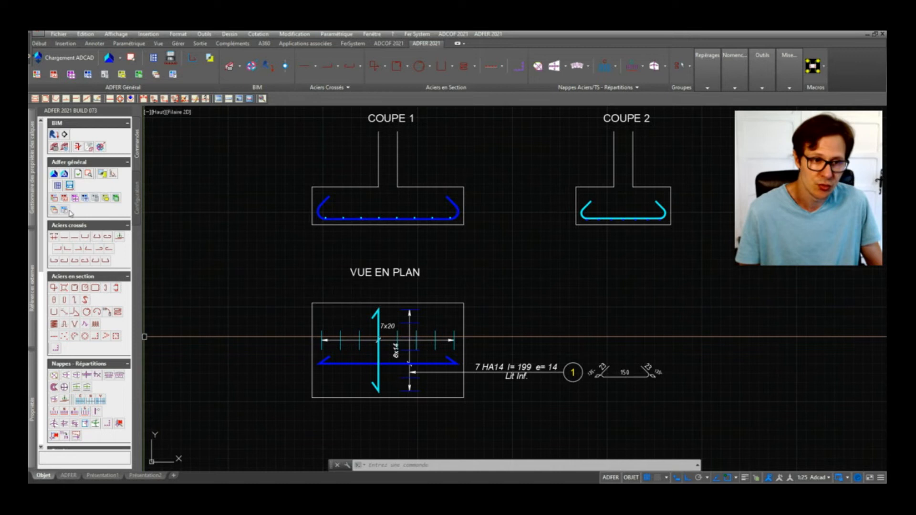
scroll(87, 358, down, 3)
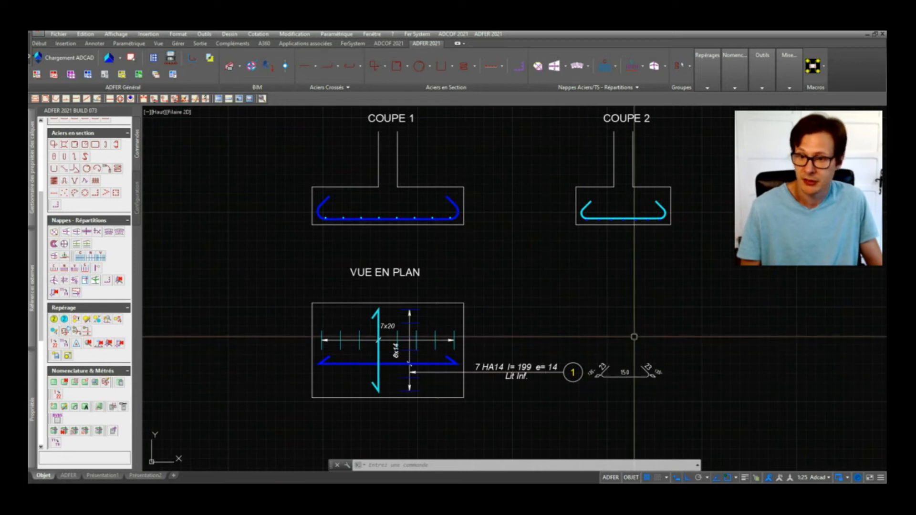
middle_drag(595, 401, 581, 362)
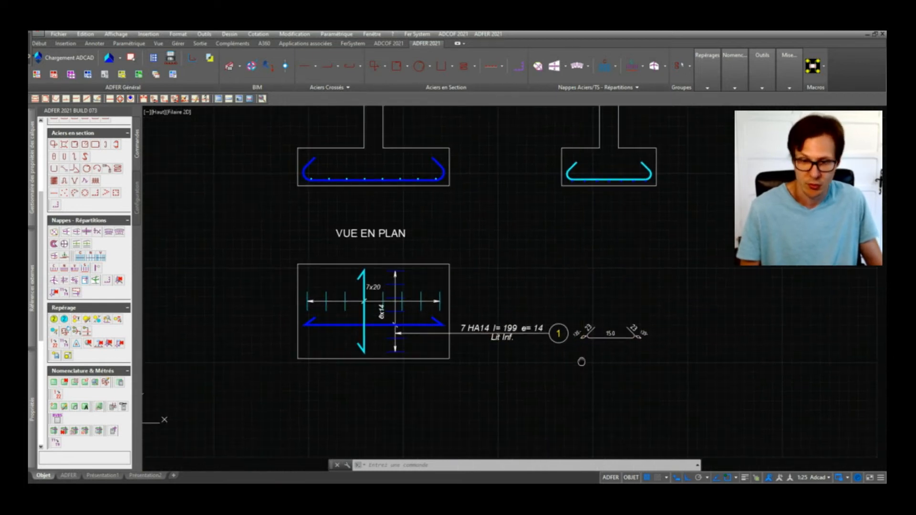
middle_drag(493, 280, 498, 299)
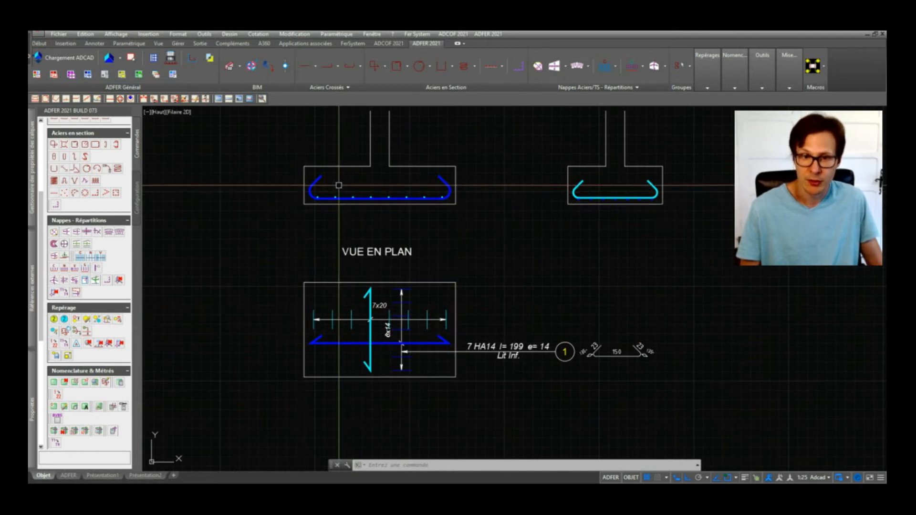
scroll(339, 185, up, 3)
scroll(608, 225, up, 3)
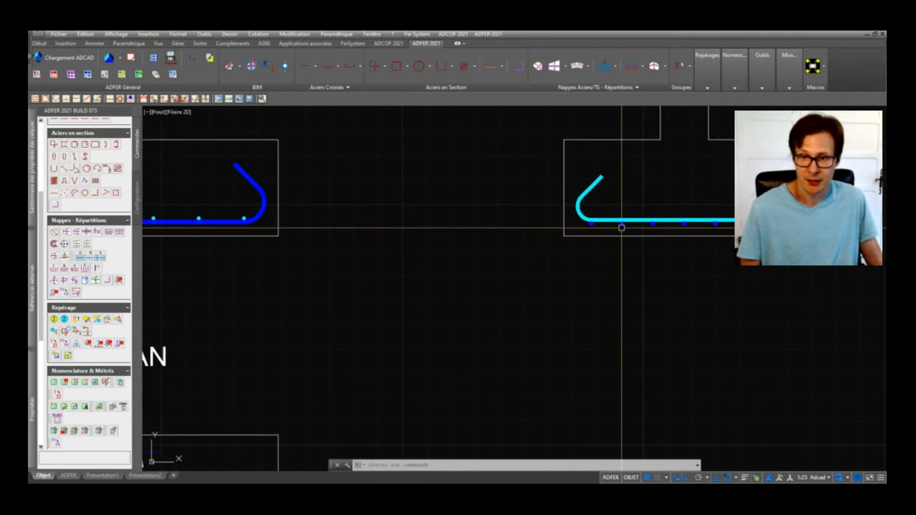
scroll(616, 230, down, 4)
scroll(547, 236, up, 3)
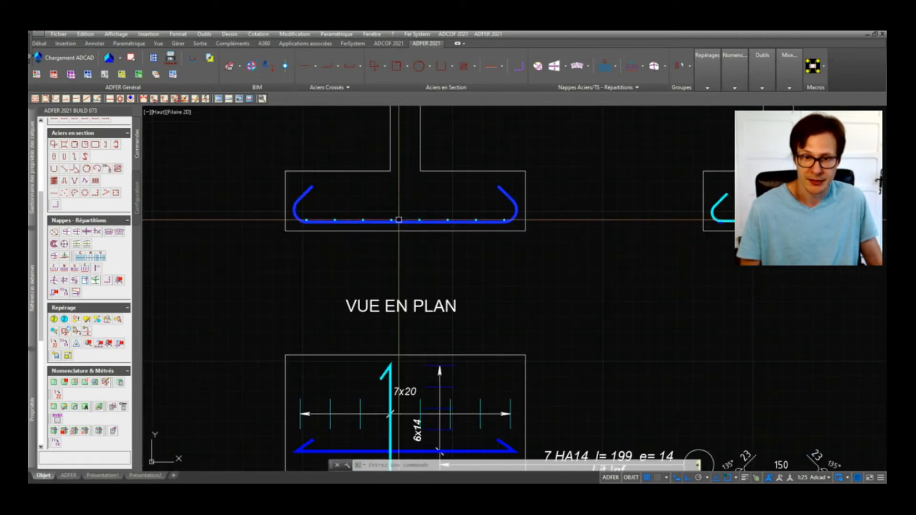
scroll(540, 237, down, 2)
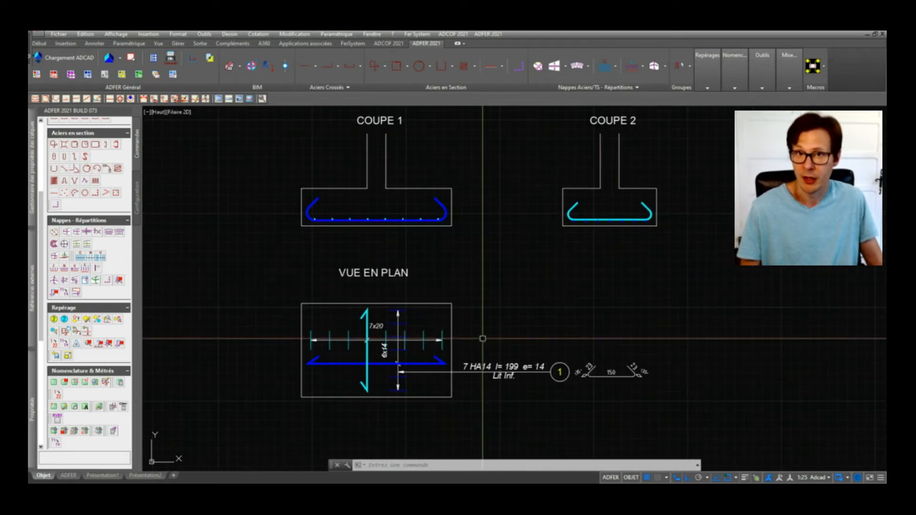
middle_drag(459, 384, 452, 354)
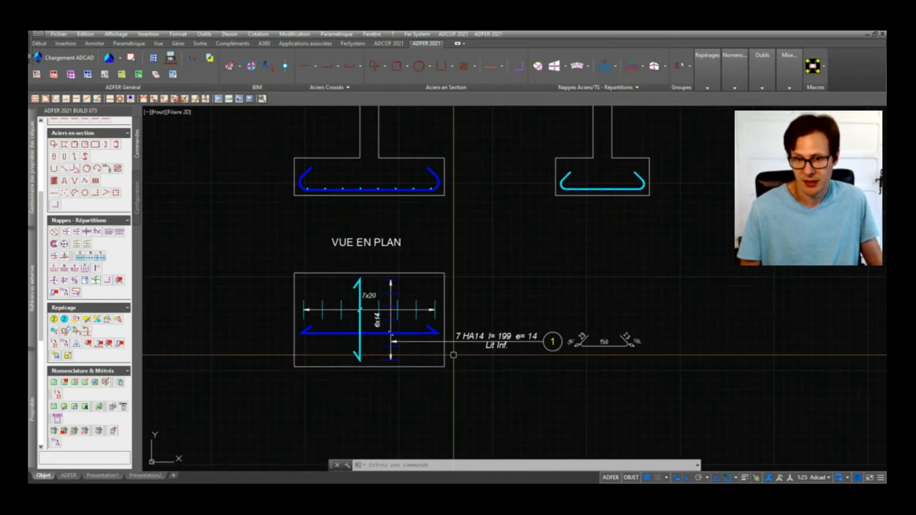
middle_drag(515, 321, 510, 390)
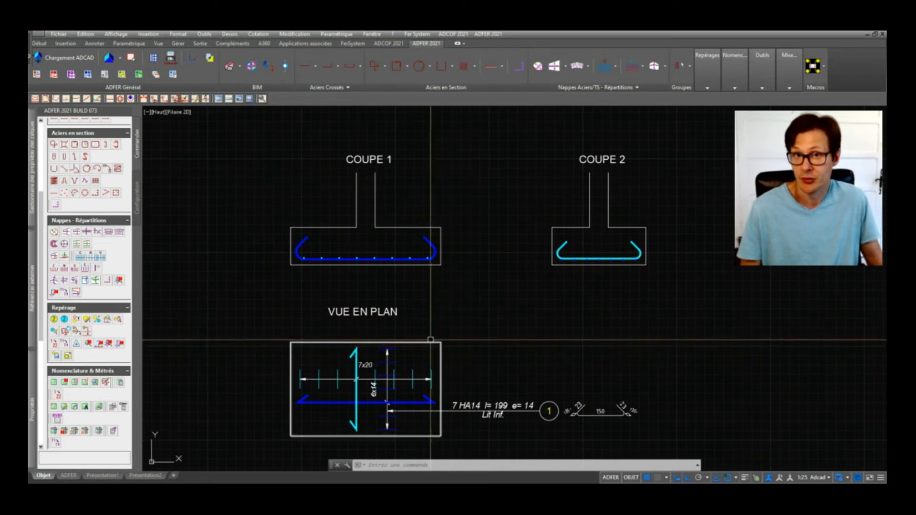
middle_drag(454, 344, 471, 324)
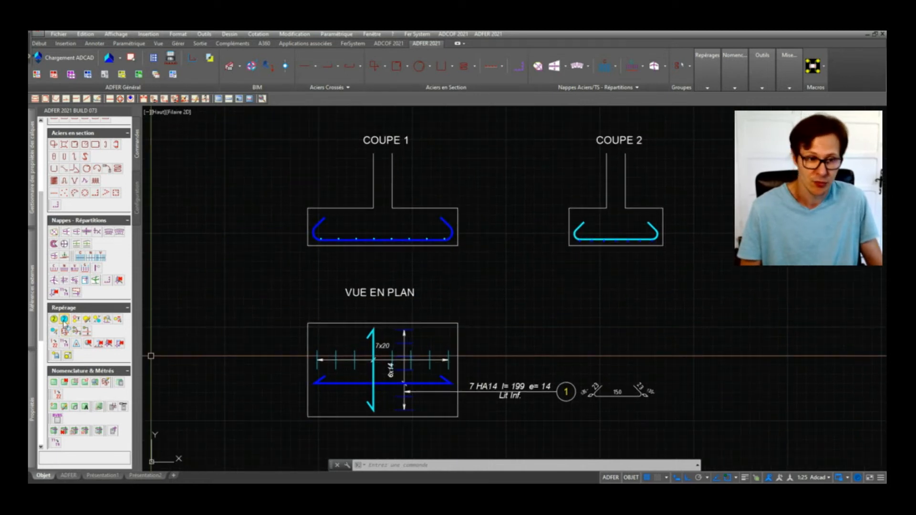
Step: Mark COUPE 1's hooked bar with a false tag for bar number 1, its leader running down and then right beneath the footing
click(64, 319)
click(404, 238)
scroll(408, 244, up, 2)
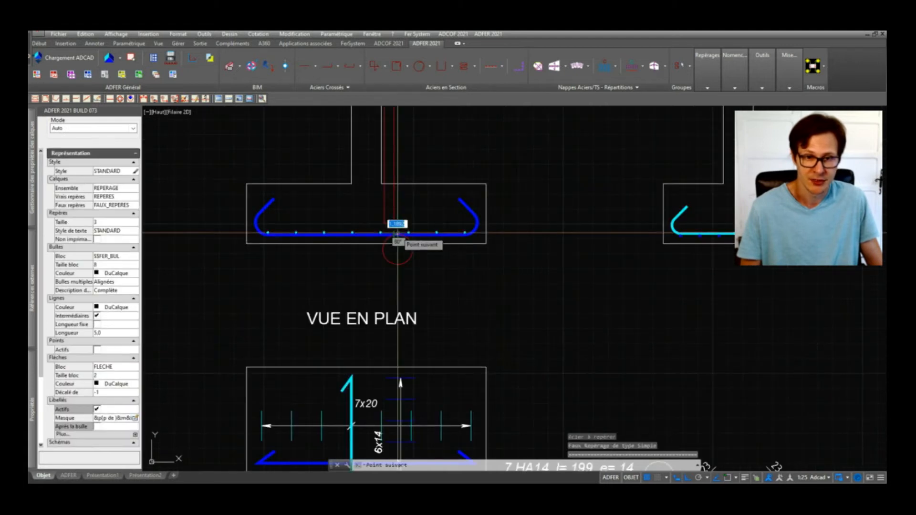
click(397, 270)
click(524, 271)
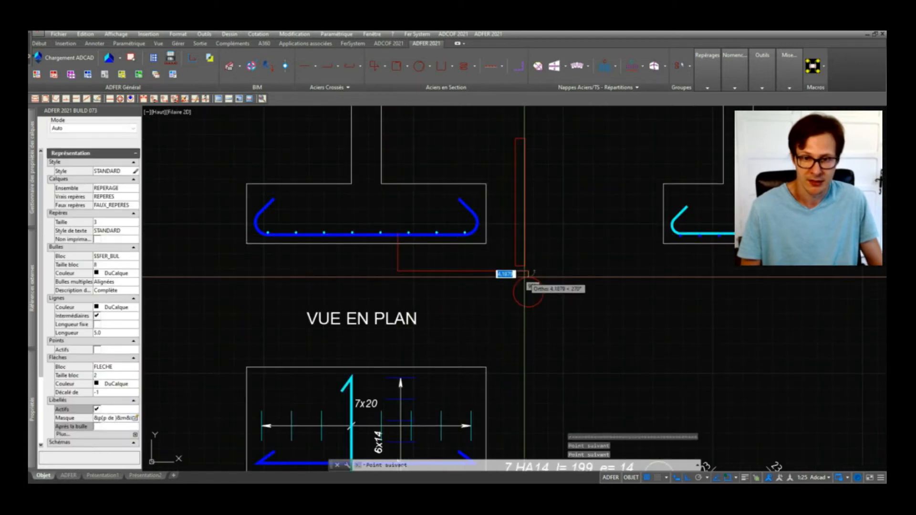
key(Return)
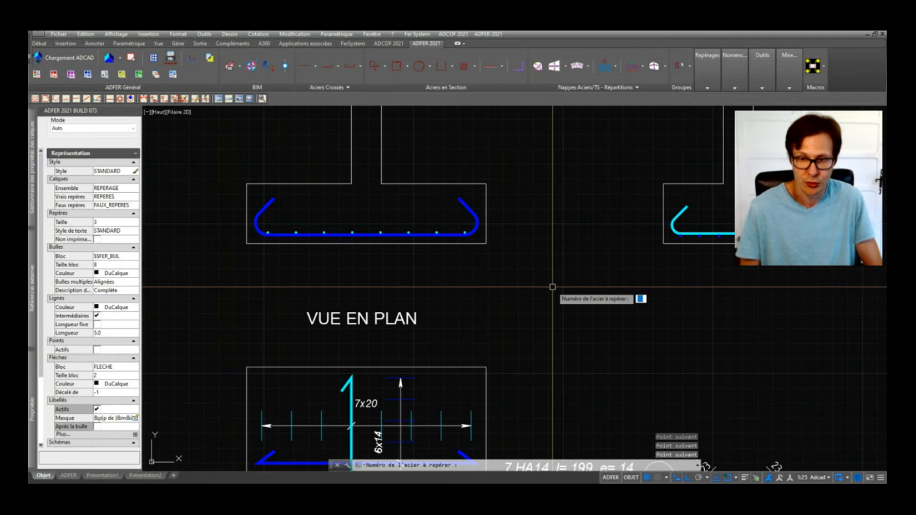
key(Return)
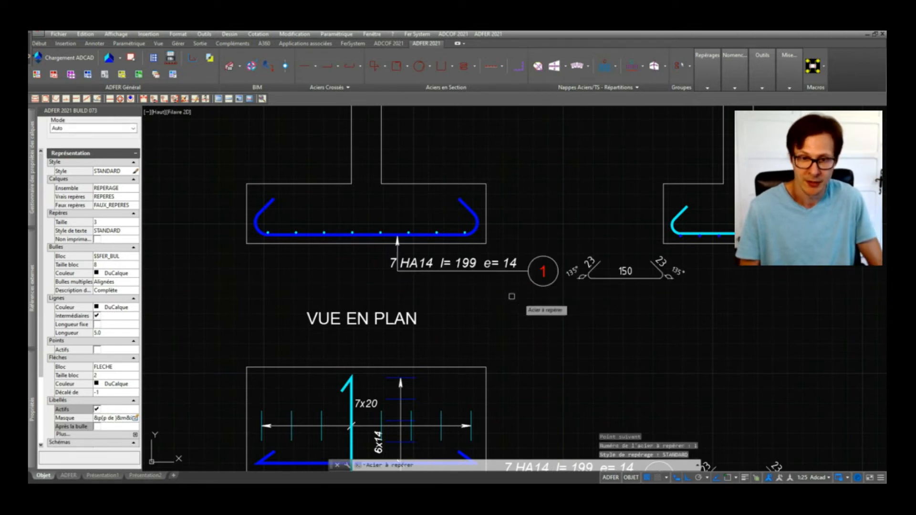
scroll(514, 296, down, 2)
key(Return)
scroll(512, 265, up, 2)
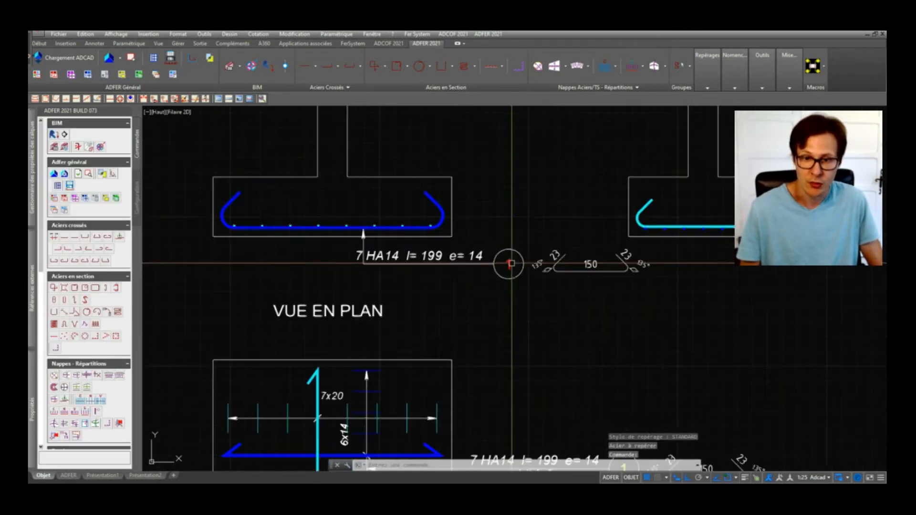
Step: Stretch COUPE 1's bar tag to the right so its label clears the vertical part of the leader
scroll(512, 264, up, 2)
scroll(496, 253, down, 3)
scroll(541, 379, up, 4)
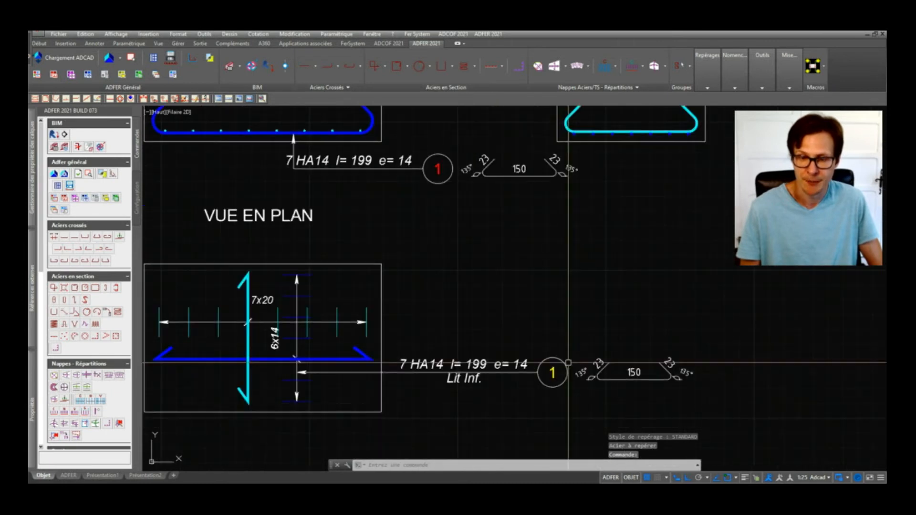
scroll(542, 379, down, 3)
scroll(545, 375, up, 3)
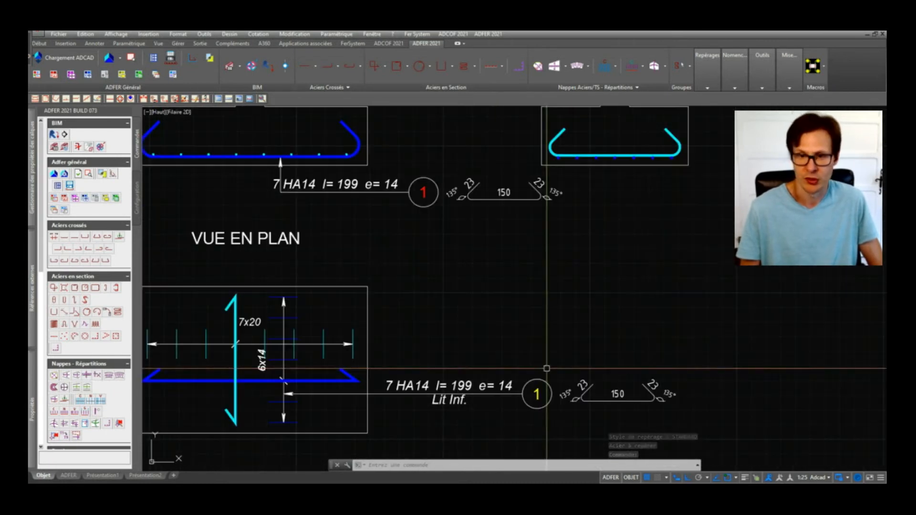
scroll(433, 220, down, 2)
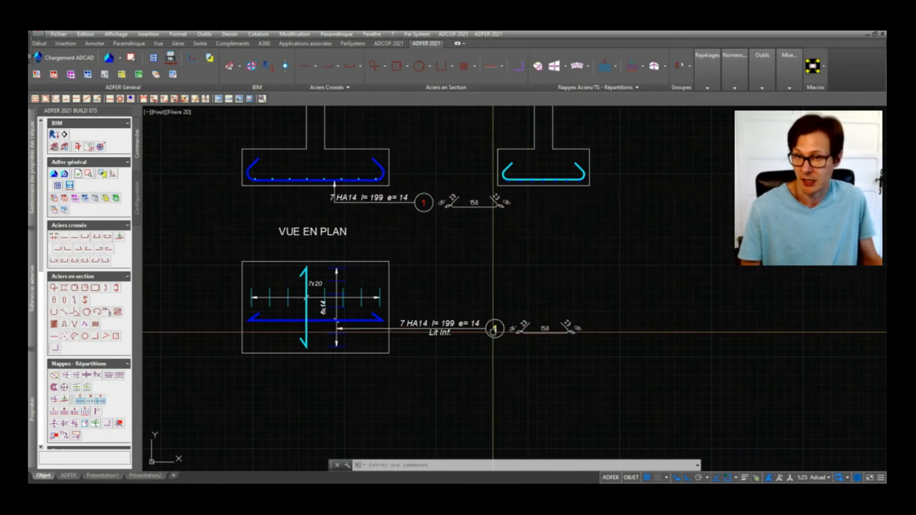
scroll(438, 201, up, 2)
key(space)
click(466, 159)
click(438, 270)
key(space)
click(439, 270)
click(463, 270)
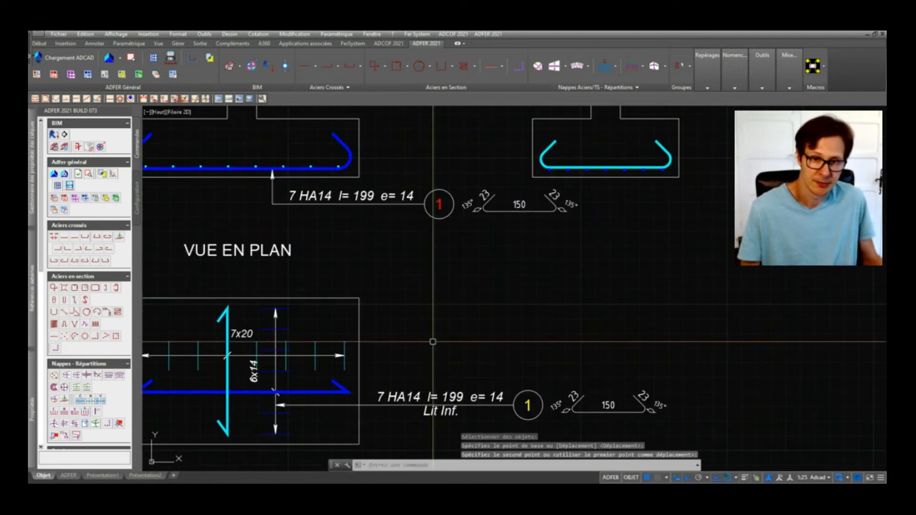
Step: Mark the plan view's HA12 layer with true tag number 2, its leader running up and then right past the footing's edge
scroll(328, 263, down, 2)
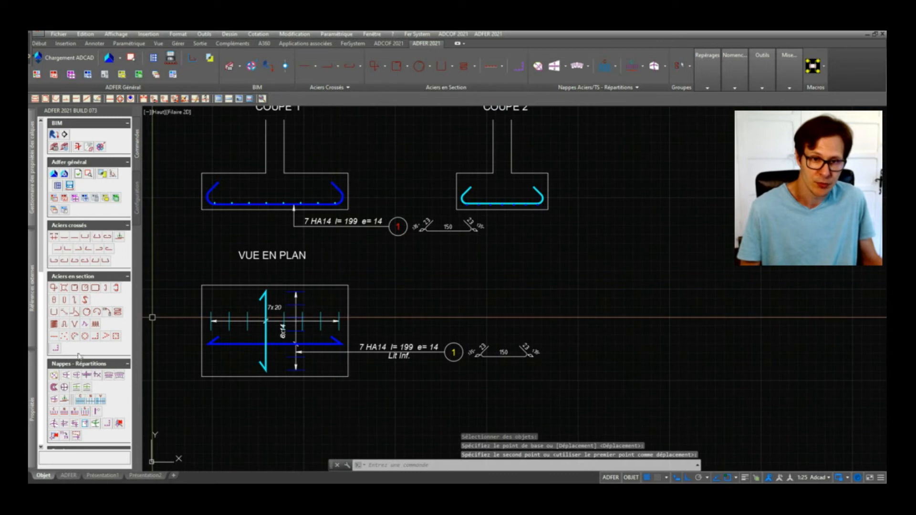
scroll(66, 340, down, 3)
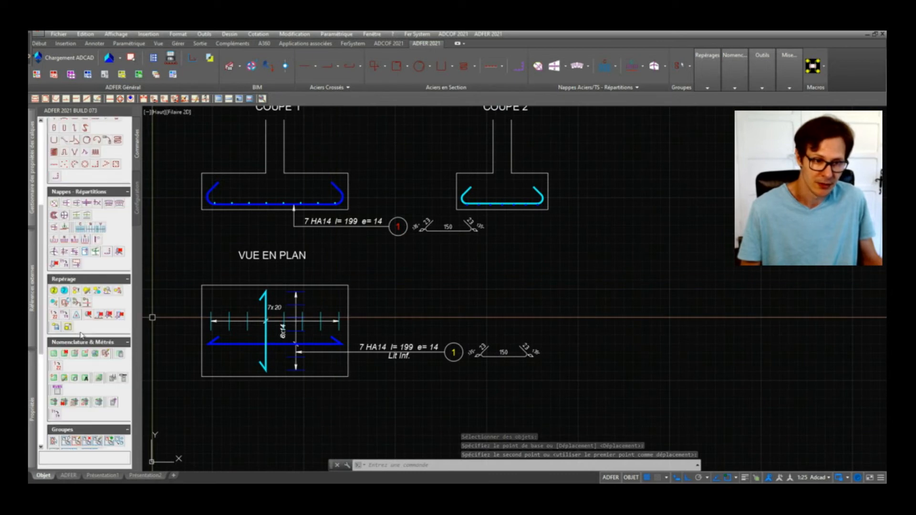
click(67, 302)
scroll(332, 319, up, 3)
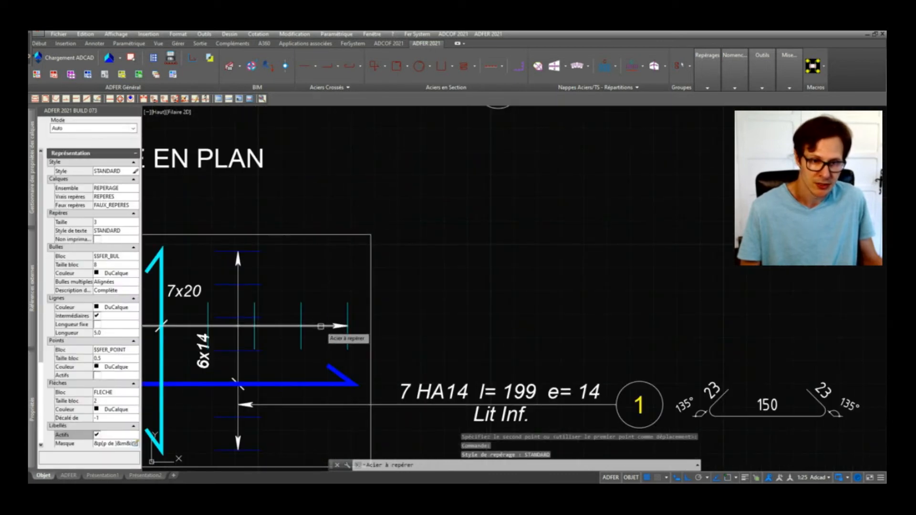
click(321, 326)
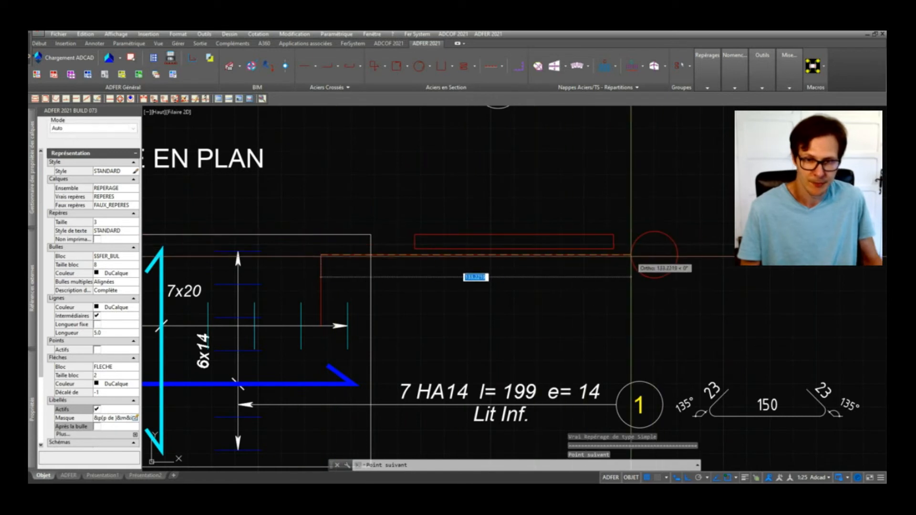
click(614, 255)
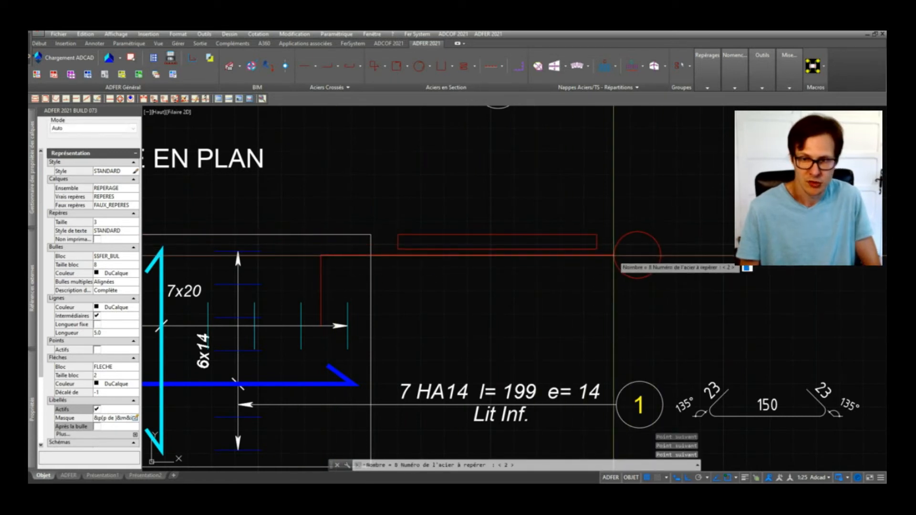
key(Return)
scroll(499, 310, down, 4)
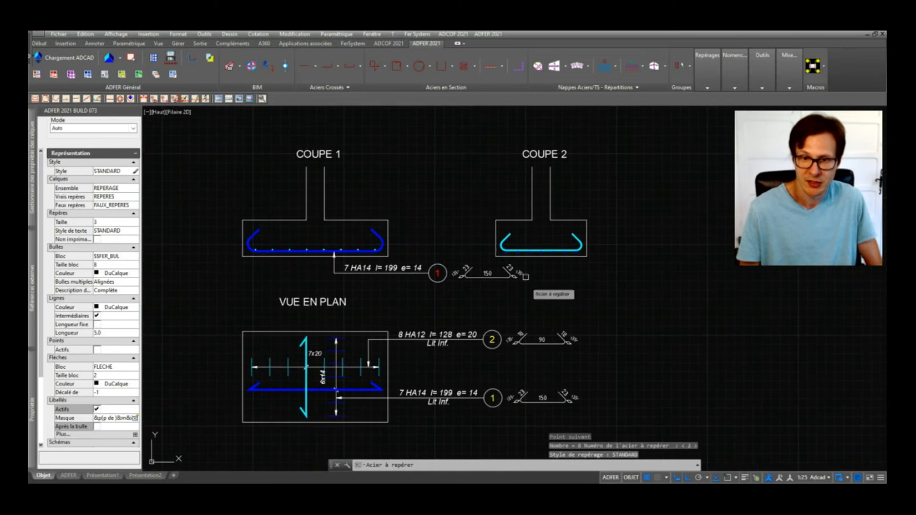
key(Escape)
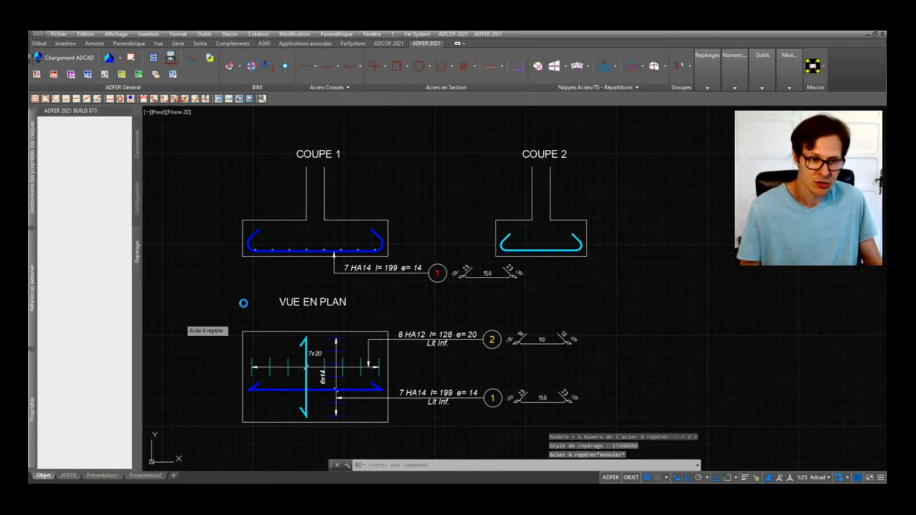
Step: Mark COUPE 2's hooked bar with a false tag for bar number 2, its leader running down and then right beneath the footing
scroll(88, 368, down, 3)
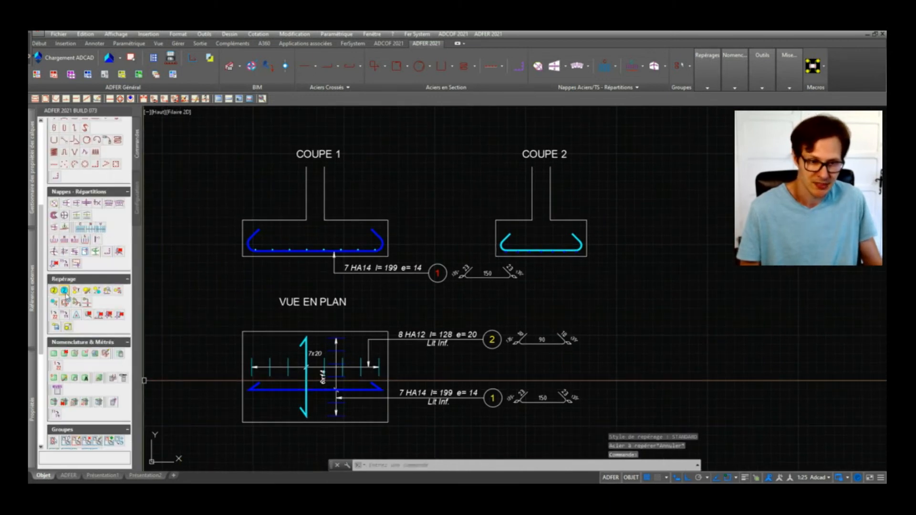
click(64, 292)
scroll(567, 254, up, 5)
click(550, 235)
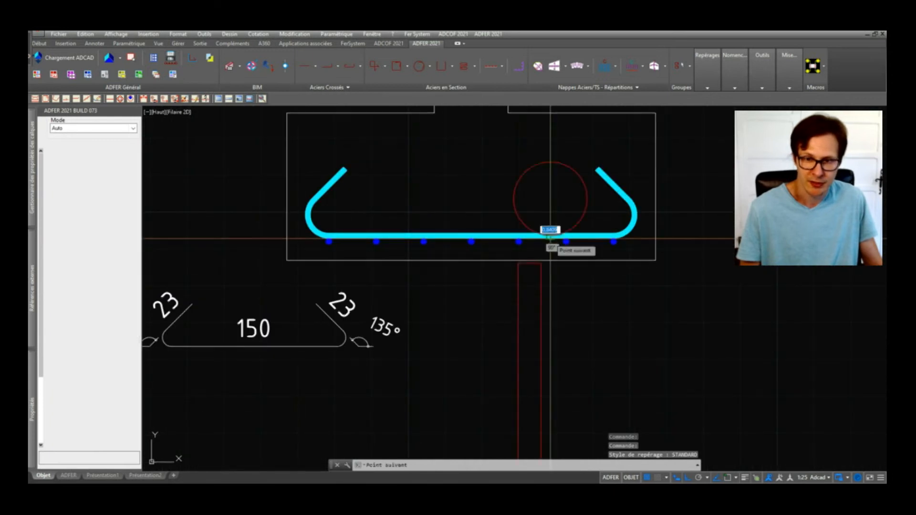
scroll(549, 240, down, 2)
click(558, 287)
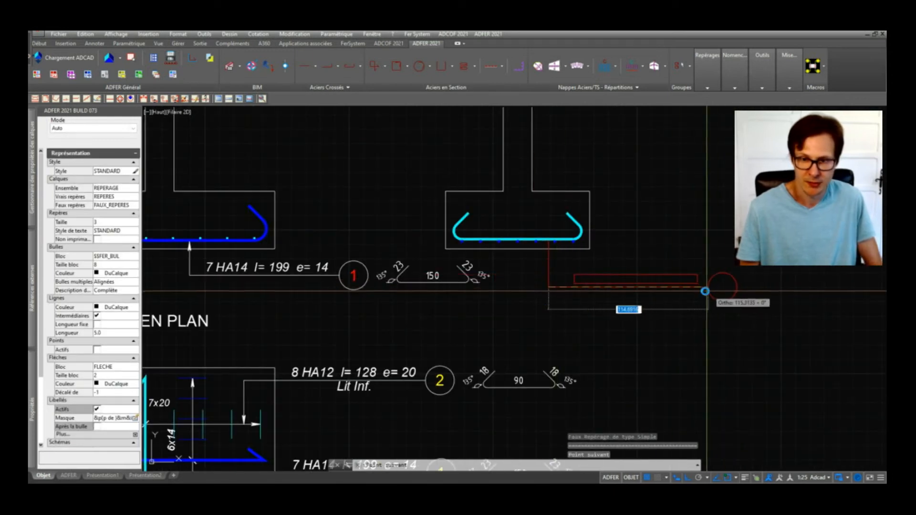
click(705, 291)
key(Return)
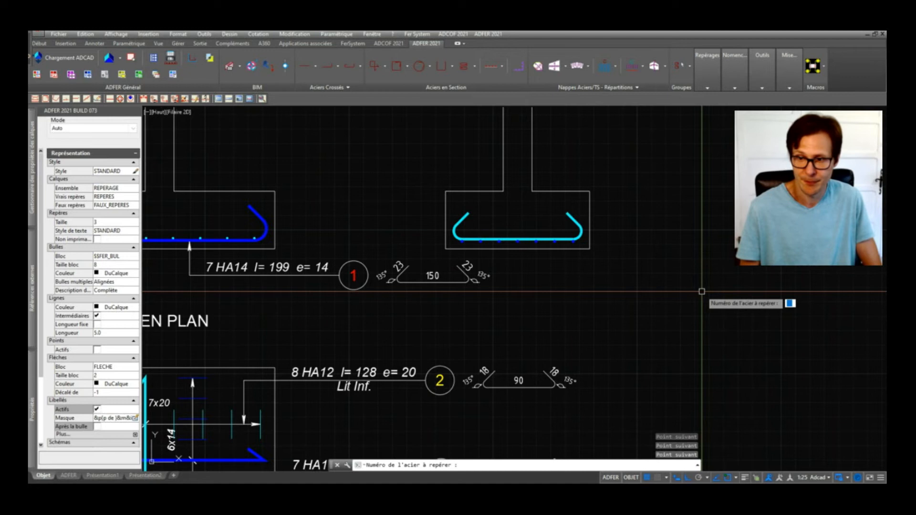
text(2)
key(Return)
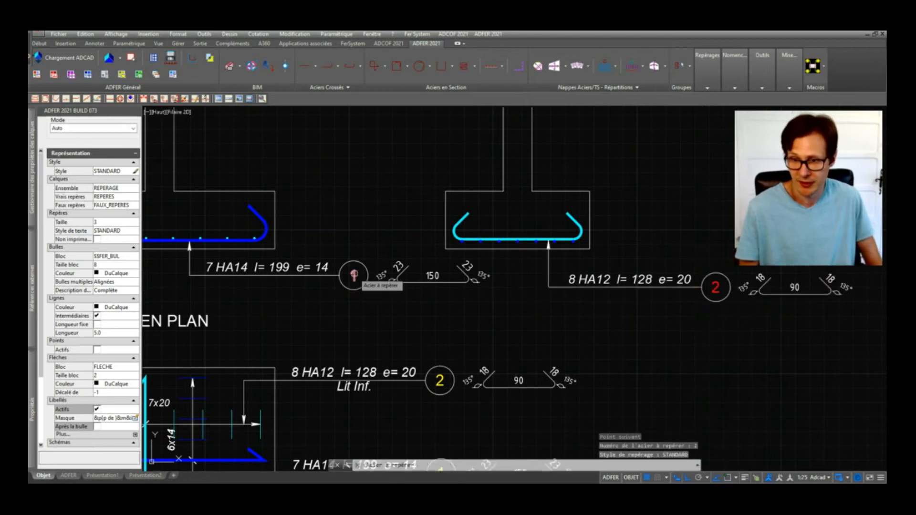
key(Return)
scroll(551, 245, down, 2)
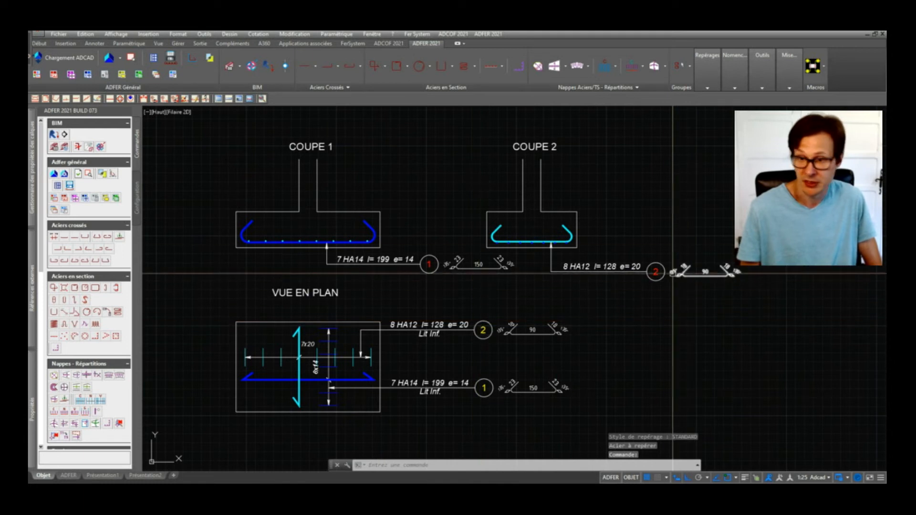
Step: Compare COUPE 2's false tag and hooked bar with the plan view's true tag 2, checking their layers and properties
mouse_move(662, 271)
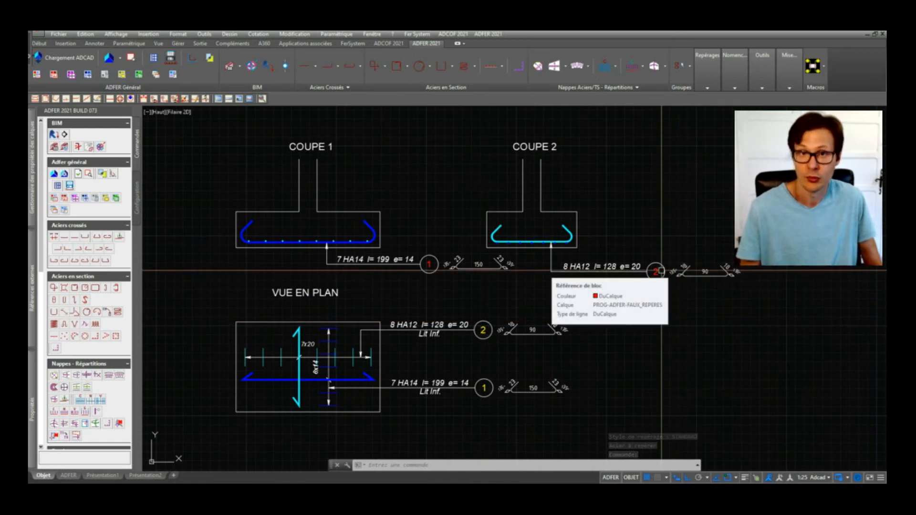
middle_drag(588, 307, 544, 286)
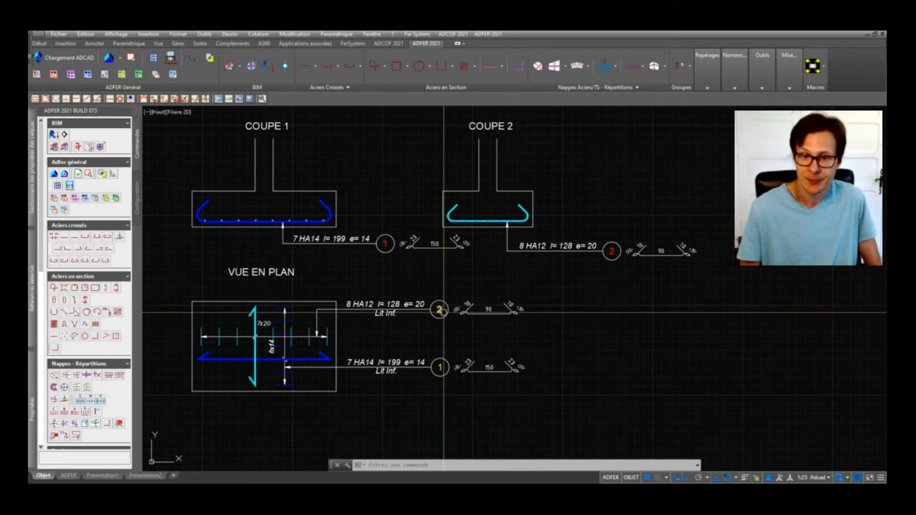
mouse_move(442, 313)
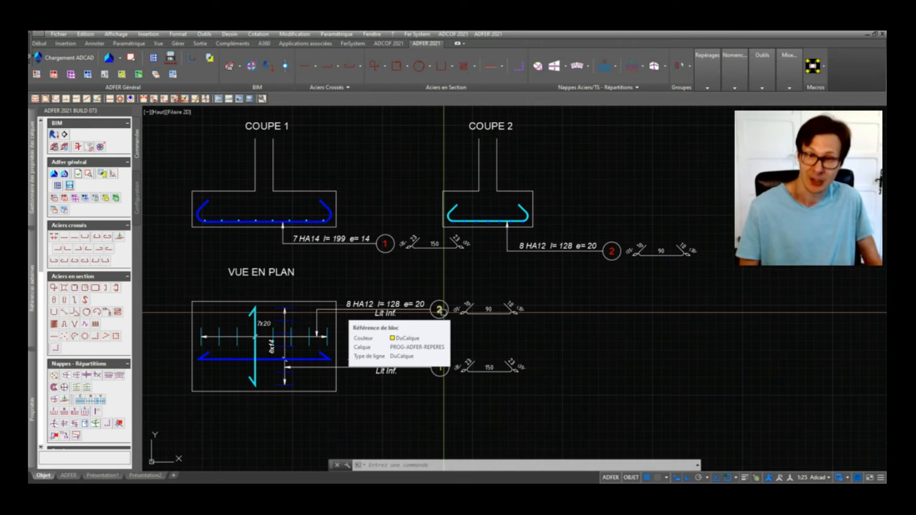
scroll(494, 220, up, 2)
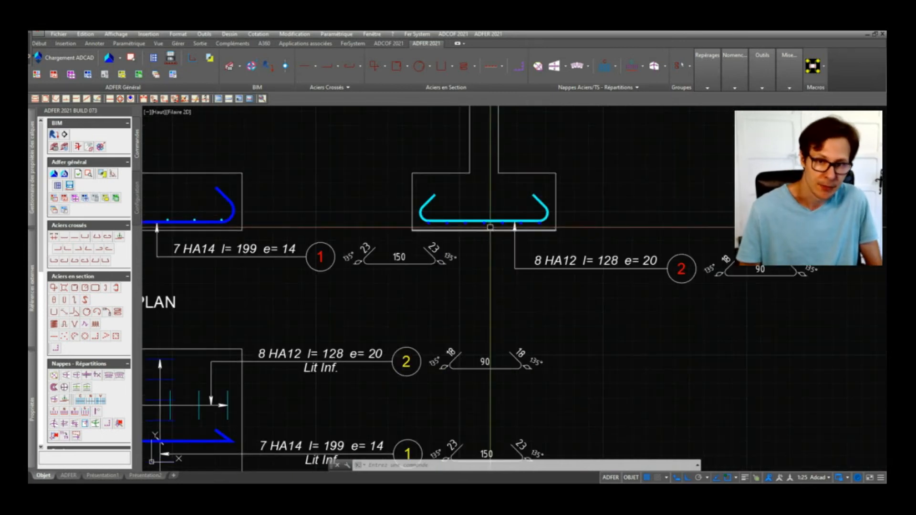
click(495, 220)
mouse_move(484, 231)
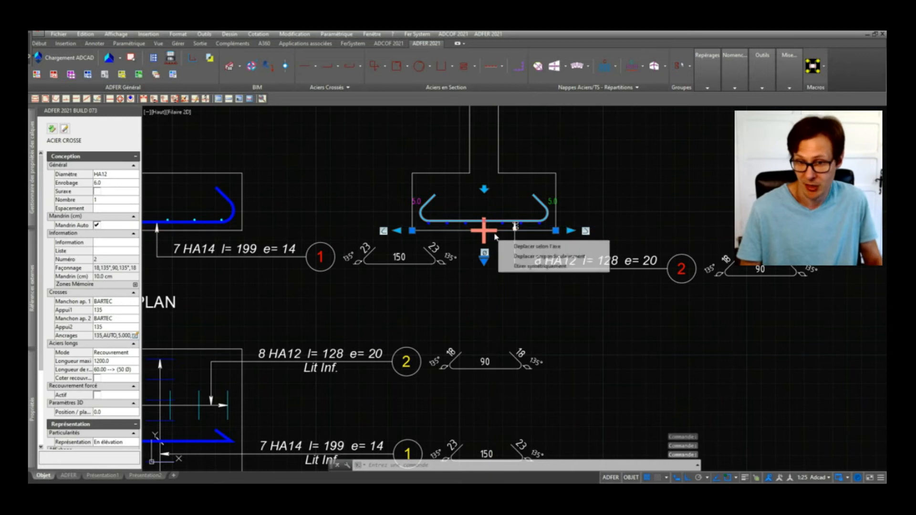
key(Escape)
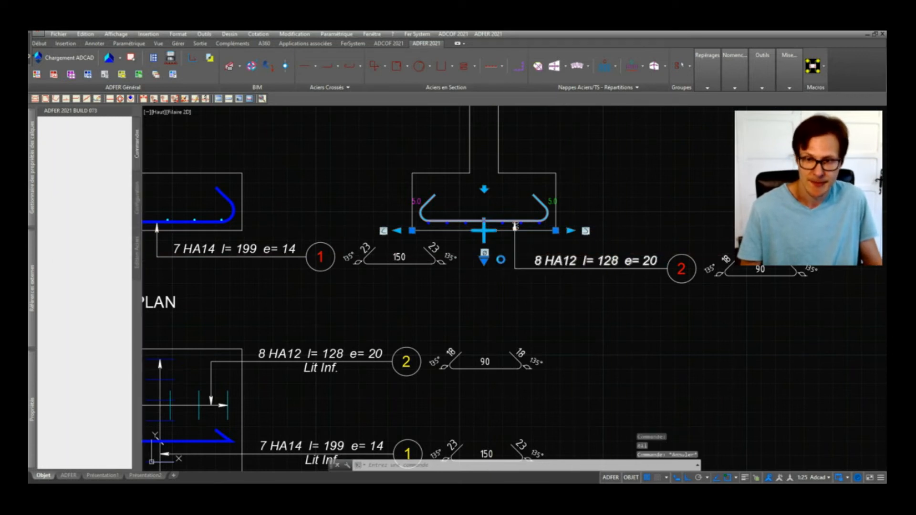
scroll(515, 225, down, 4)
click(432, 323)
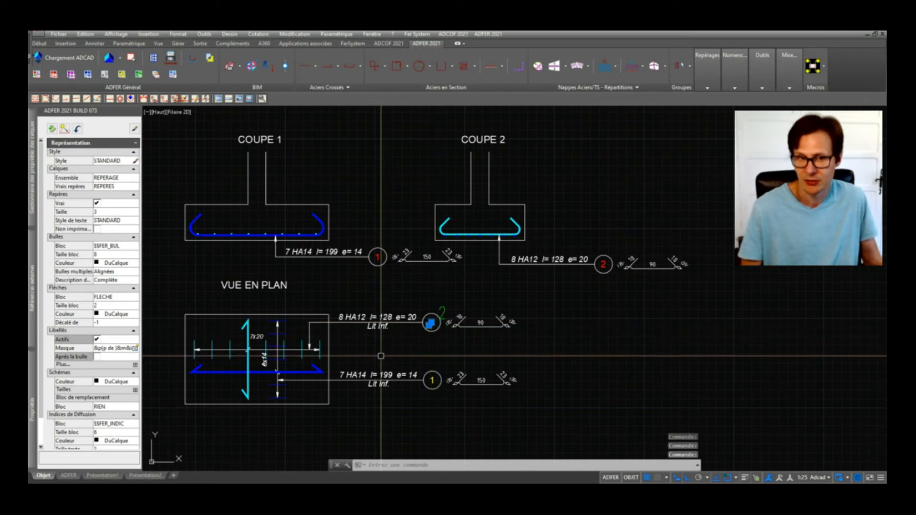
key(Escape)
key(Escape)
key(Escape)
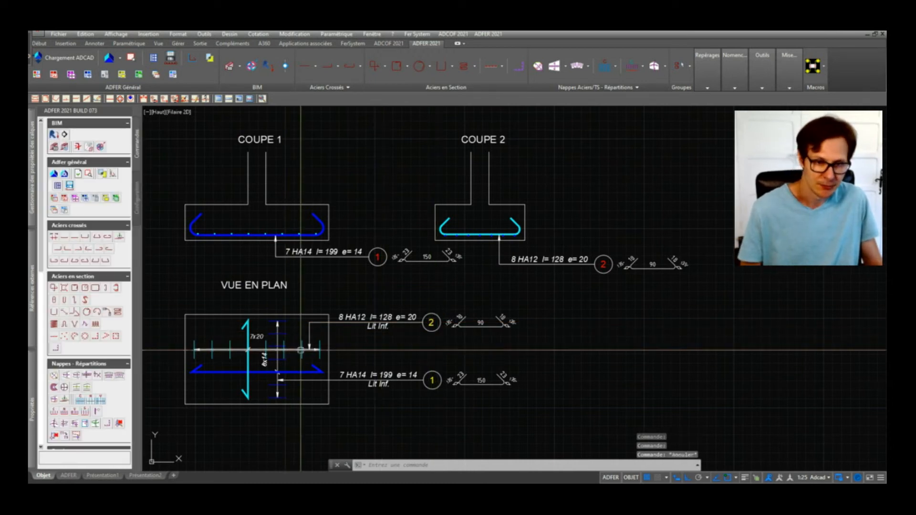
Step: Inspect the properties and distribution of the plan view's HA14 layer alongside its true tag
middle_drag(300, 358, 395, 309)
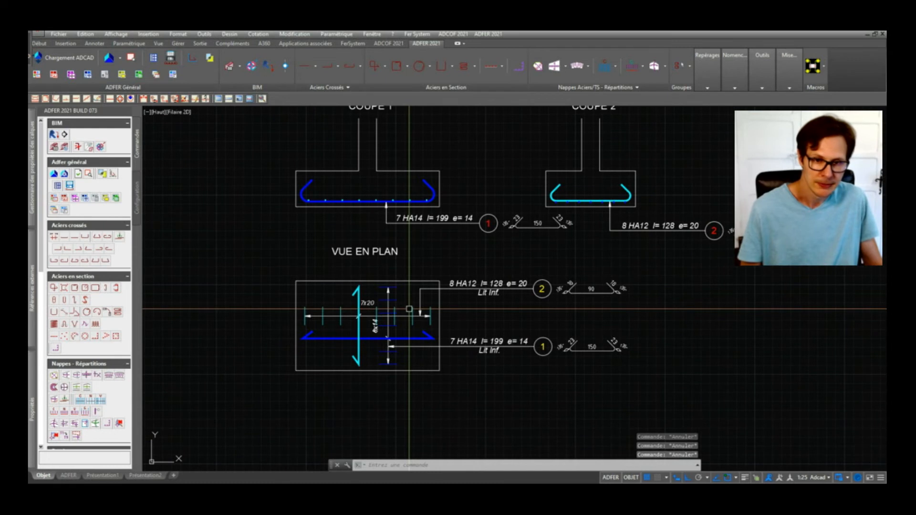
click(355, 338)
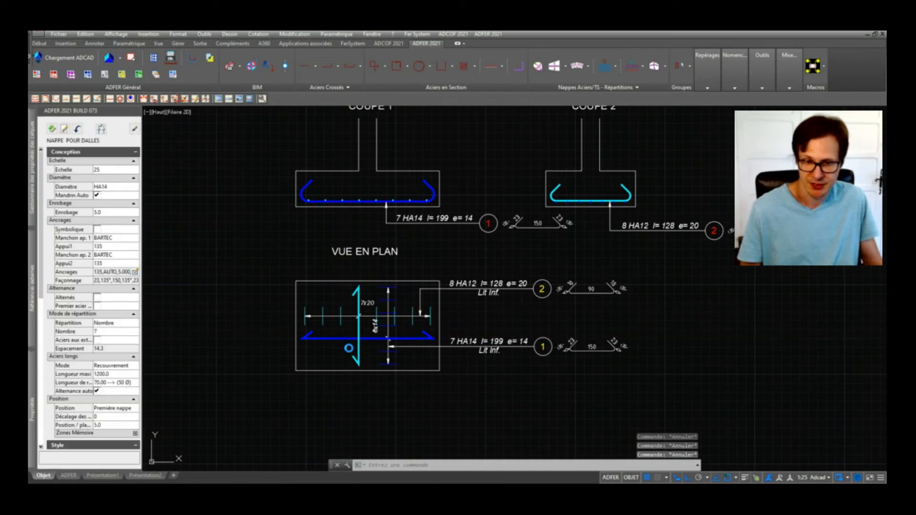
key(Escape)
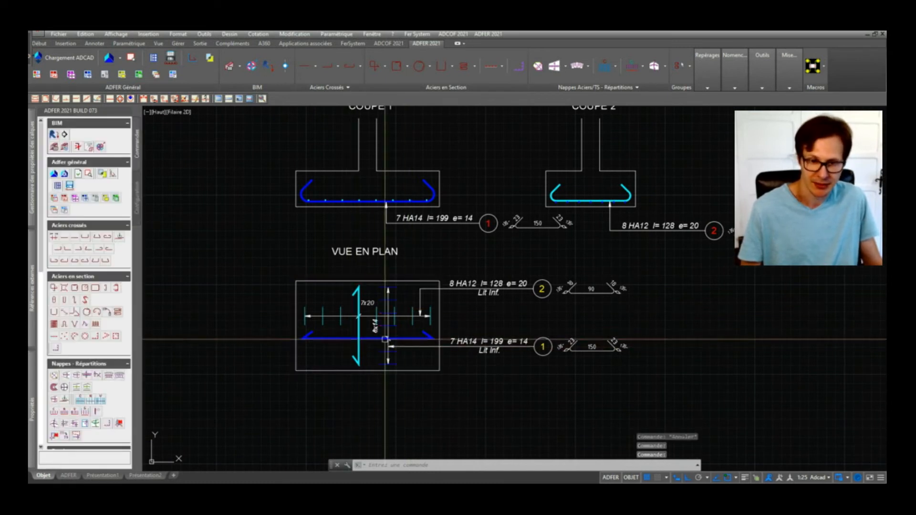
scroll(386, 340, up, 4)
click(377, 335)
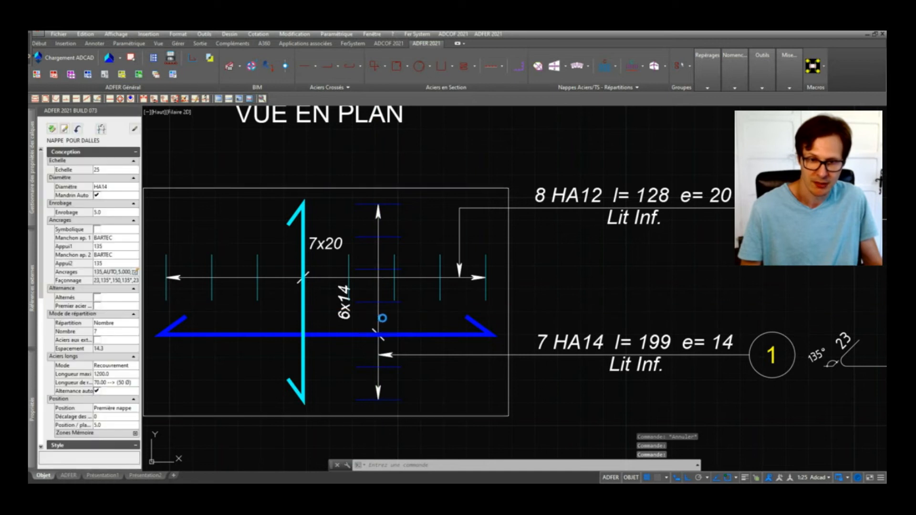
scroll(334, 333, down, 4)
key(Escape)
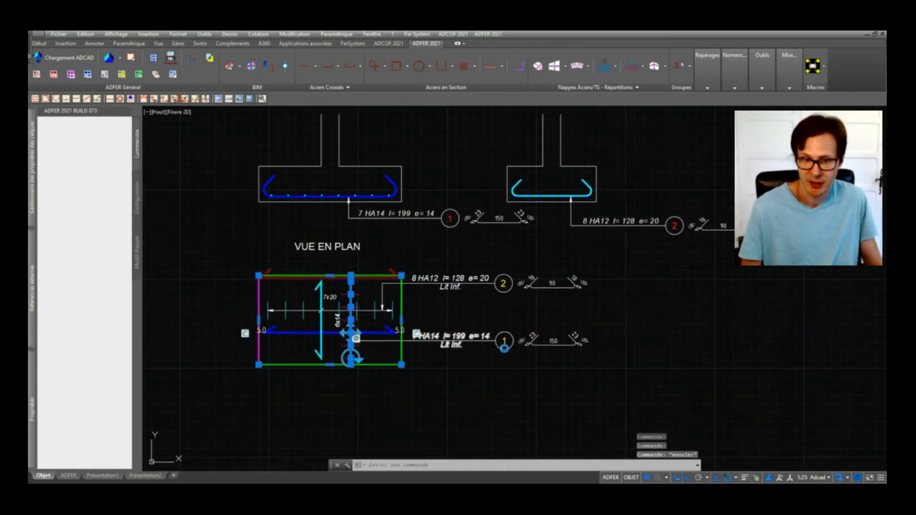
scroll(477, 307, down, 3)
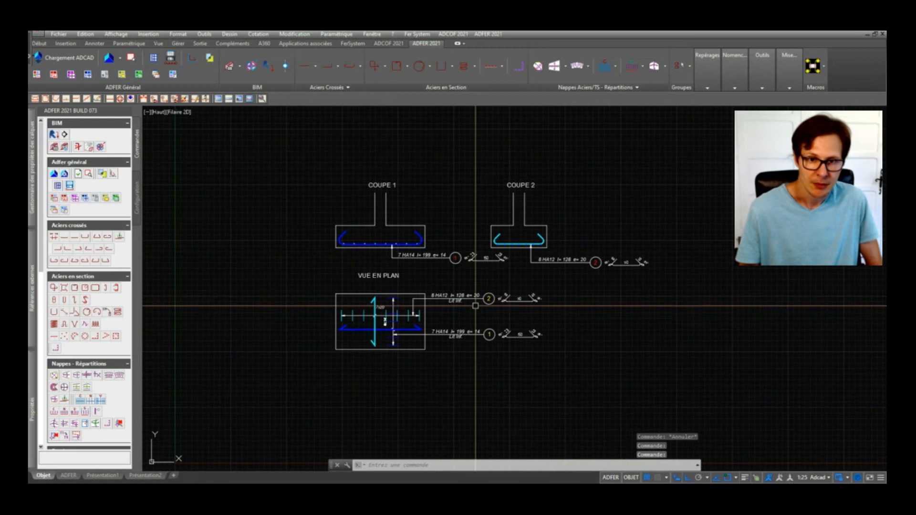
scroll(482, 289, up, 3)
middle_drag(483, 290, 476, 255)
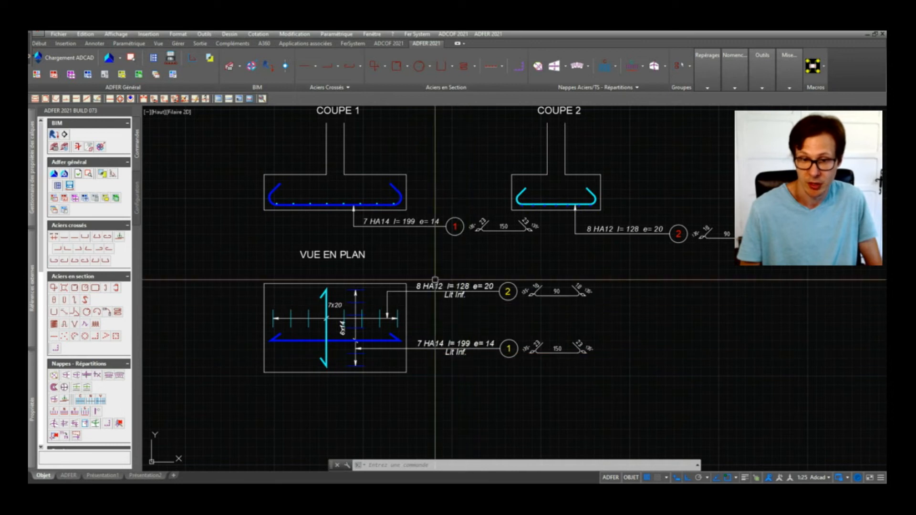
Step: Review the true tag settings for bar 1 and the position options of the plan view's HA14 layer
double_click(477, 344)
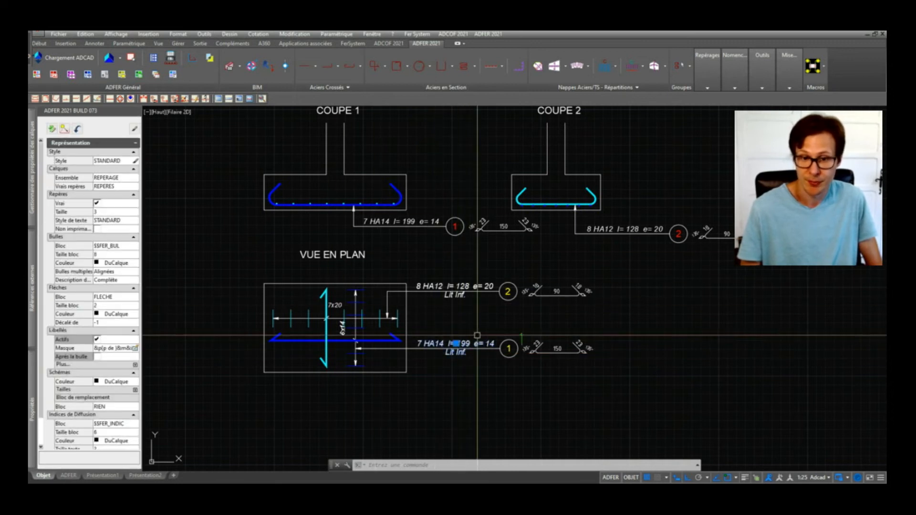
key(Escape)
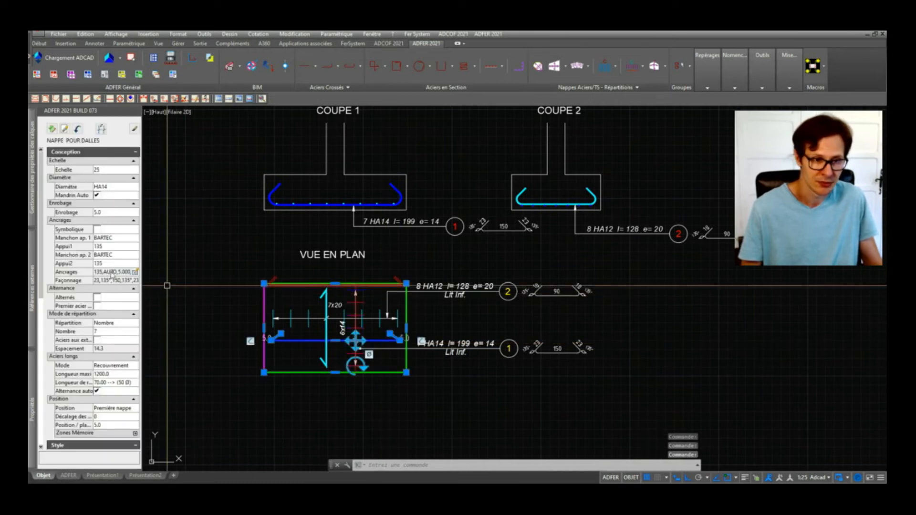
click(113, 409)
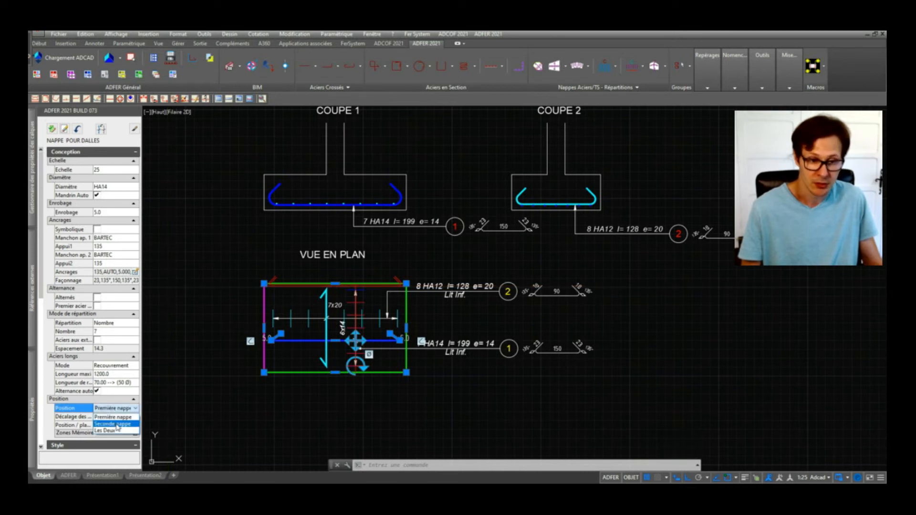
click(540, 333)
click(495, 310)
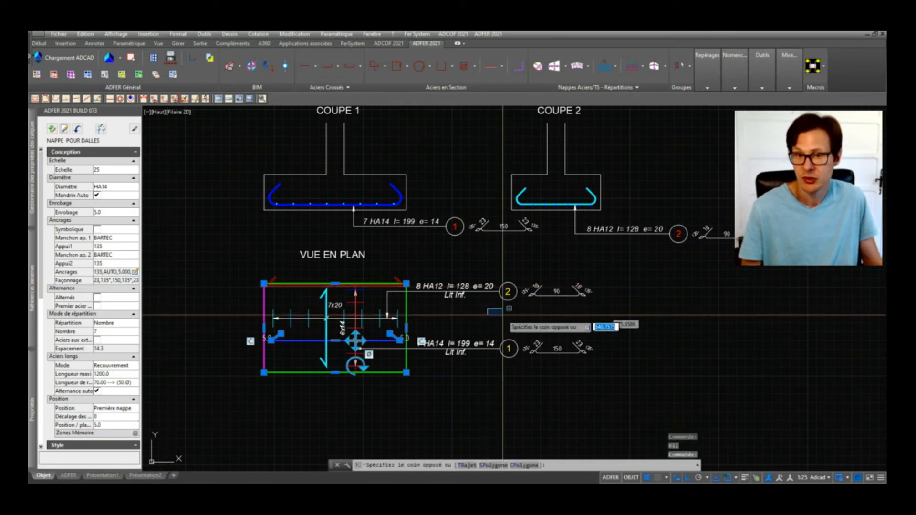
key(Escape)
key(Escape)
key(Escape)
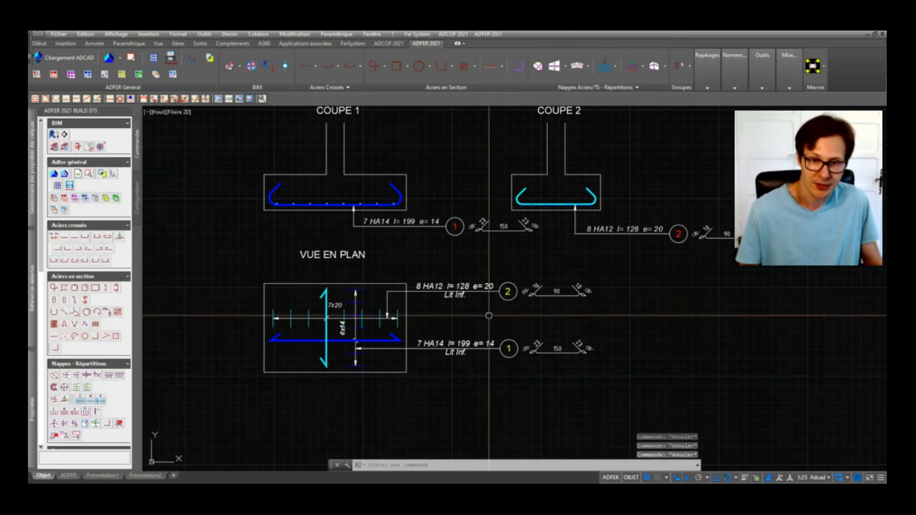
scroll(516, 327, down, 2)
scroll(561, 285, up, 3)
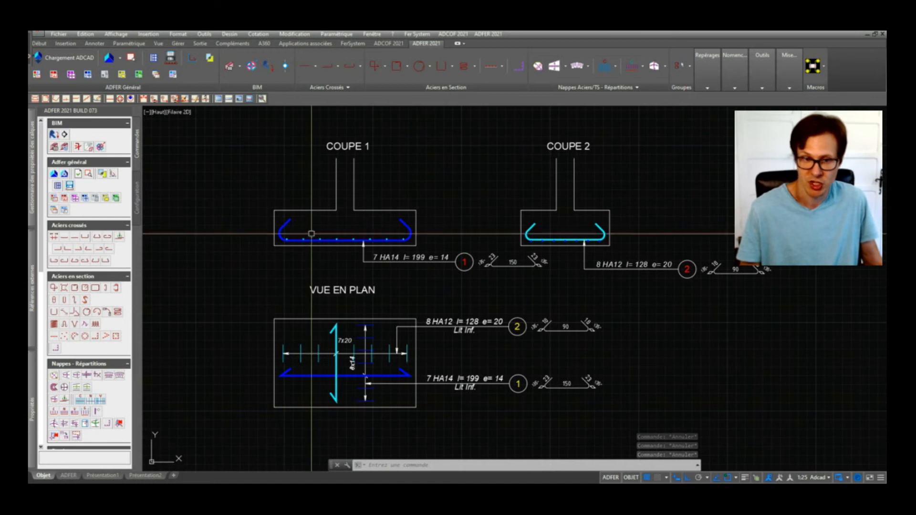
click(347, 319)
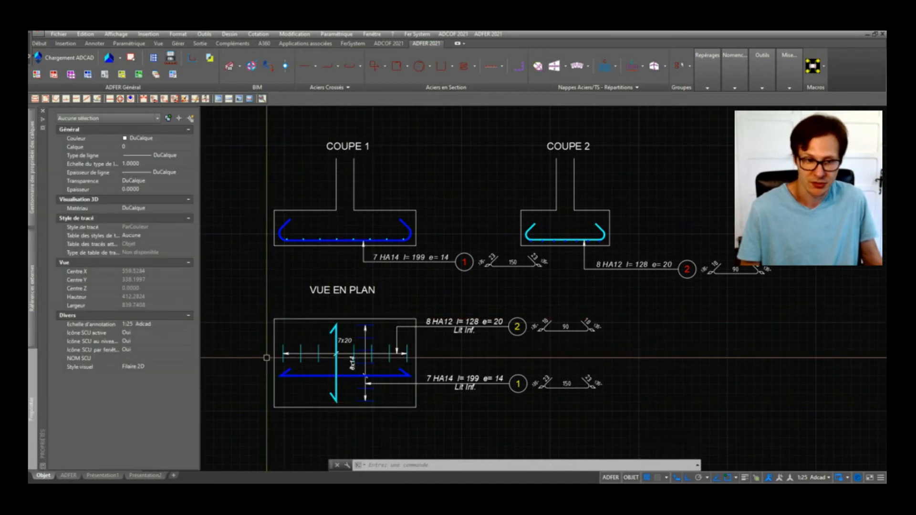
key(Escape)
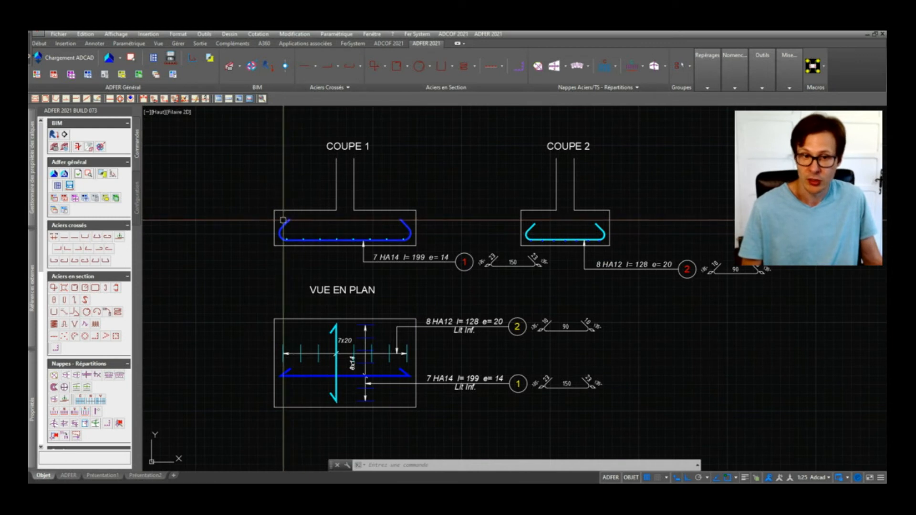
scroll(604, 235, up, 2)
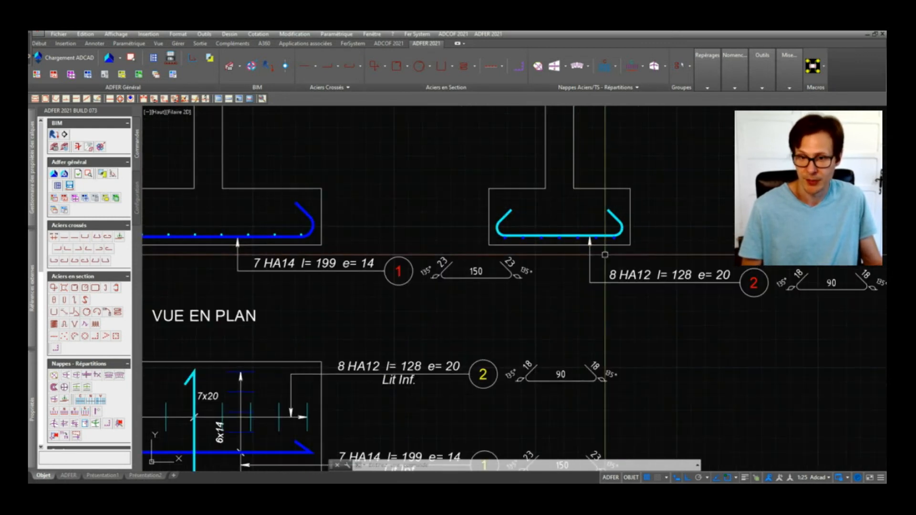
scroll(503, 235, down, 2)
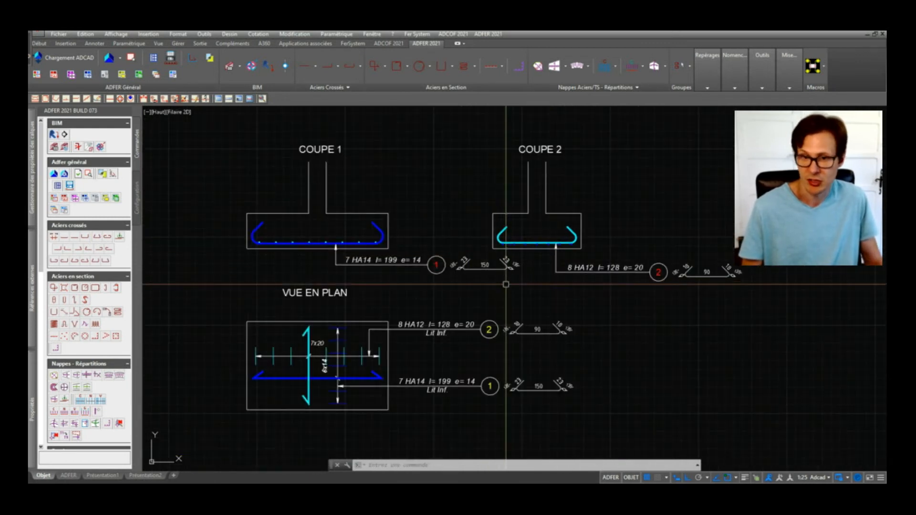
Step: Mark COUPE 1's cross-section bars with a comb-type false tag for bar number 2, labels disabled, its leader running above them to beyond the footing
scroll(72, 397, down, 3)
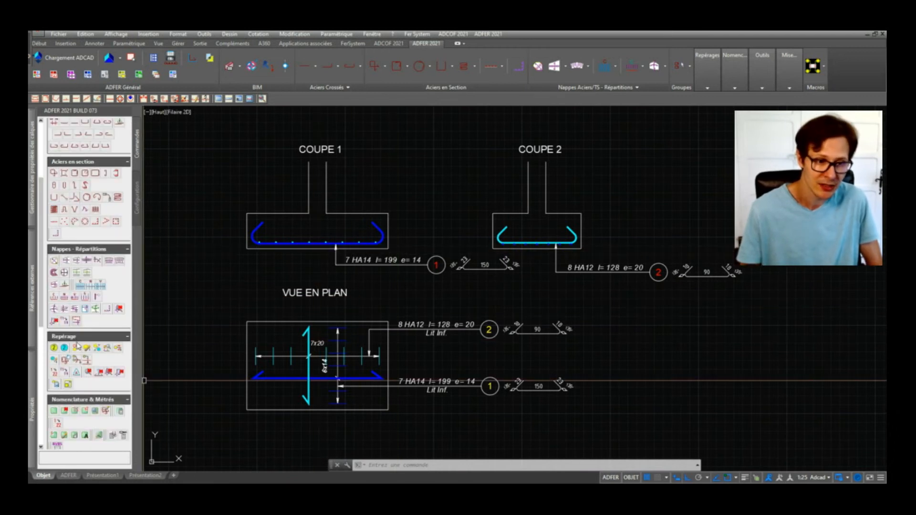
click(70, 349)
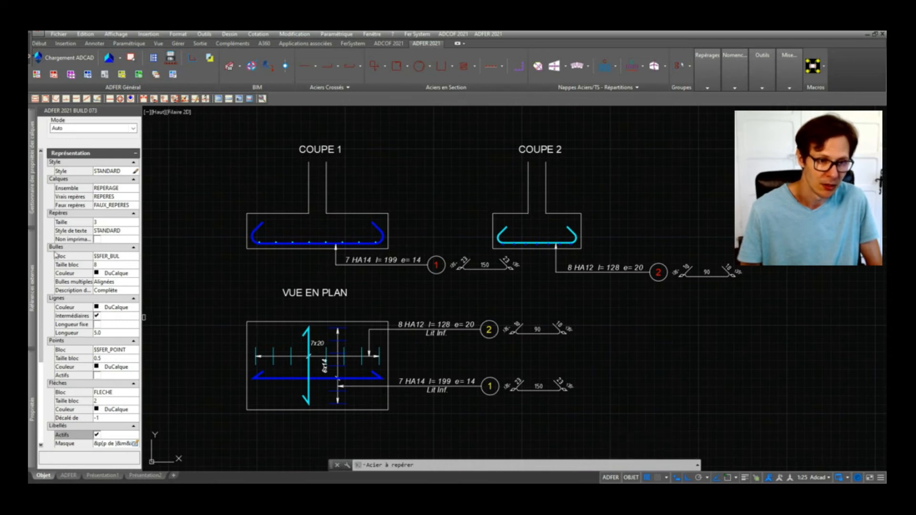
scroll(90, 423, down, 1)
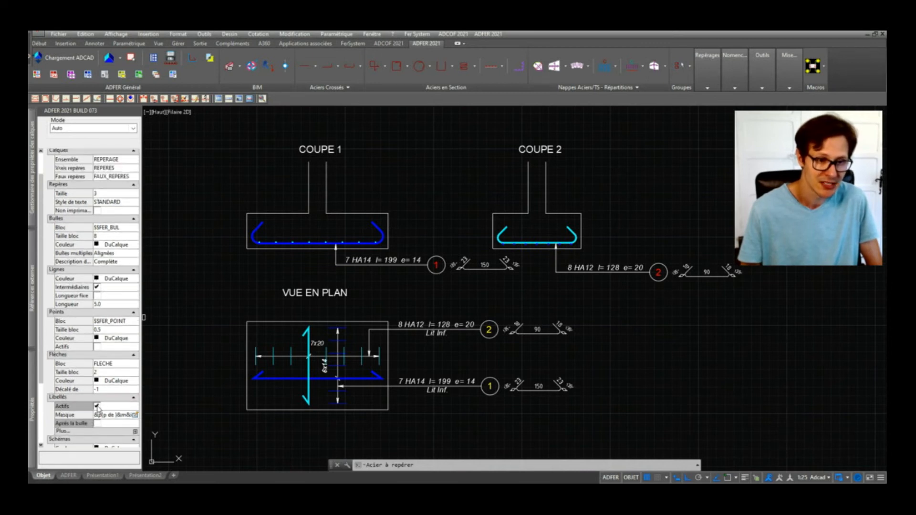
click(97, 406)
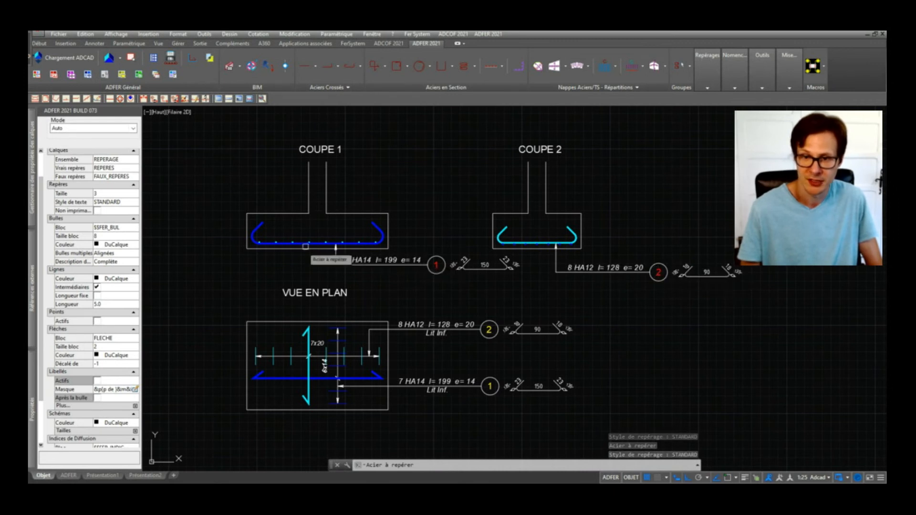
scroll(235, 219, up, 2)
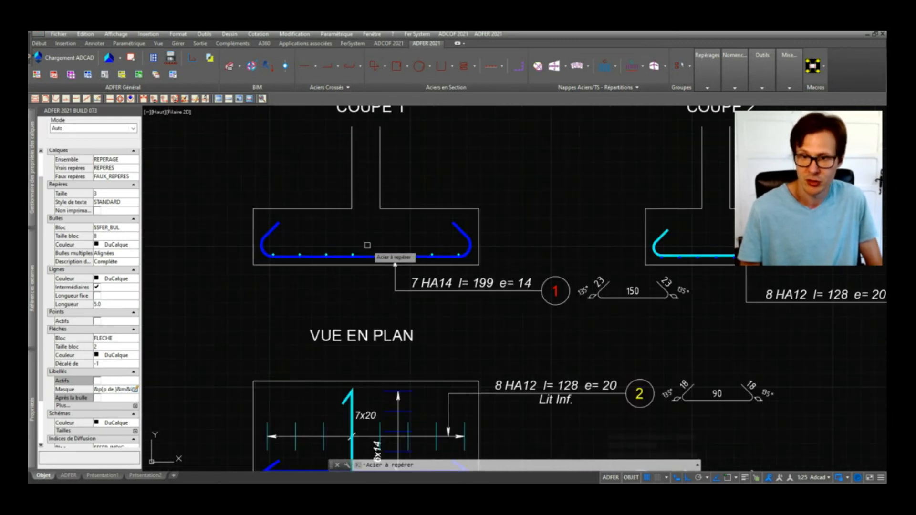
scroll(332, 254, up, 2)
click(324, 254)
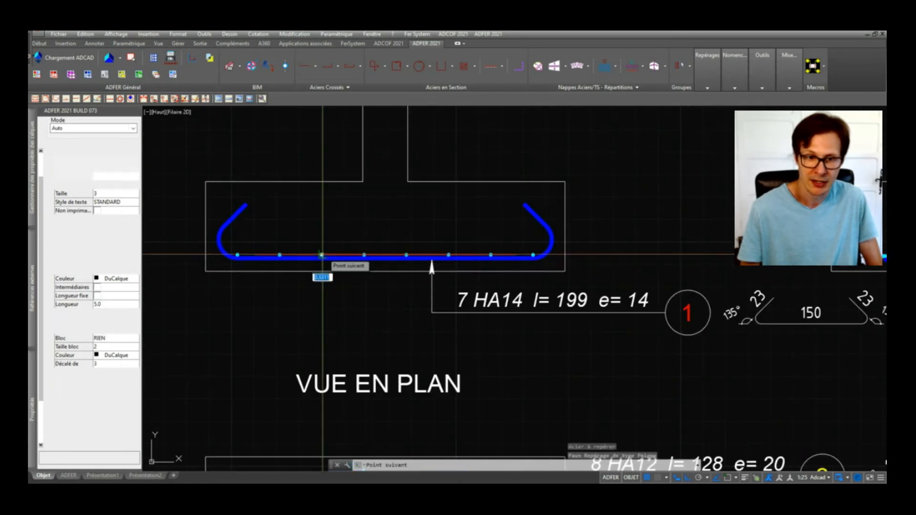
click(357, 200)
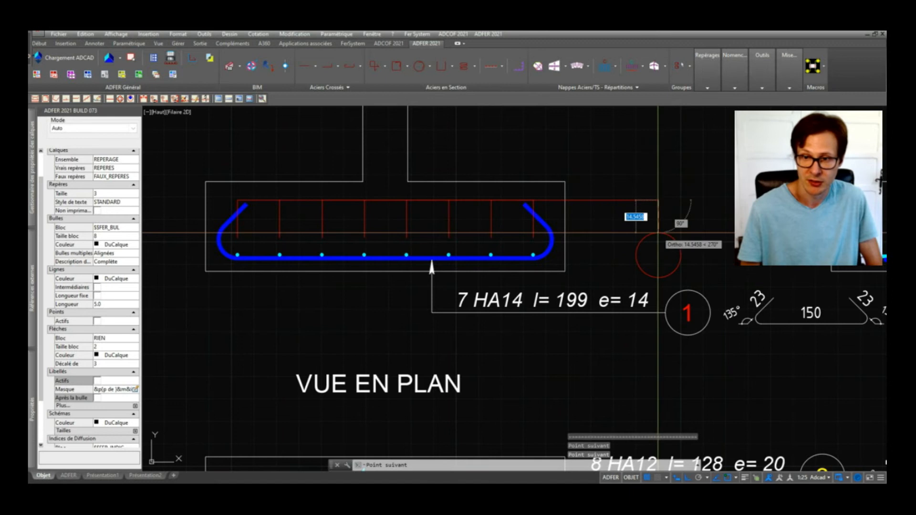
click(658, 233)
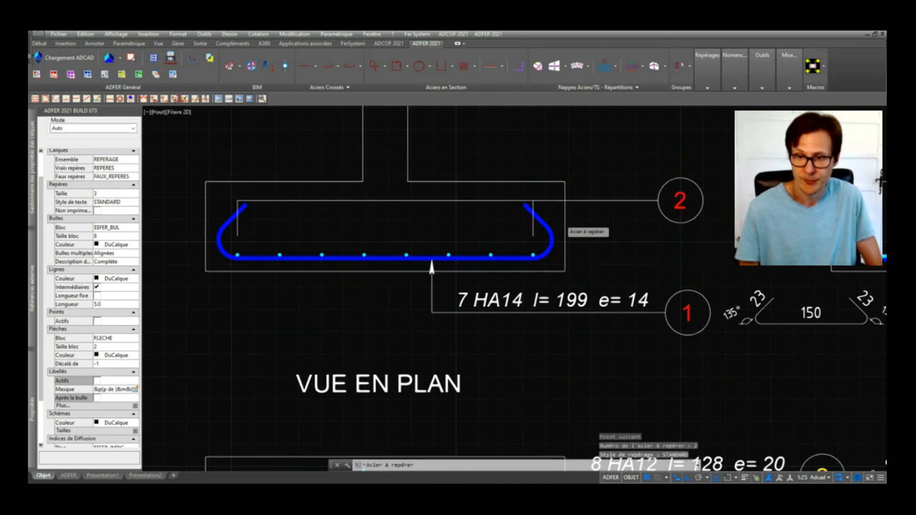
scroll(542, 220, down, 2)
key(Escape)
middle_drag(643, 284, 561, 289)
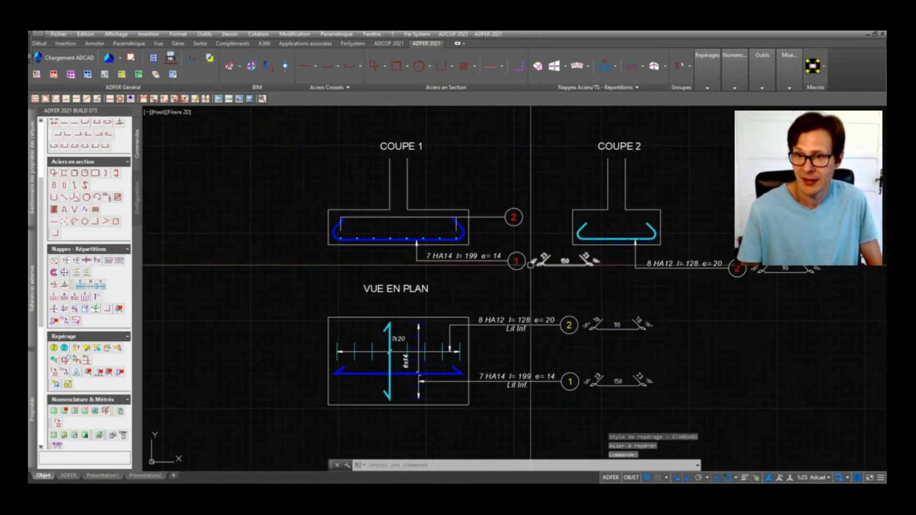
Step: Turn off the labels on the hooked bars' false tags, tag 1 in COUPE 1 and tag 2 in COUPE 2
click(530, 264)
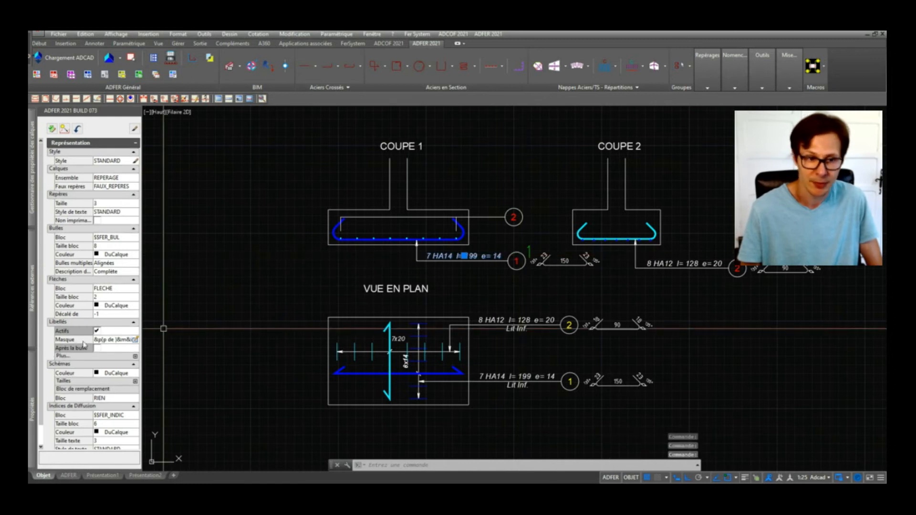
click(96, 330)
click(53, 129)
click(686, 264)
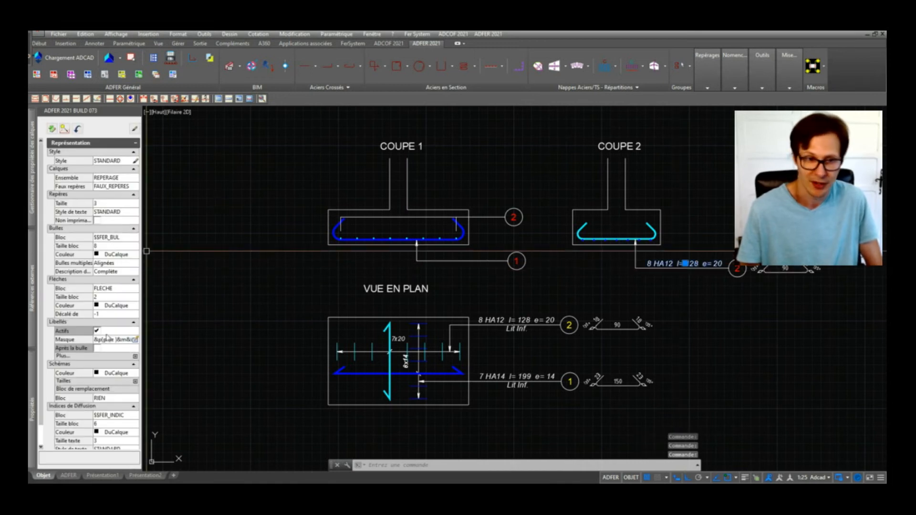
scroll(91, 368, down, 1)
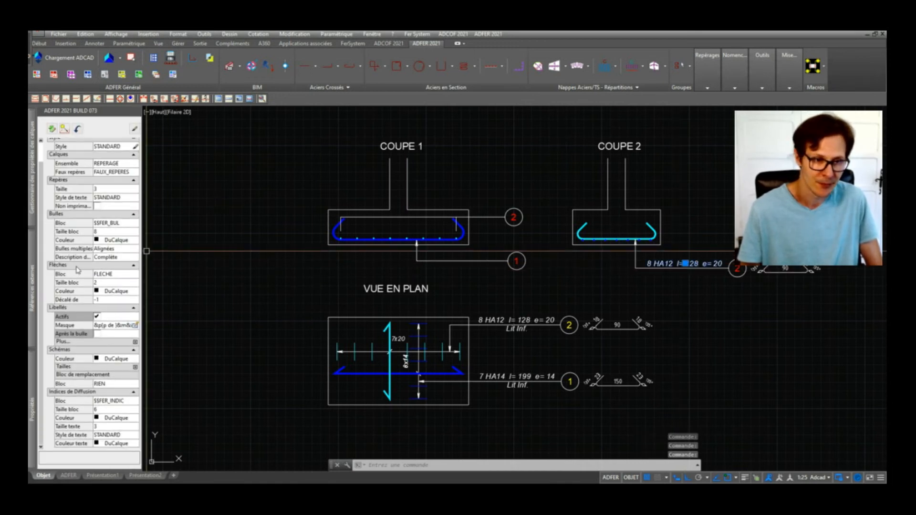
click(97, 317)
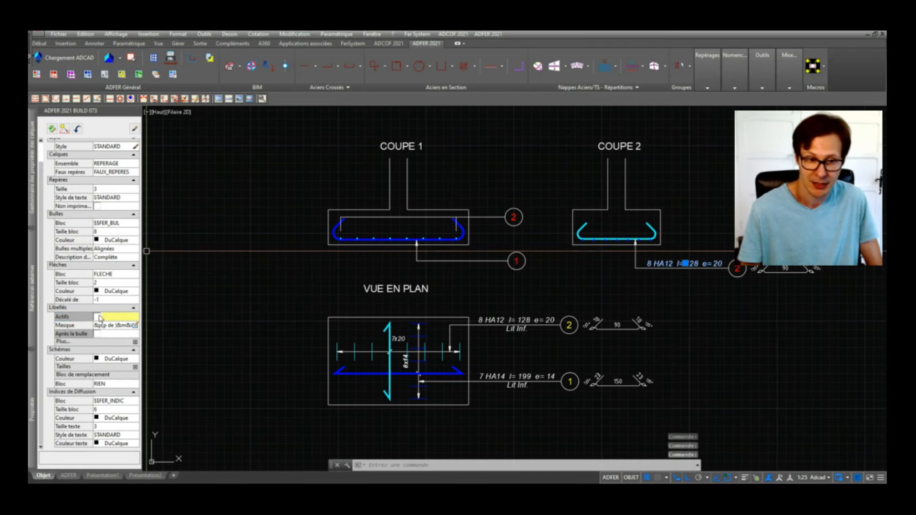
key(Escape)
middle_drag(735, 300, 679, 322)
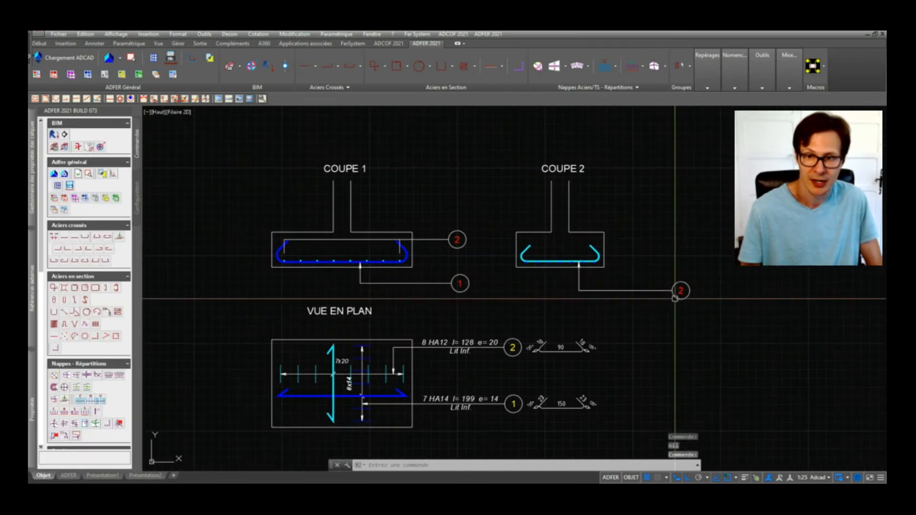
Step: Mark COUPE 2's cross-section bars with a comb-type false tag for bar number 1, labels disabled, its leader running horizontally past the footing
scroll(62, 358, down, 5)
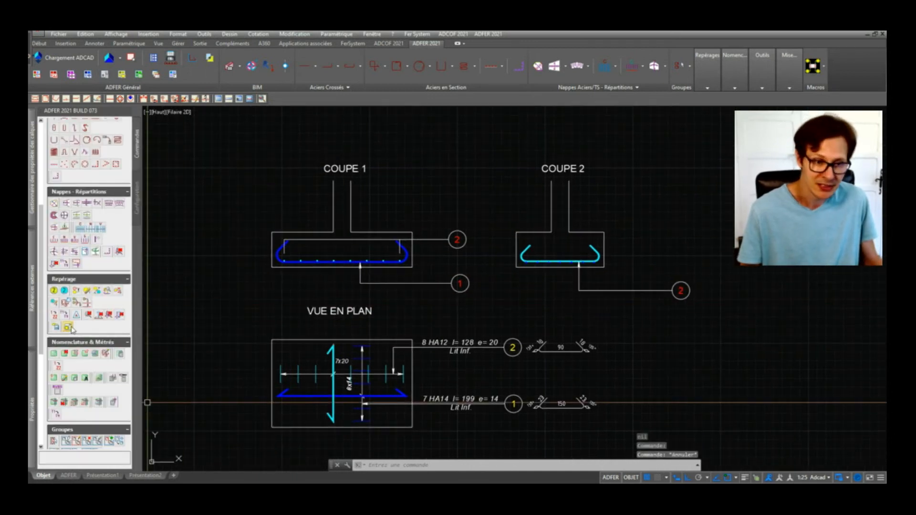
click(66, 293)
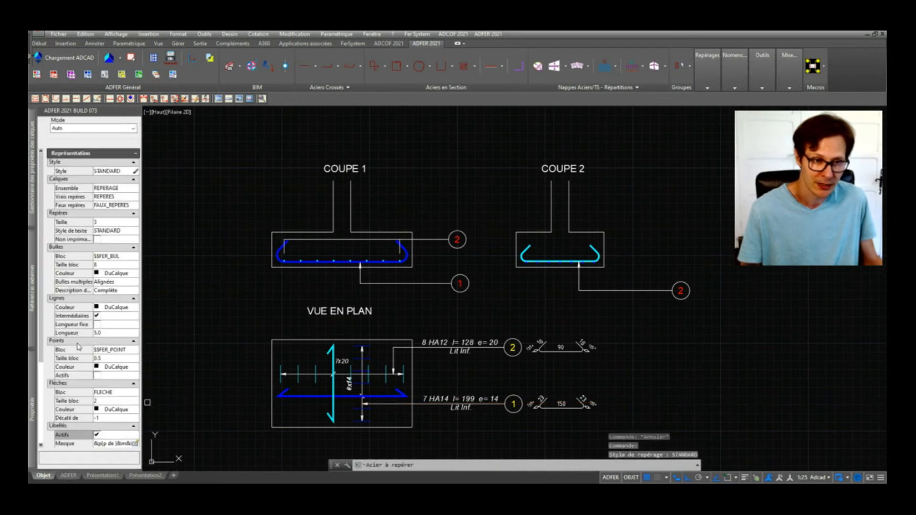
click(97, 435)
scroll(579, 242, up, 4)
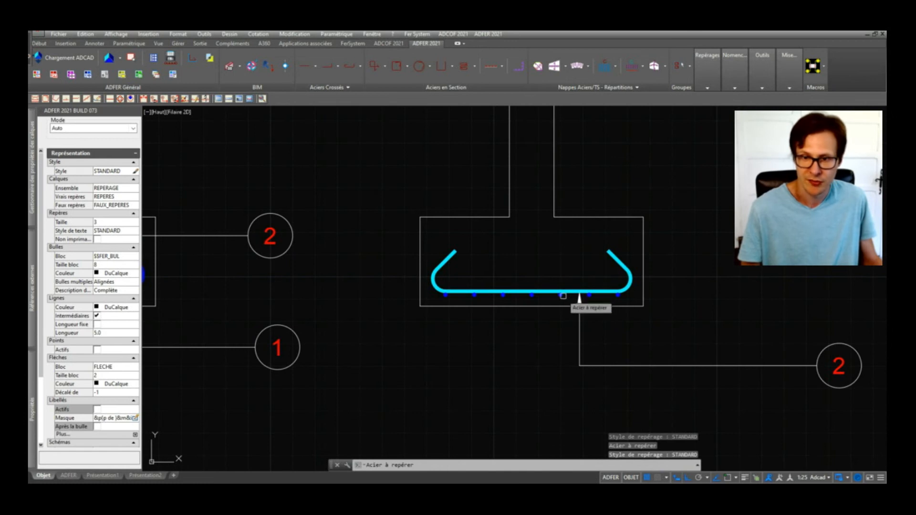
click(580, 297)
scroll(575, 301, down, 3)
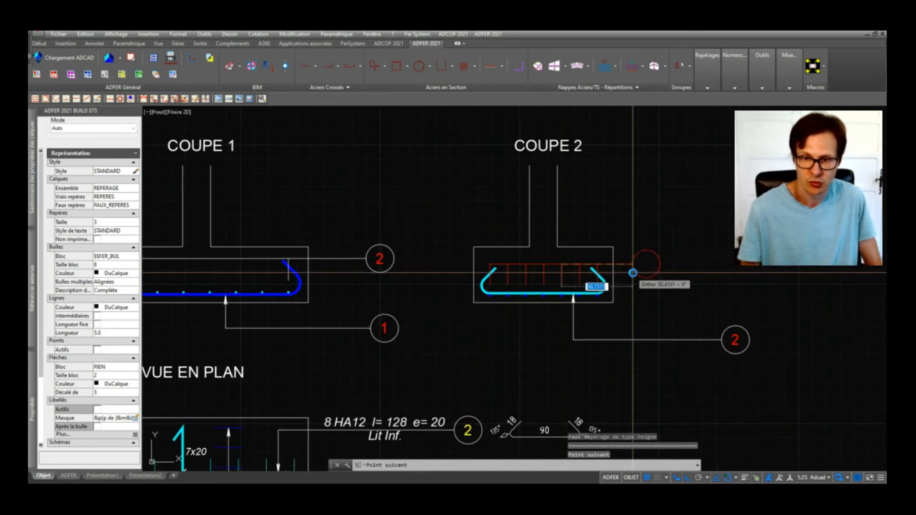
click(725, 272)
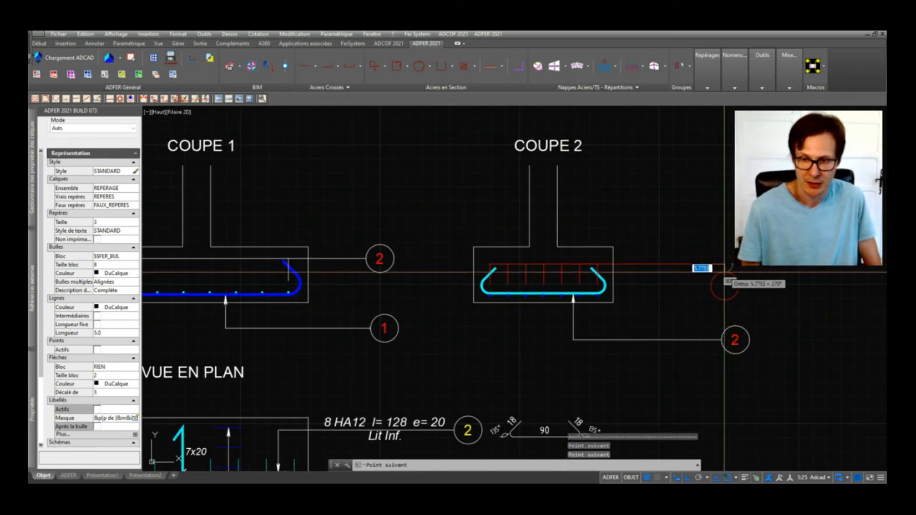
key(Return)
text(1)
key(Return)
key(Return)
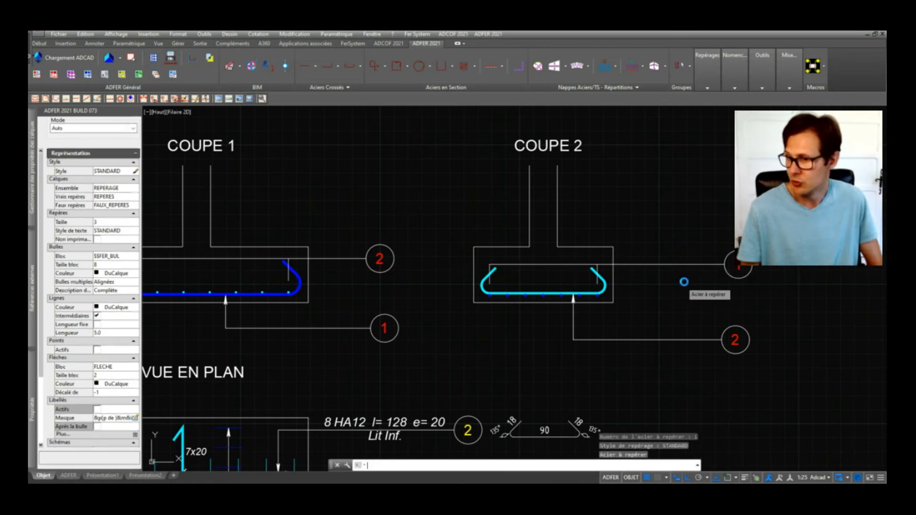
Step: Stretch COUPE 1's false tag 2 horizontally so its bubble lines up above the bubble of tag 1
scroll(389, 240, up, 2)
text(et)
key(Return)
click(423, 224)
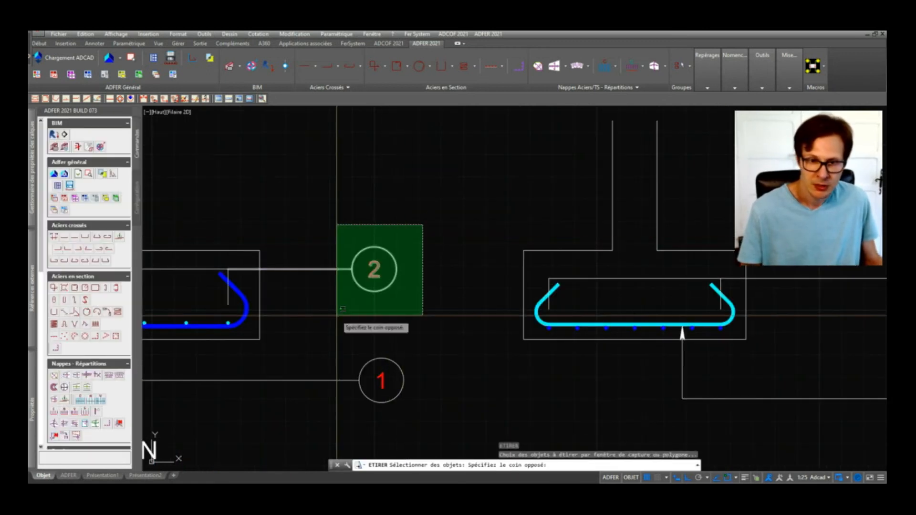
click(336, 315)
key(Return)
click(445, 318)
click(453, 318)
scroll(449, 303, down, 2)
scroll(566, 179, down, 2)
scroll(403, 343, up, 2)
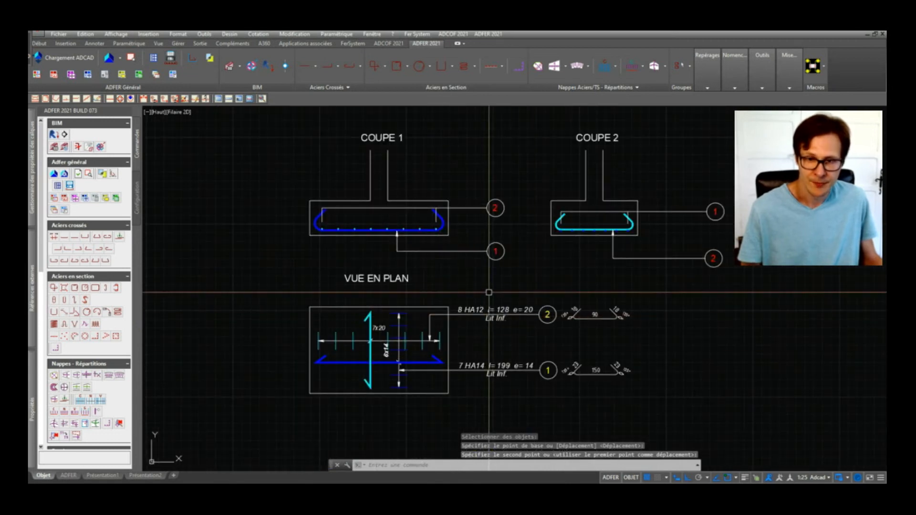
scroll(494, 292, down, 2)
scroll(460, 293, up, 2)
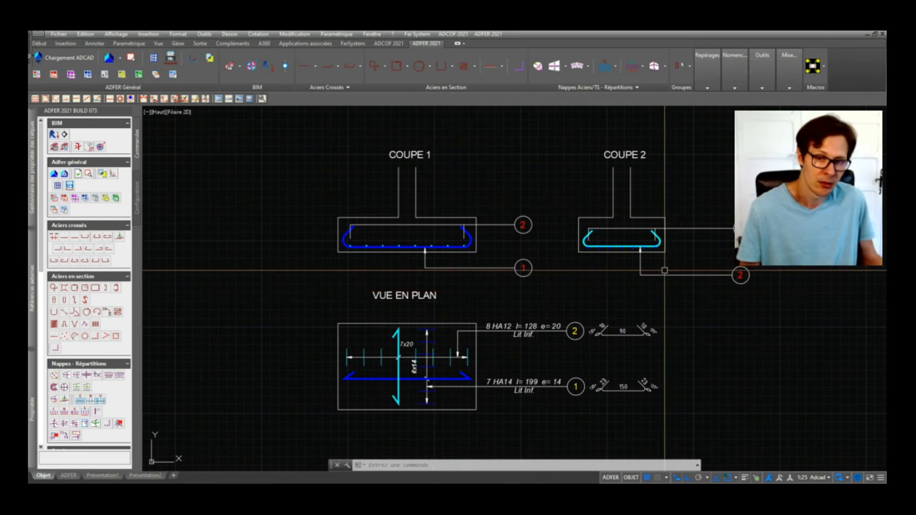
Step: Create a new structure named S1 under the Semelles category in the folio's list of structures
scroll(80, 300, down, 5)
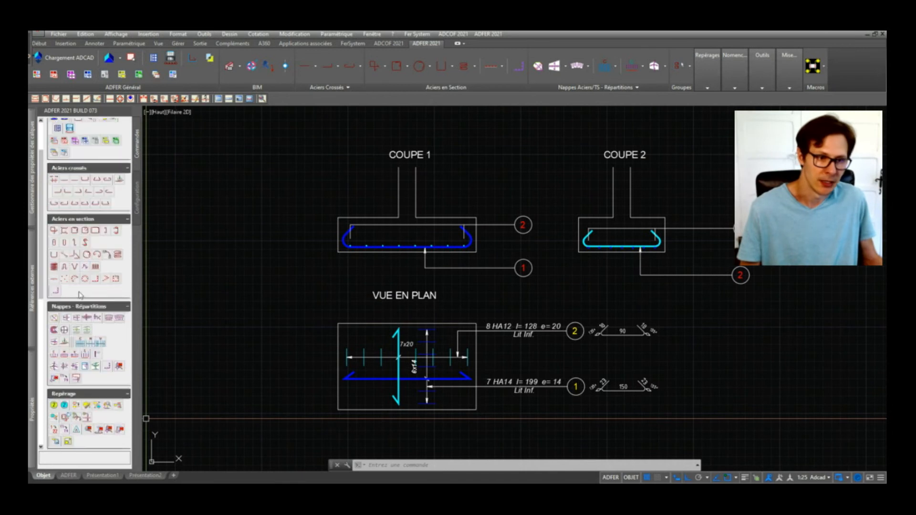
scroll(80, 300, down, 5)
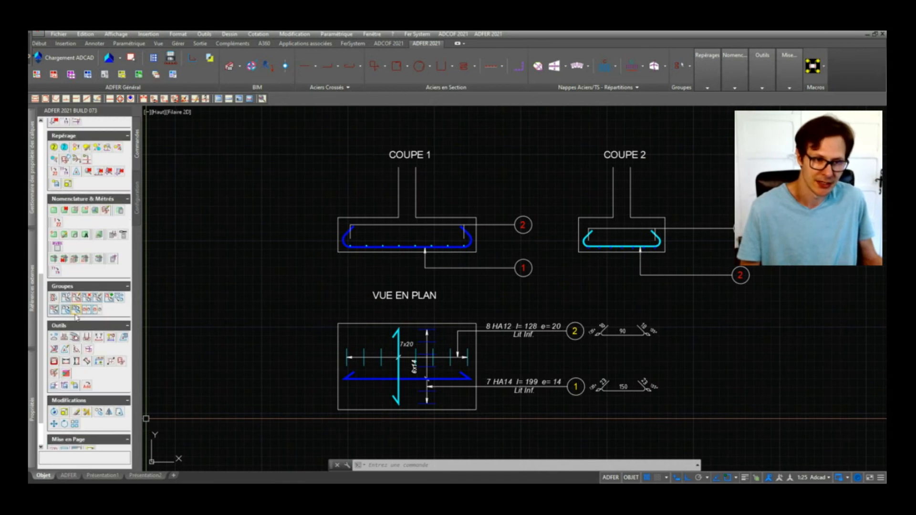
click(55, 338)
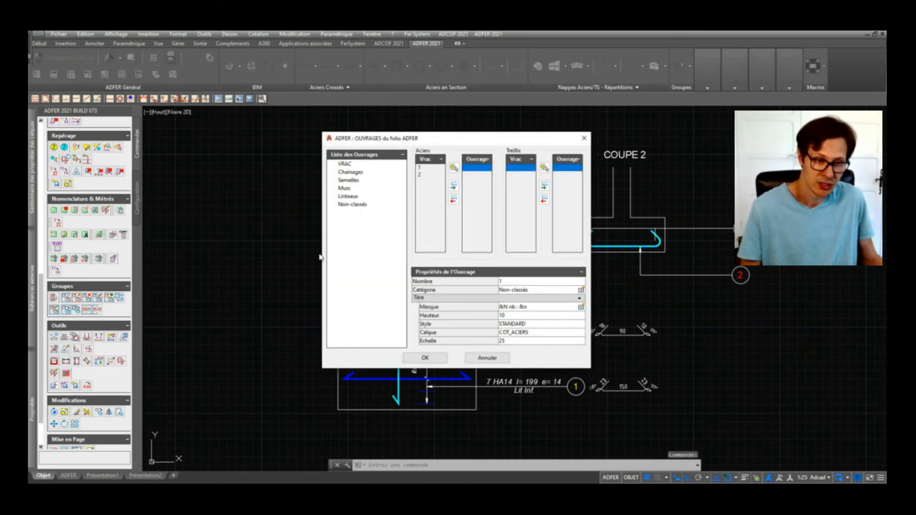
right_click(347, 183)
click(363, 186)
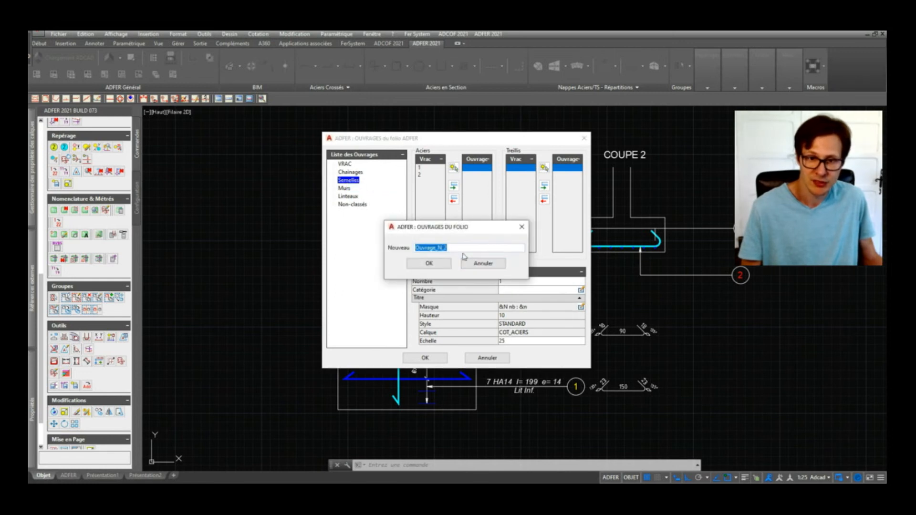
double_click(421, 248)
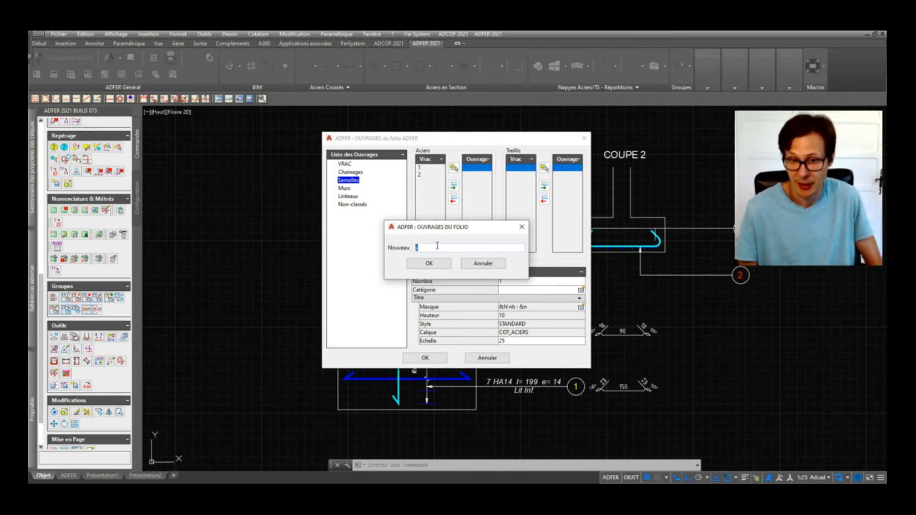
click(431, 266)
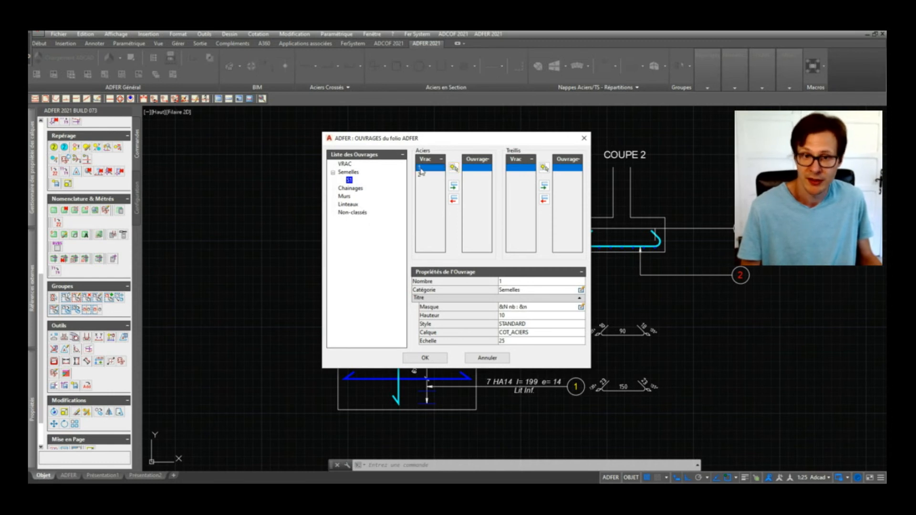
Step: Assign bars 1 and 2 to structure S1 by selecting the tags in both sections and the plan view
click(453, 168)
scroll(408, 233, down, 2)
click(675, 151)
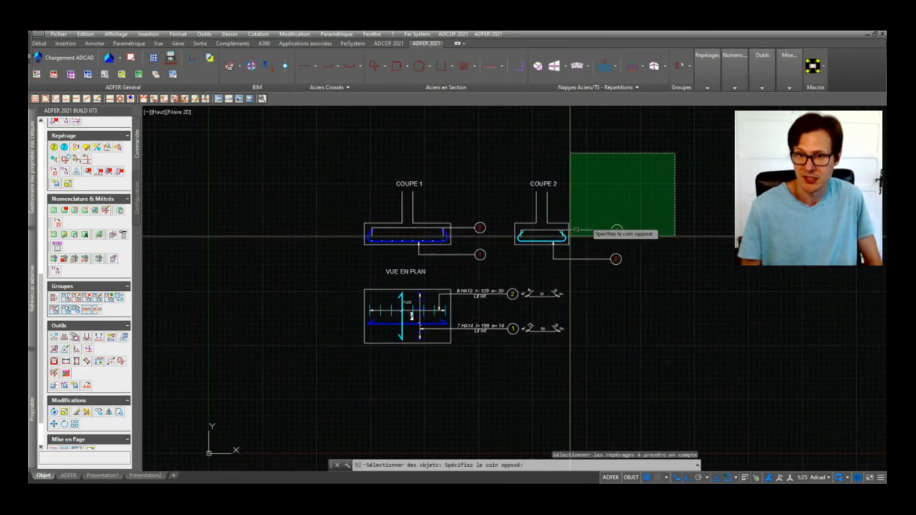
click(290, 397)
key(Return)
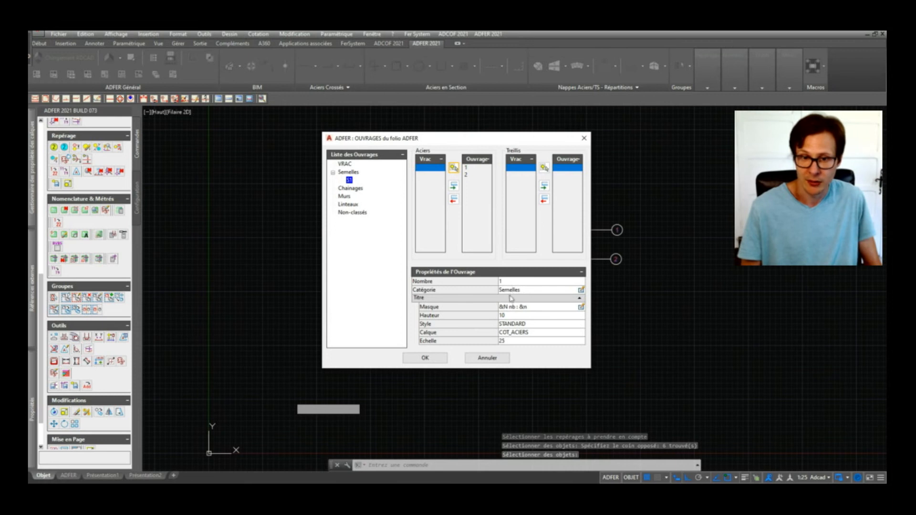
Step: Set S1's title height to 8 and its number of units to 10
click(513, 315)
text(8)
click(508, 281)
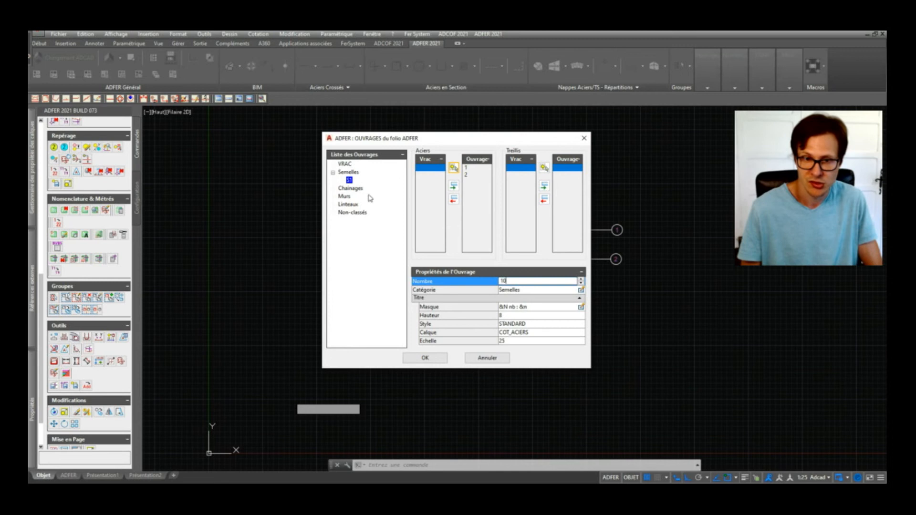
Step: Place S1's title above COUPE 1 and COUPE 2 and validate the structure settings
right_click(350, 181)
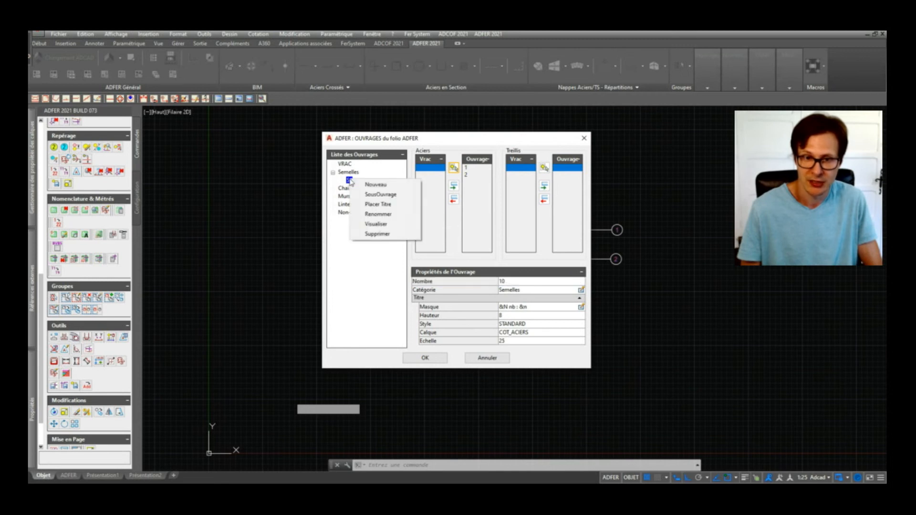
click(377, 204)
click(474, 158)
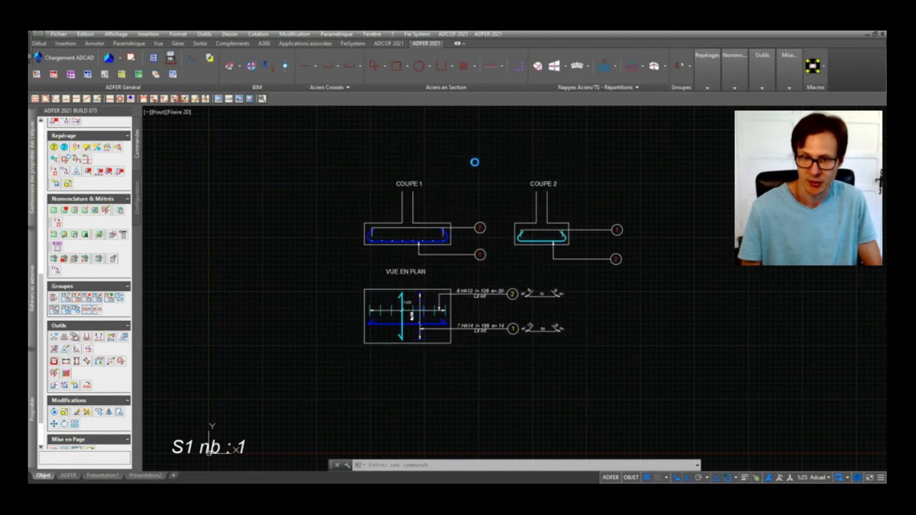
click(442, 359)
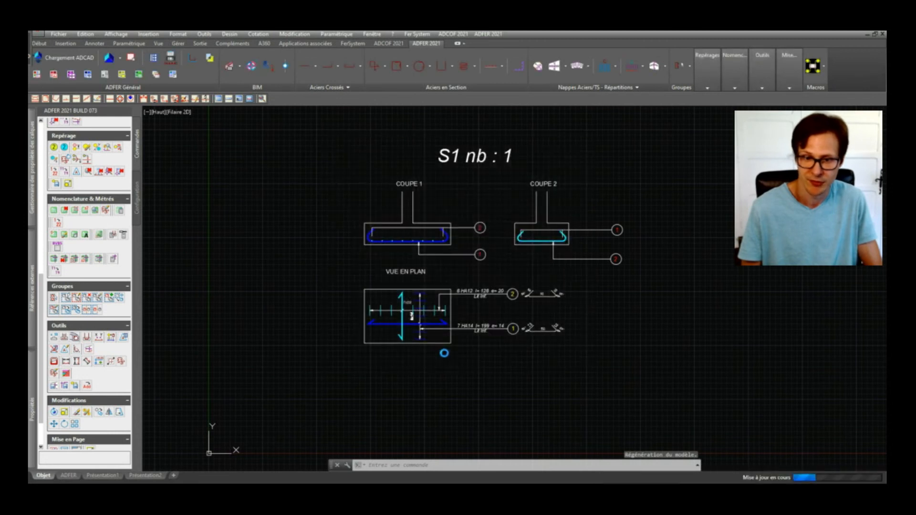
Step: Edit structure S1 under the Semelles category, setting its title height to 5 and its number of units to 12
scroll(483, 144, up, 4)
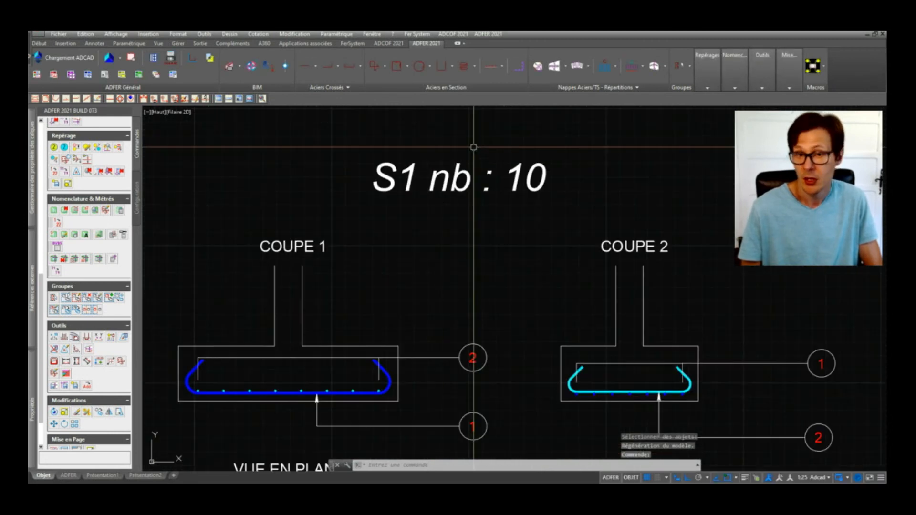
scroll(411, 164, down, 4)
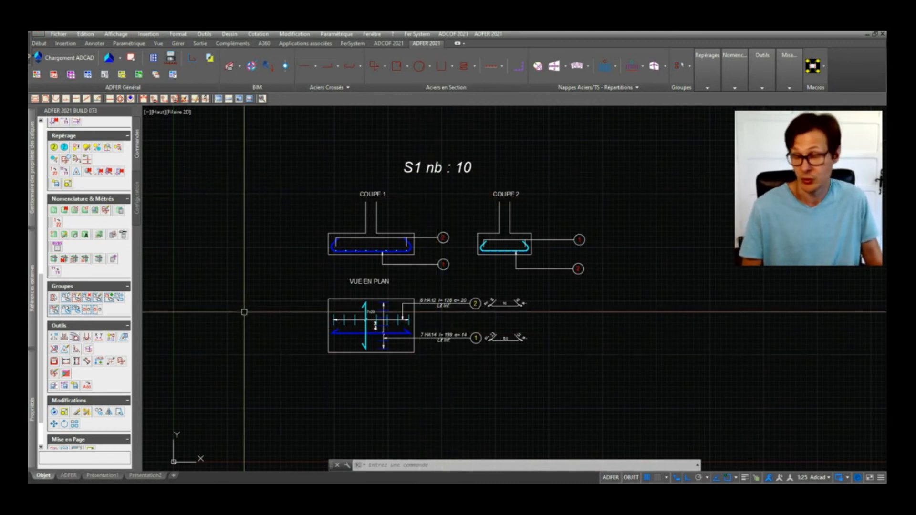
click(55, 338)
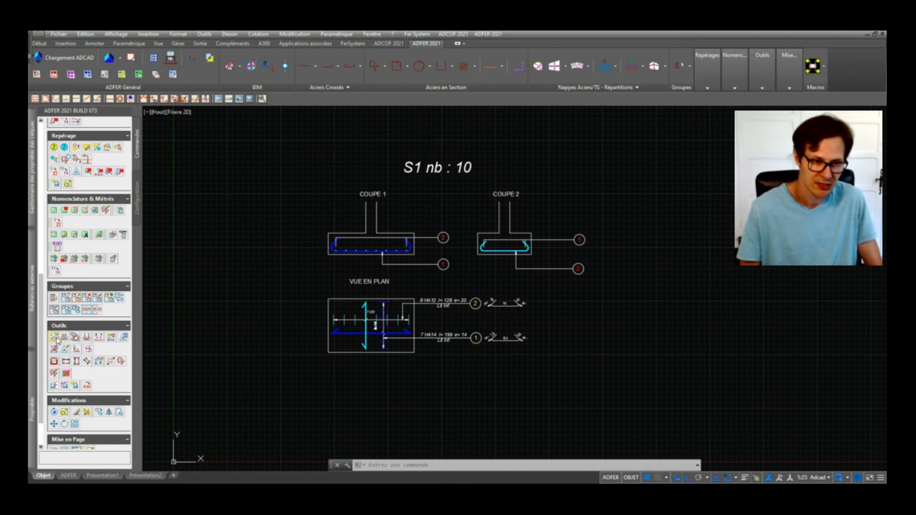
click(334, 174)
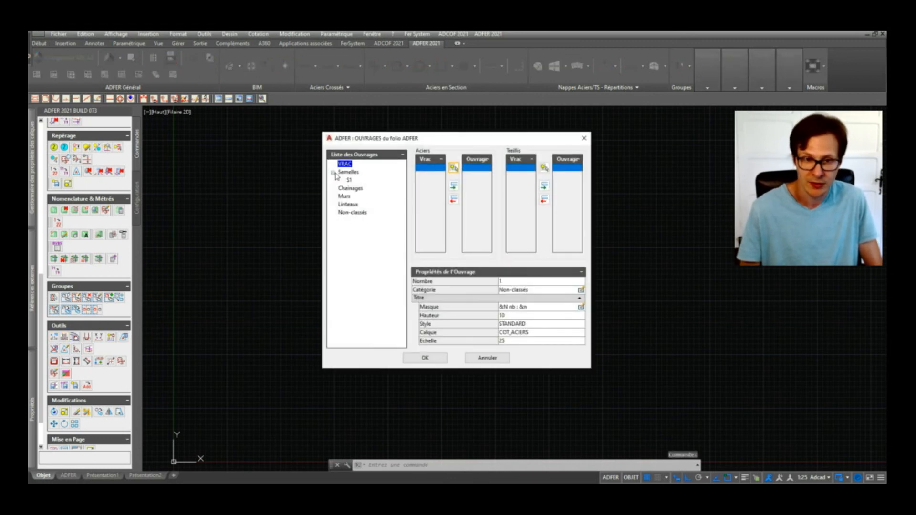
click(520, 316)
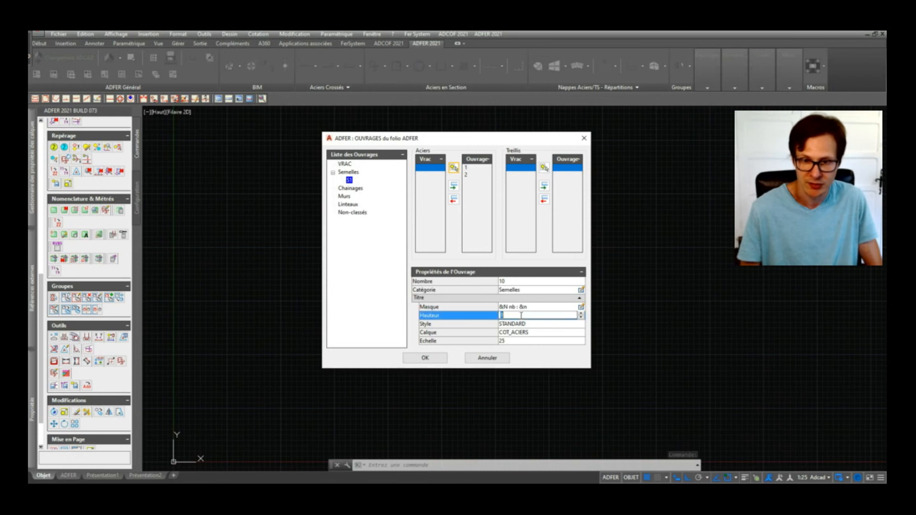
click(511, 282)
text(12)
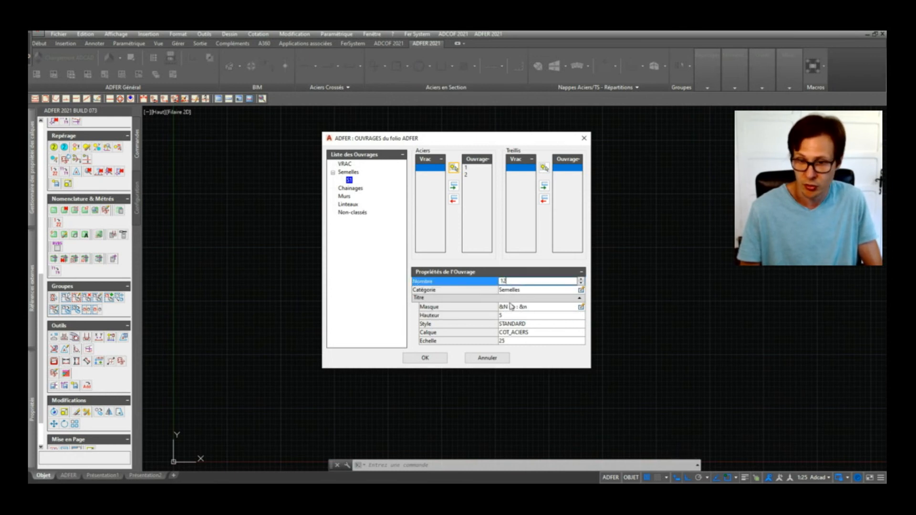
click(434, 359)
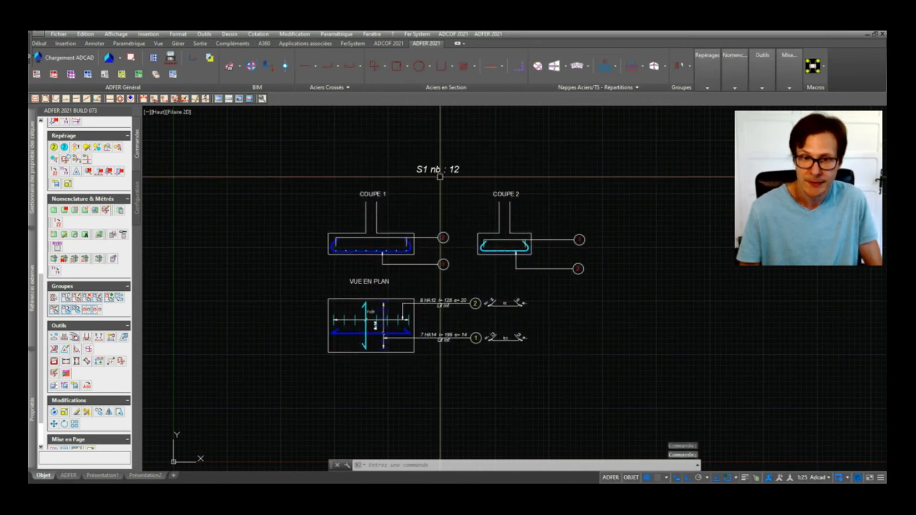
Step: Insert the general steel schedule (Nomenclature générale des aciers) below the plan view
click(59, 221)
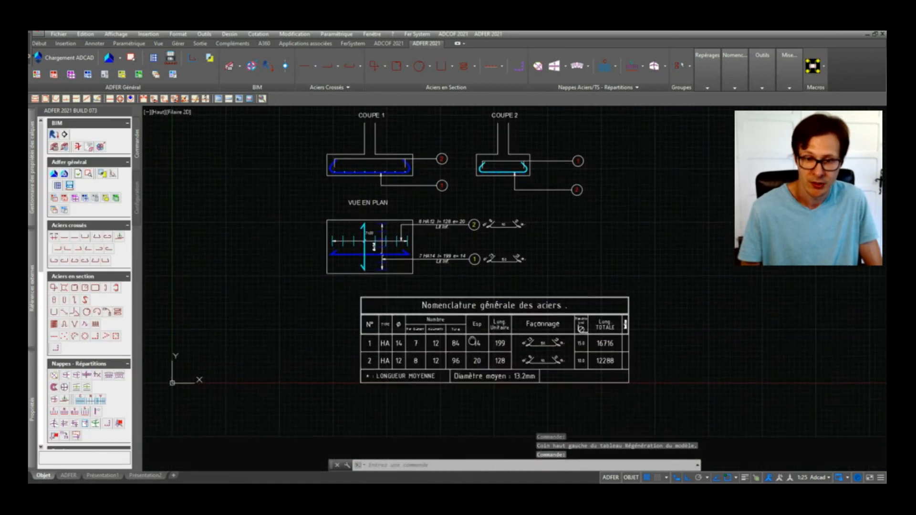
scroll(423, 359, up, 2)
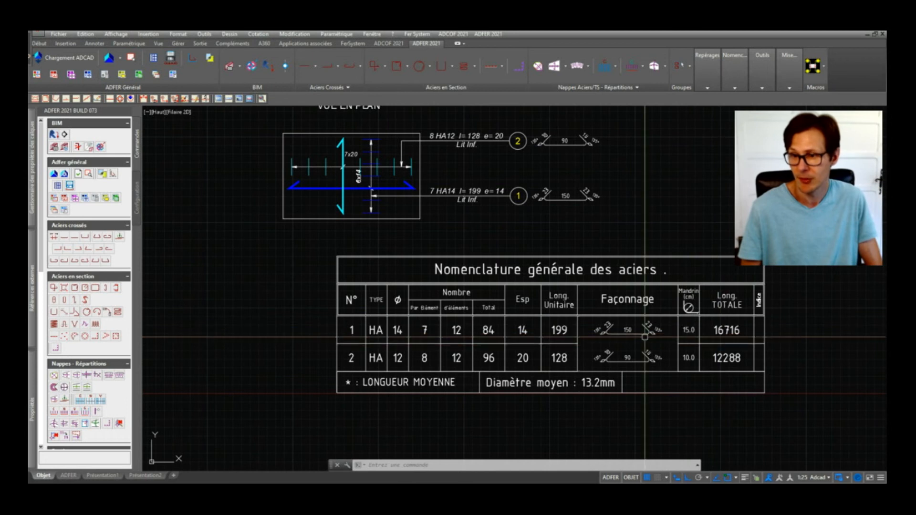
middle_drag(681, 349, 654, 367)
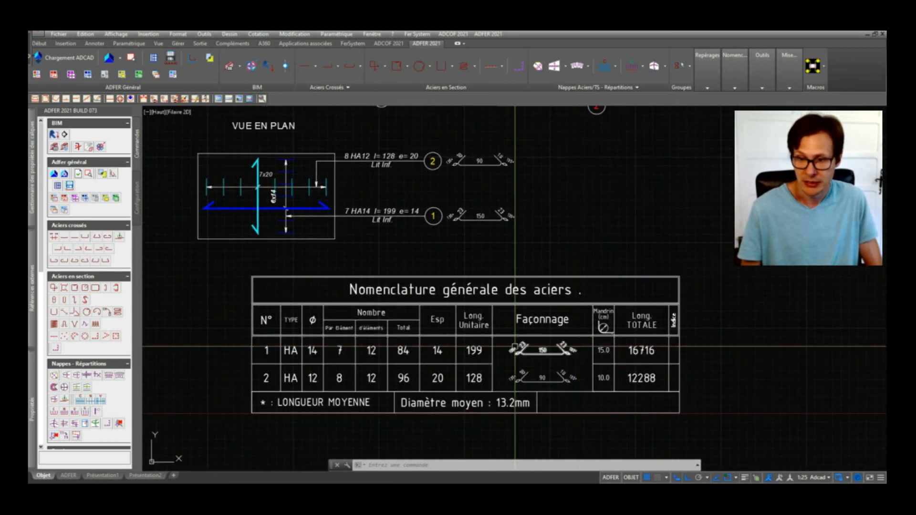
Step: Generate the RECAPITULATIF DES ACIERS summary from the steel schedule and place it below that table
scroll(114, 300, down, 5)
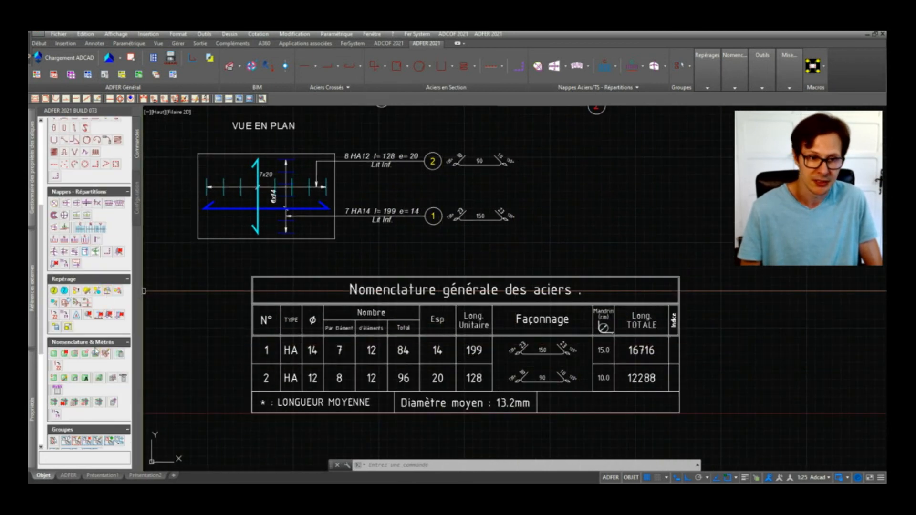
click(120, 354)
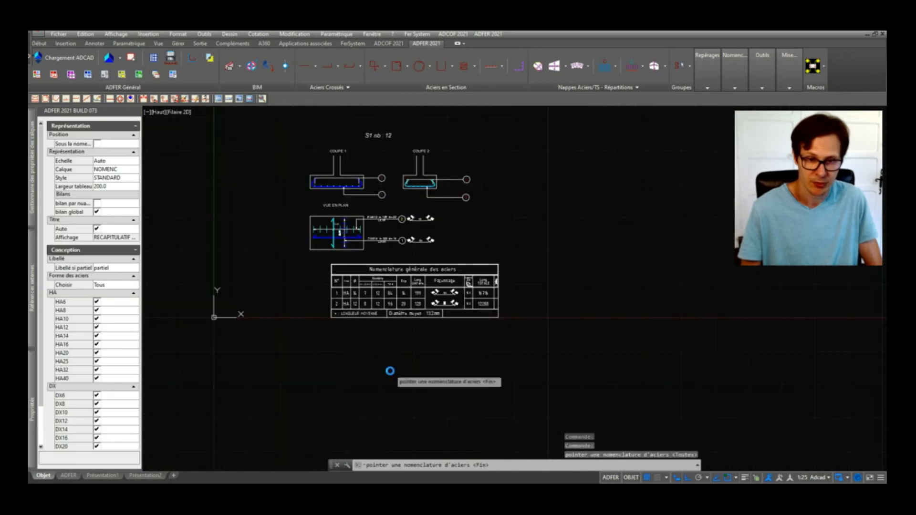
key(Return)
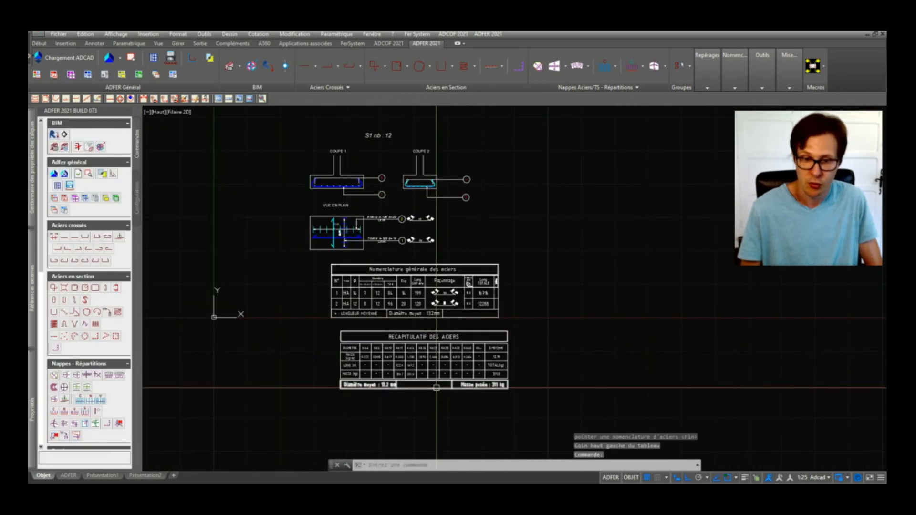
scroll(432, 391, up, 1)
middle_drag(543, 403, 541, 426)
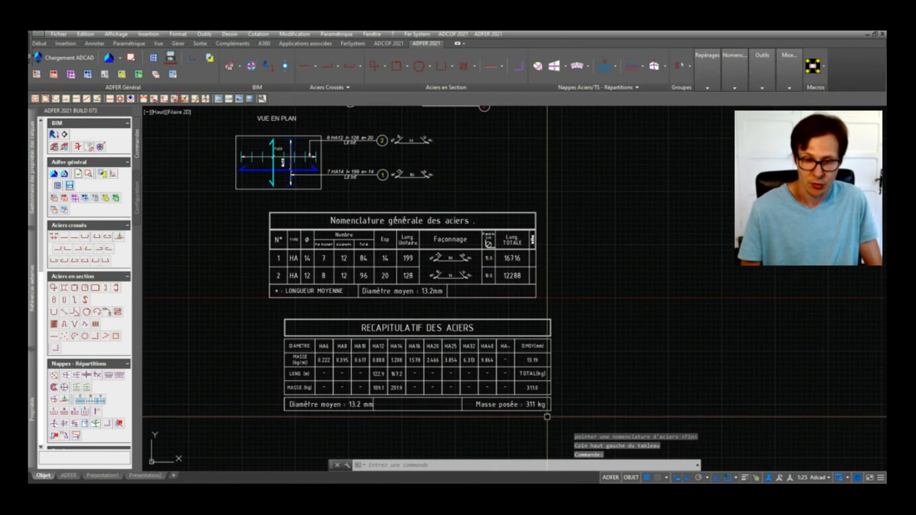
Step: Check the steel schedule and summary tables against the footing's sections and plan view
scroll(287, 295, down, 4)
scroll(430, 287, up, 4)
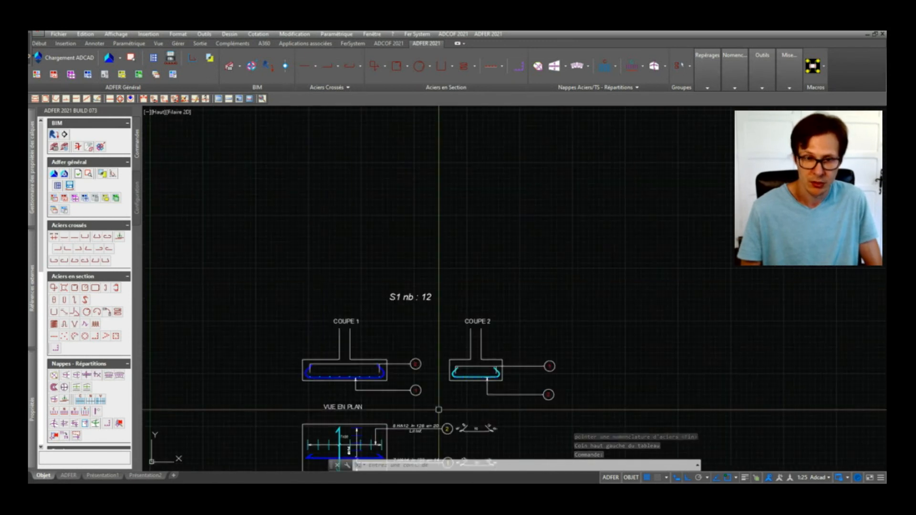
scroll(430, 287, up, 2)
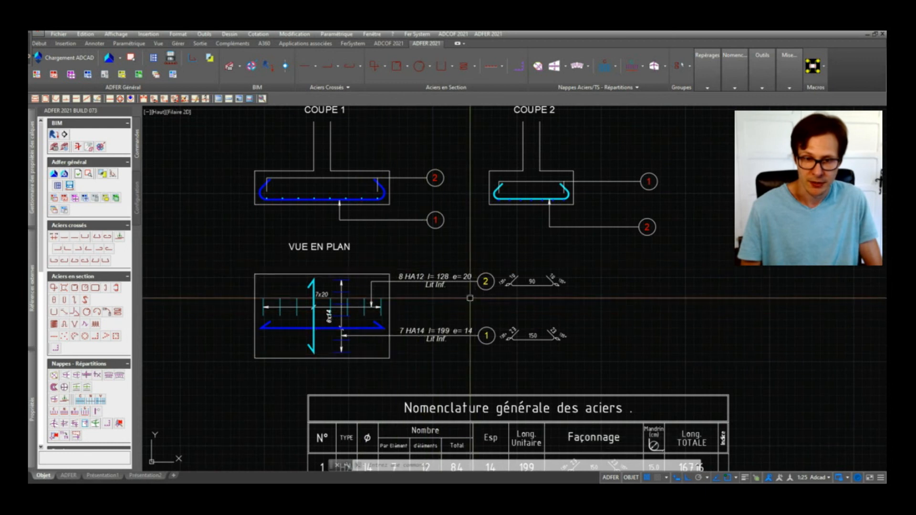
scroll(372, 184, down, 2)
middle_drag(452, 335, 460, 238)
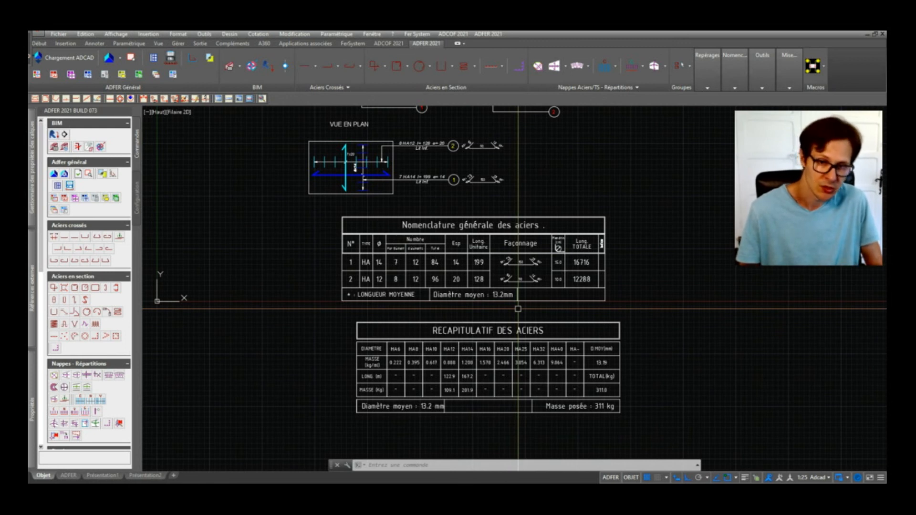
scroll(500, 301, down, 2)
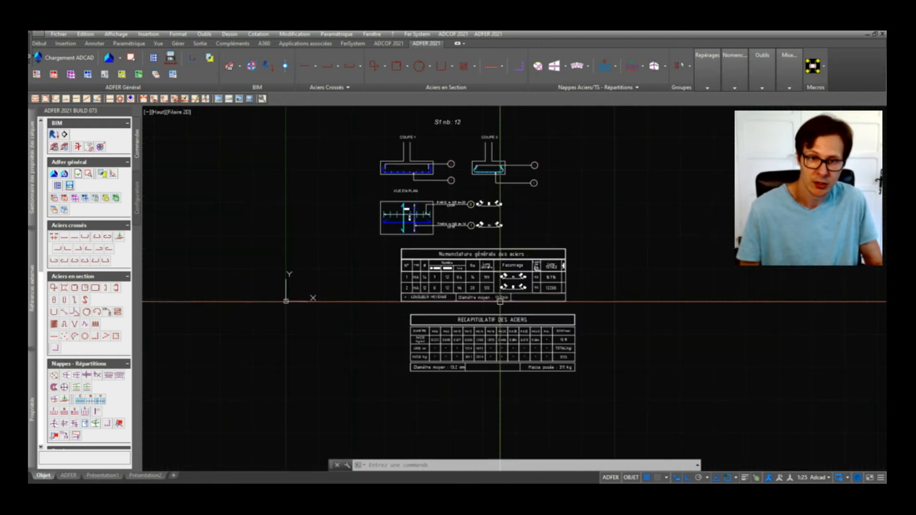
scroll(529, 264, up, 2)
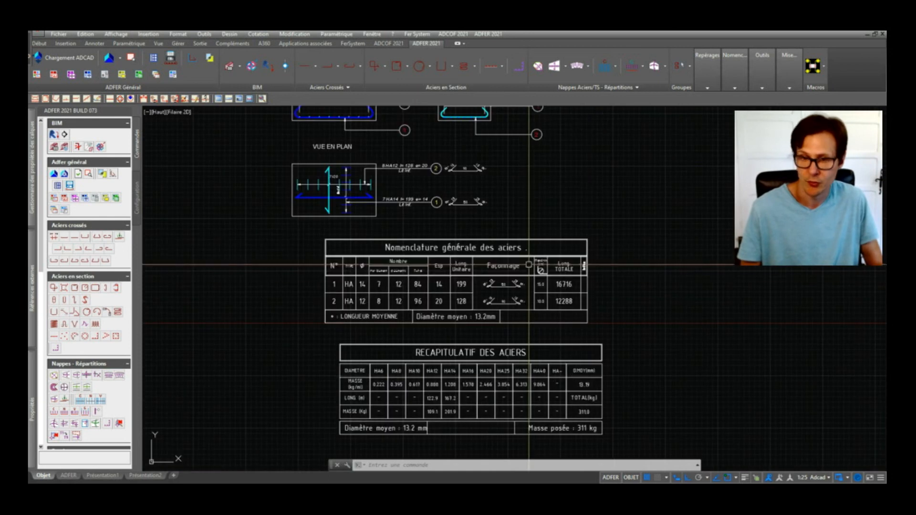
scroll(421, 280, up, 2)
scroll(417, 296, down, 2)
middle_drag(336, 198, 344, 293)
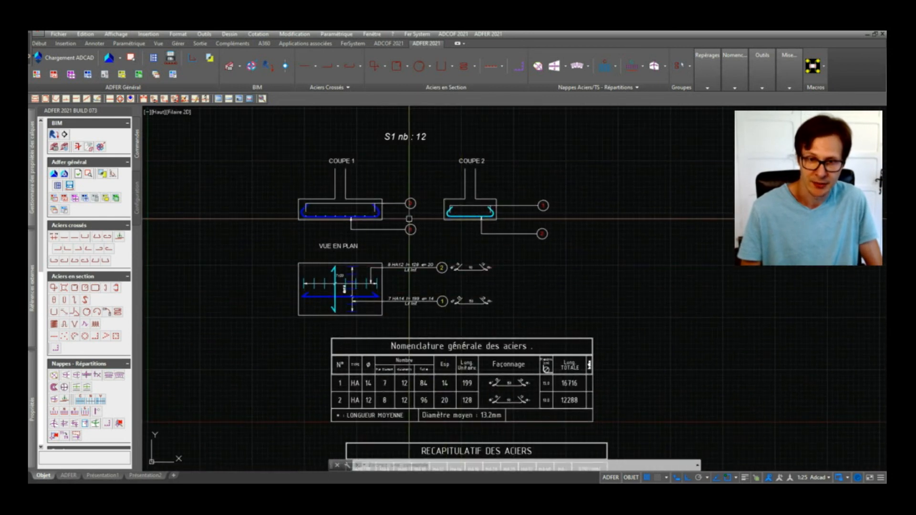
Step: Examine the bar tags in COUPE 1, COUPE 2 and the plan view together with the schedule's bar quantities
scroll(375, 295, up, 2)
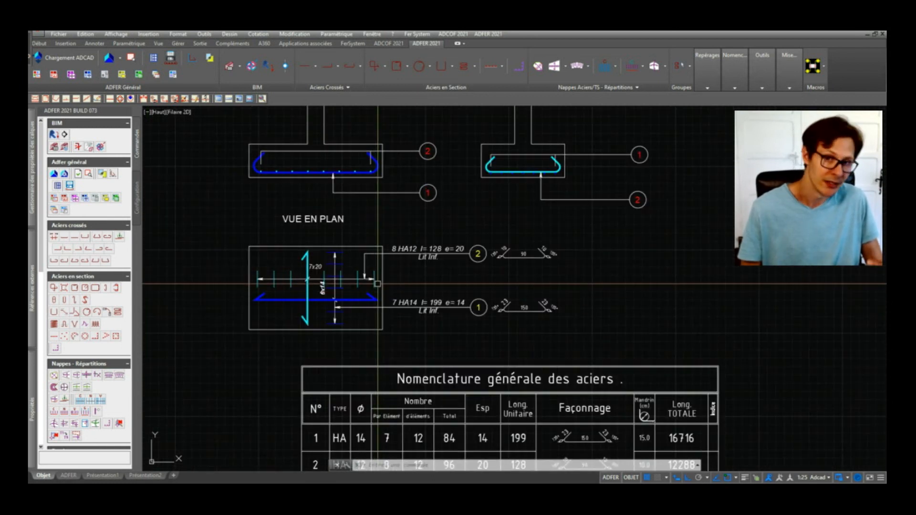
middle_drag(367, 207, 401, 242)
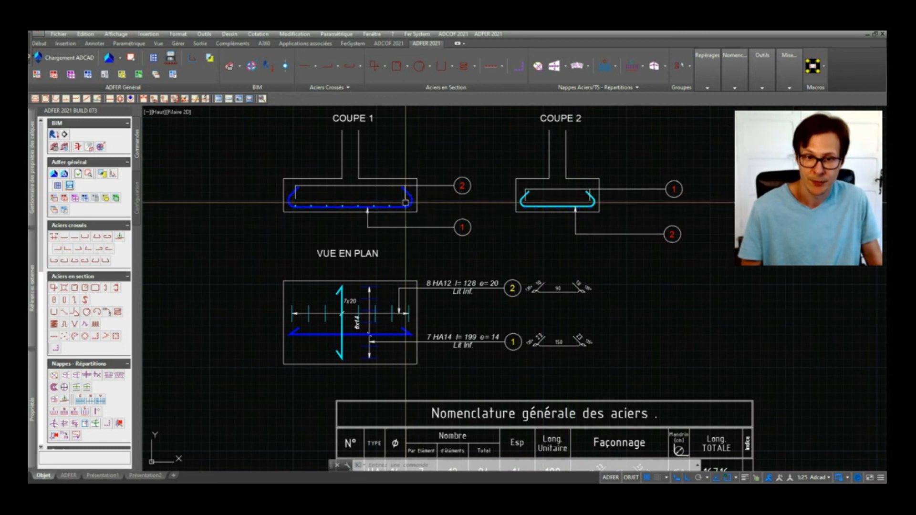
scroll(554, 202, up, 4)
scroll(554, 206, down, 2)
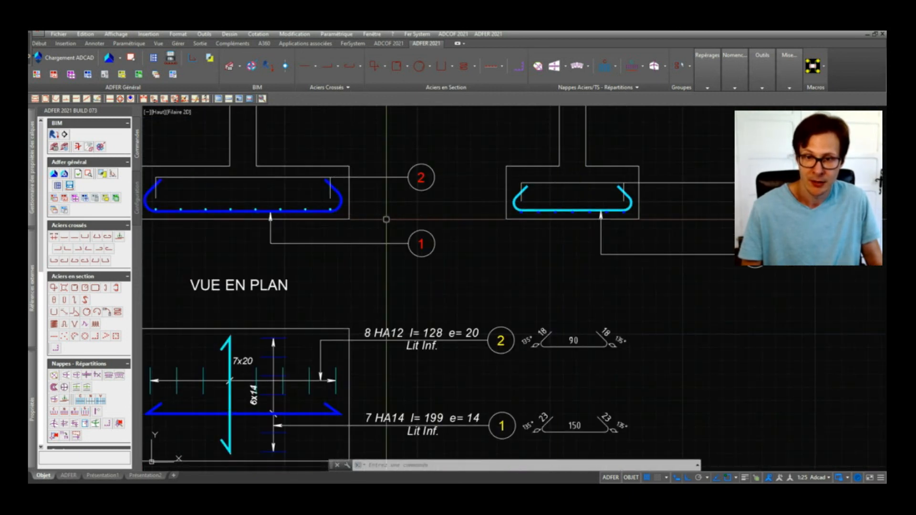
scroll(333, 206, down, 3)
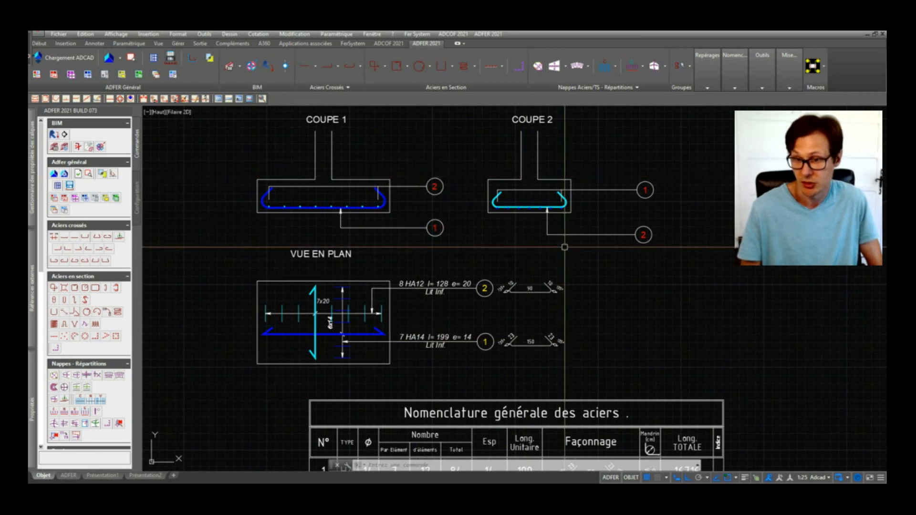
scroll(565, 247, down, 2)
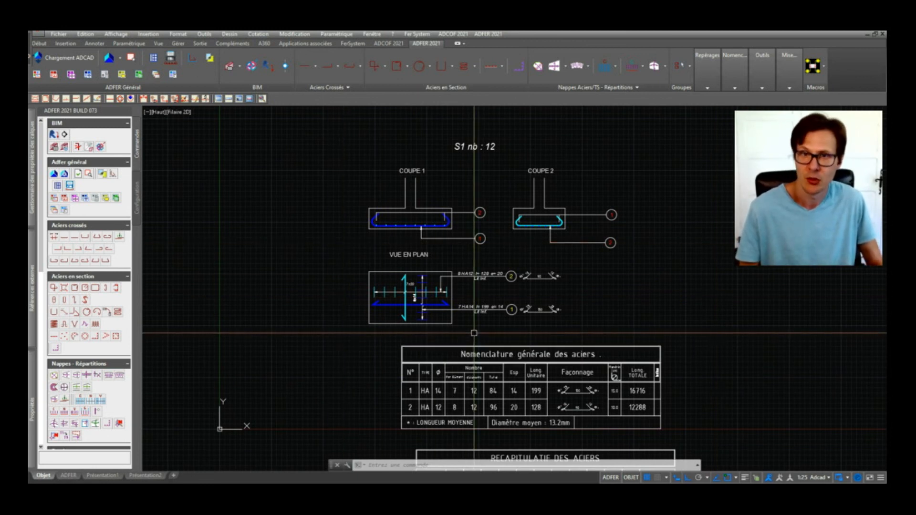
mouse_move(474, 334)
middle_down()
mouse_move(457, 309)
mouse_move(359, 308)
mouse_move(436, 314)
middle_up()
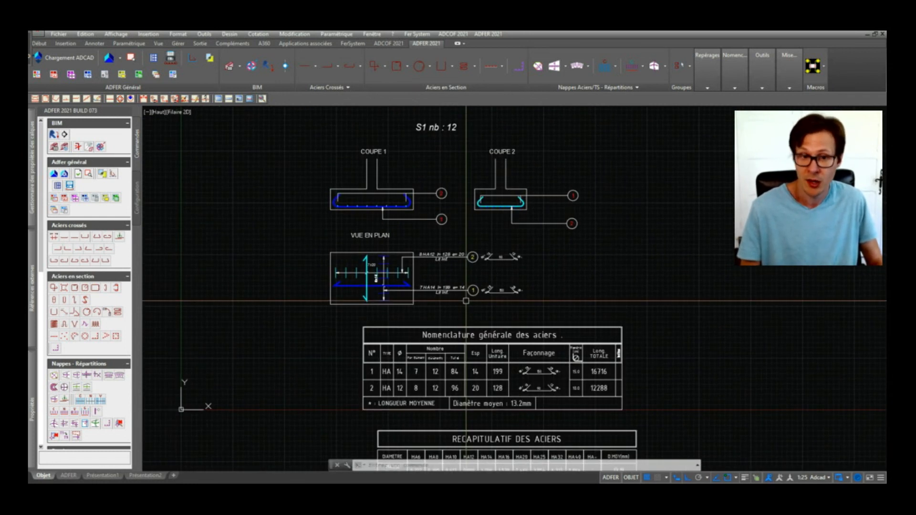
scroll(327, 268, up, 2)
scroll(394, 297, down, 2)
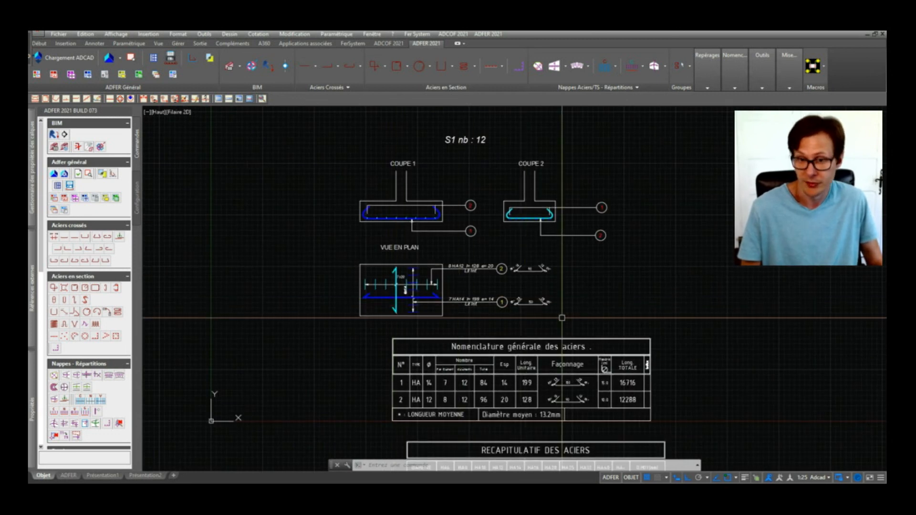
middle_drag(527, 127, 458, 129)
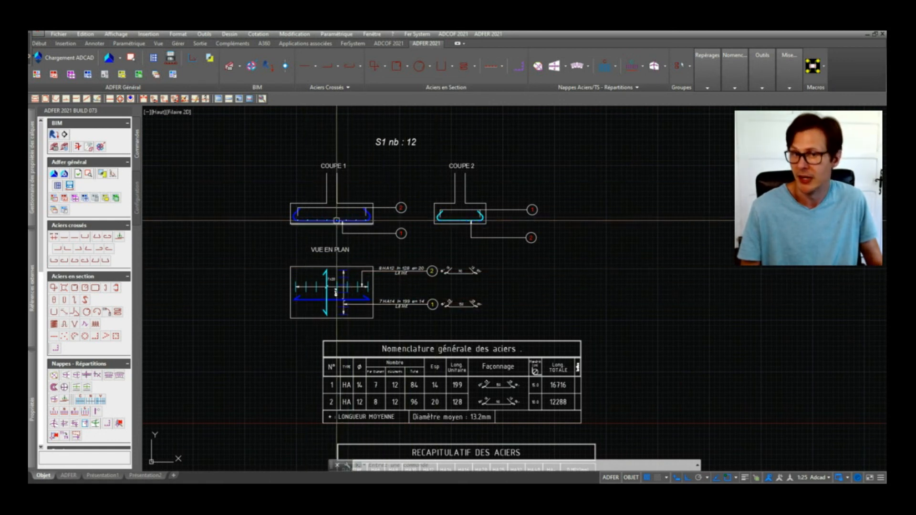
middle_drag(479, 261, 518, 265)
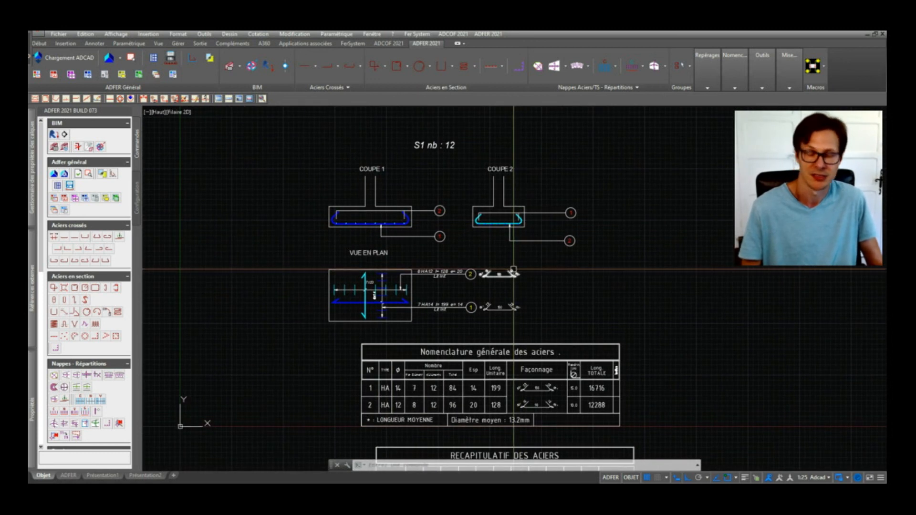